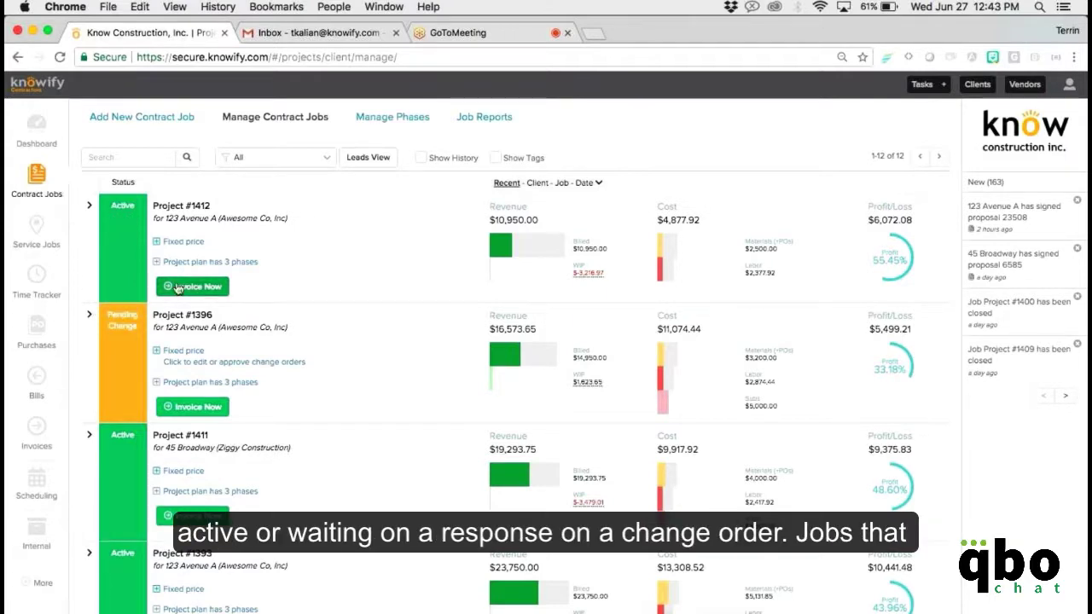
Expand #1412's cost-versus-budget and revenue bars, then #1396's revenue bar.
scroll(205, 264, down, 1)
scroll(171, 446, down, 5)
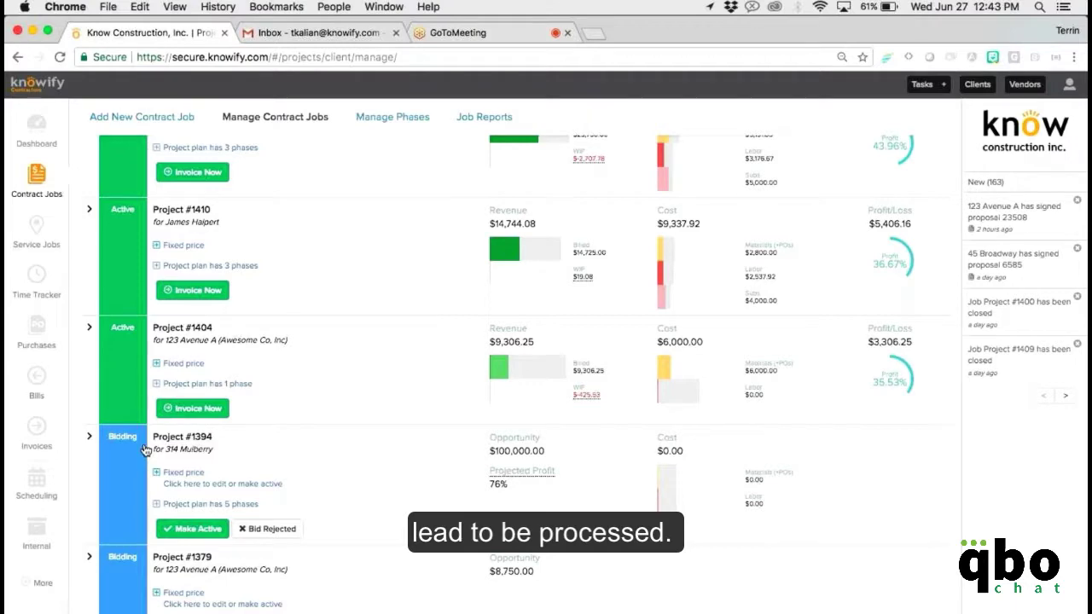
scroll(145, 451, down, 4)
scroll(145, 451, down, 2)
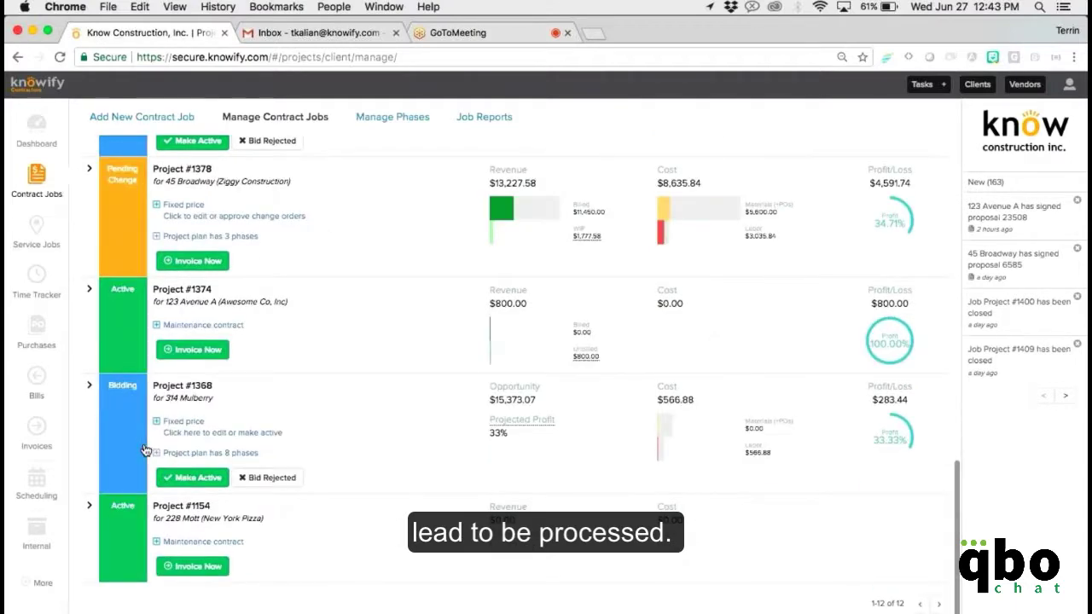
scroll(145, 451, up, 5)
scroll(145, 451, up, 6)
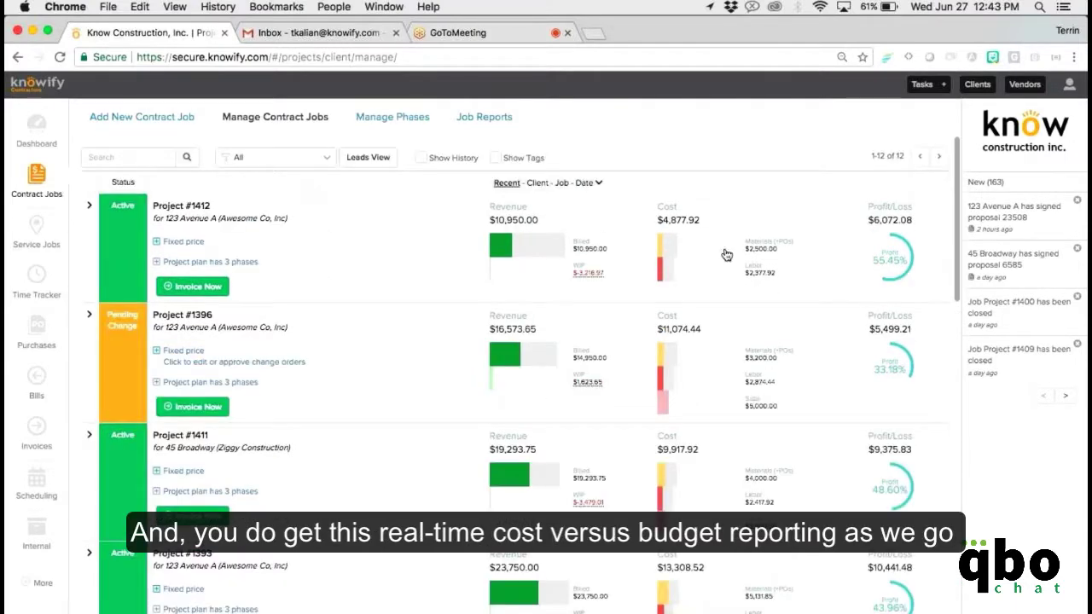
click(668, 257)
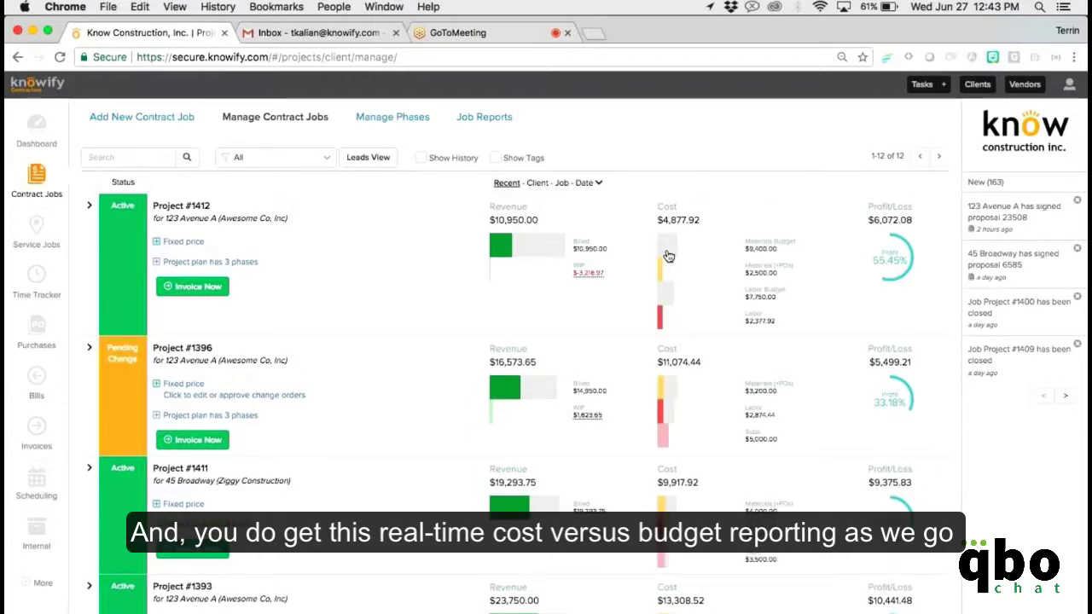
click(539, 246)
click(582, 414)
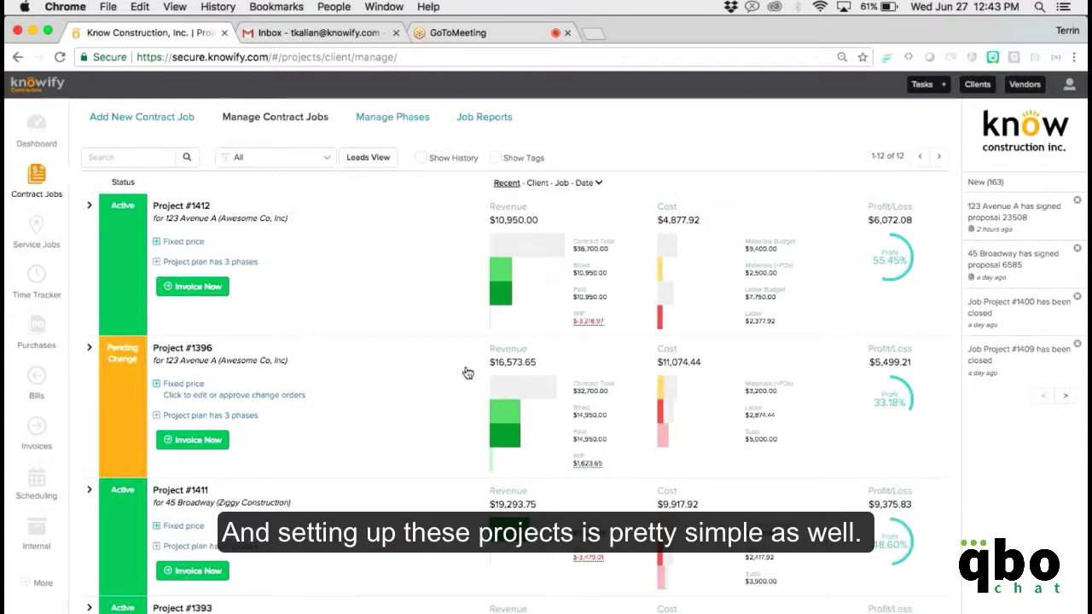
click(138, 118)
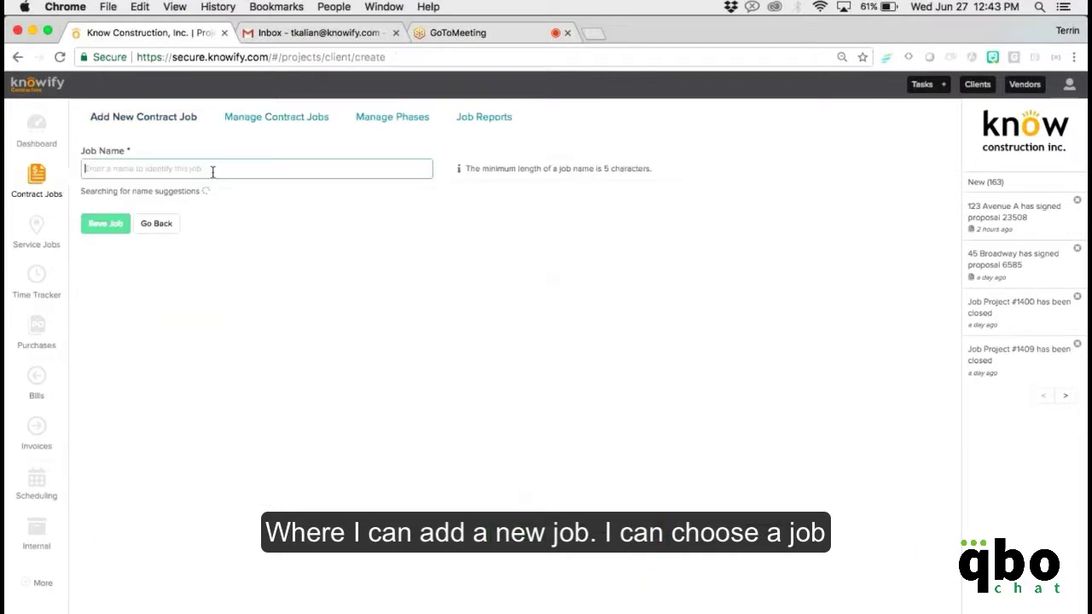
click(182, 190)
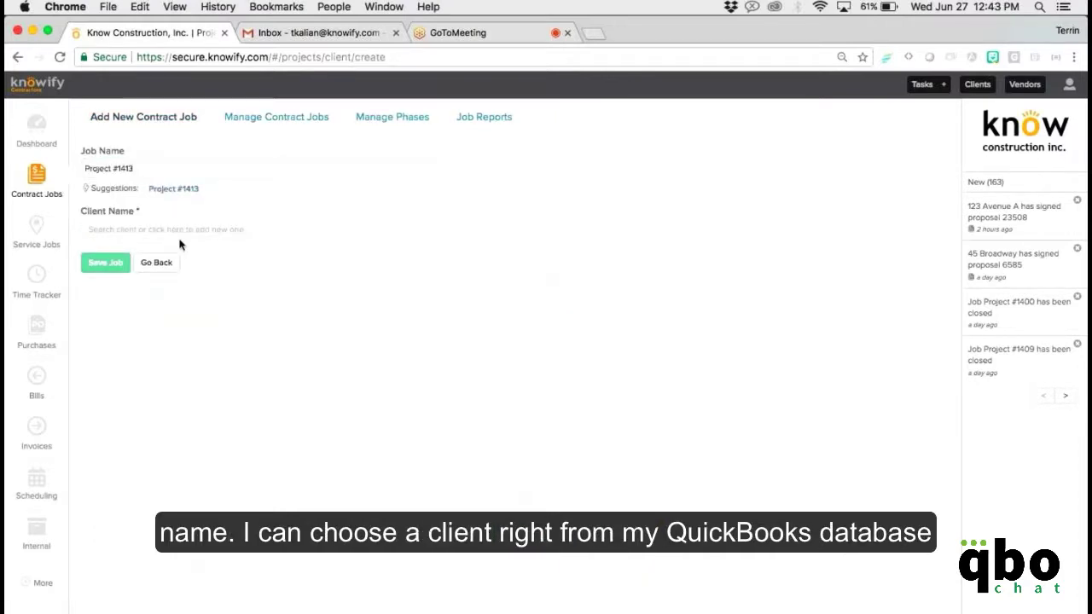
click(180, 239)
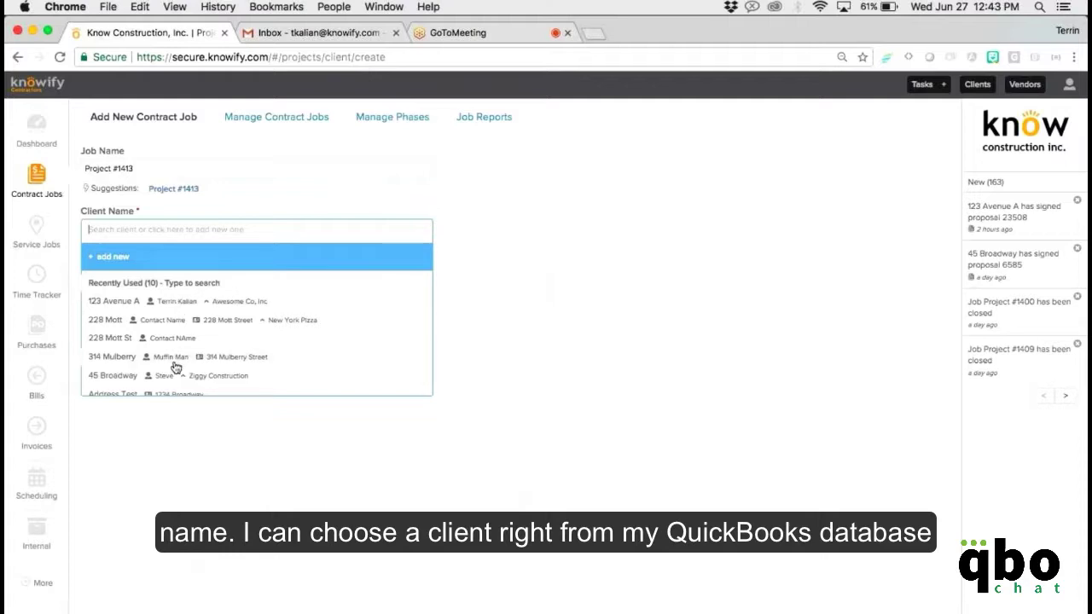
scroll(175, 367, down, 3)
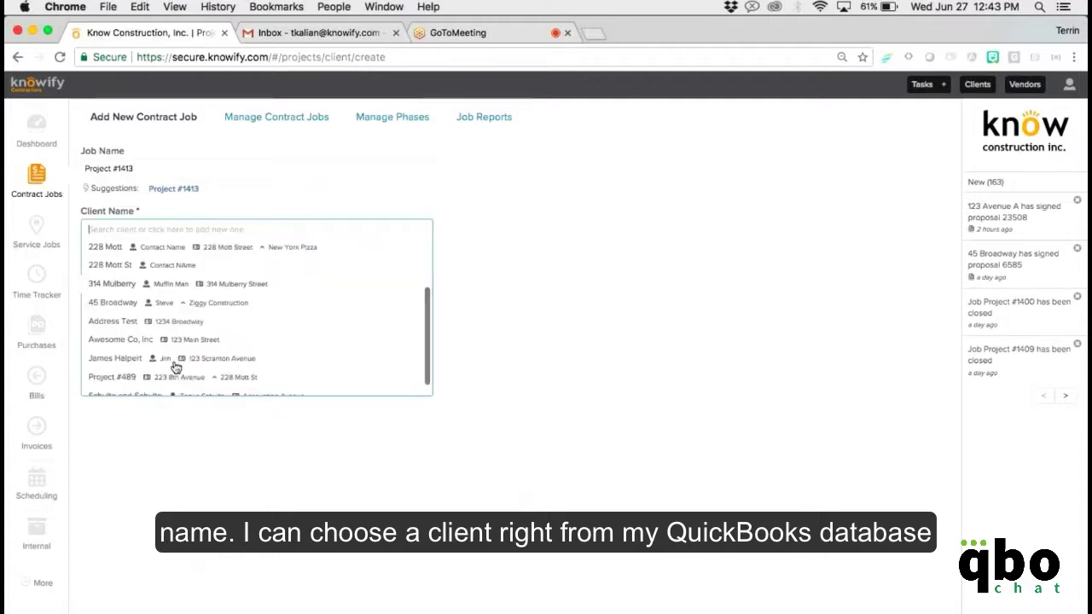
click(176, 293)
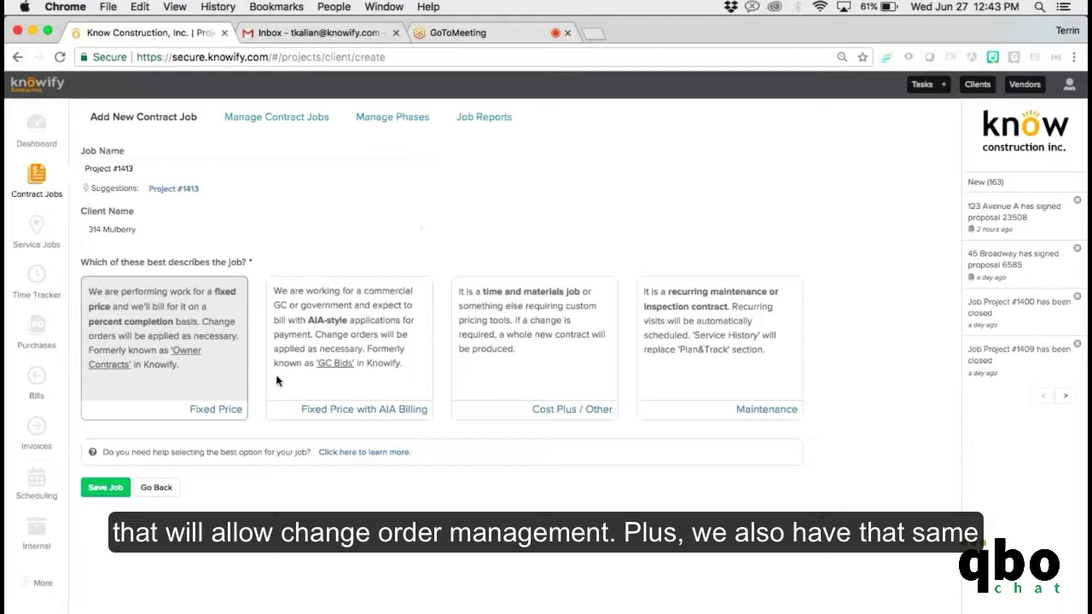
Set the job type to Fixed Price with AIA Billing and costing to Professional.
click(366, 369)
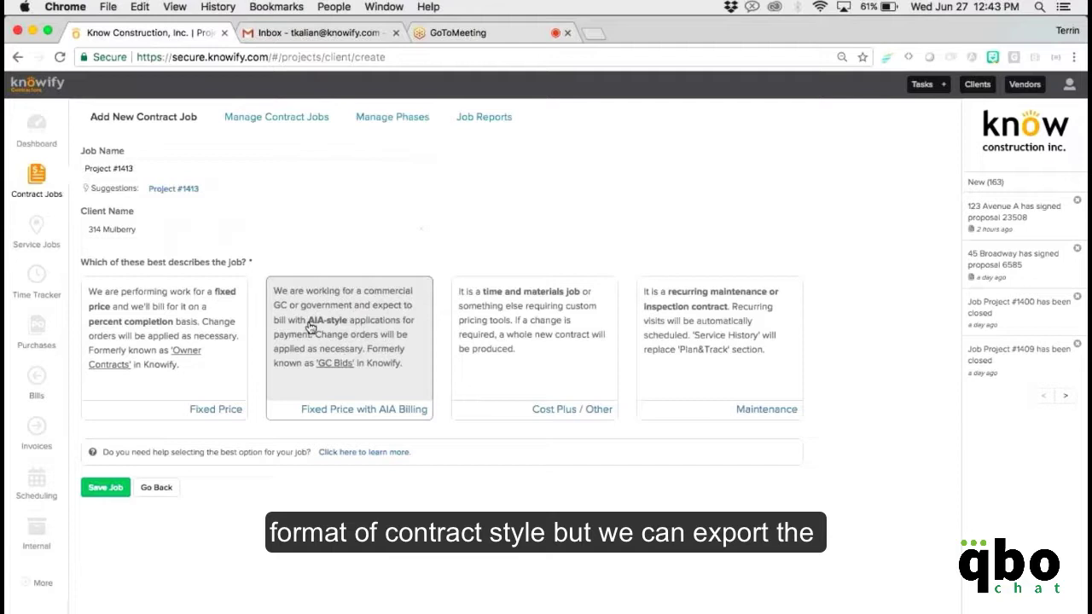
drag(311, 328, 349, 328)
click(349, 328)
click(349, 350)
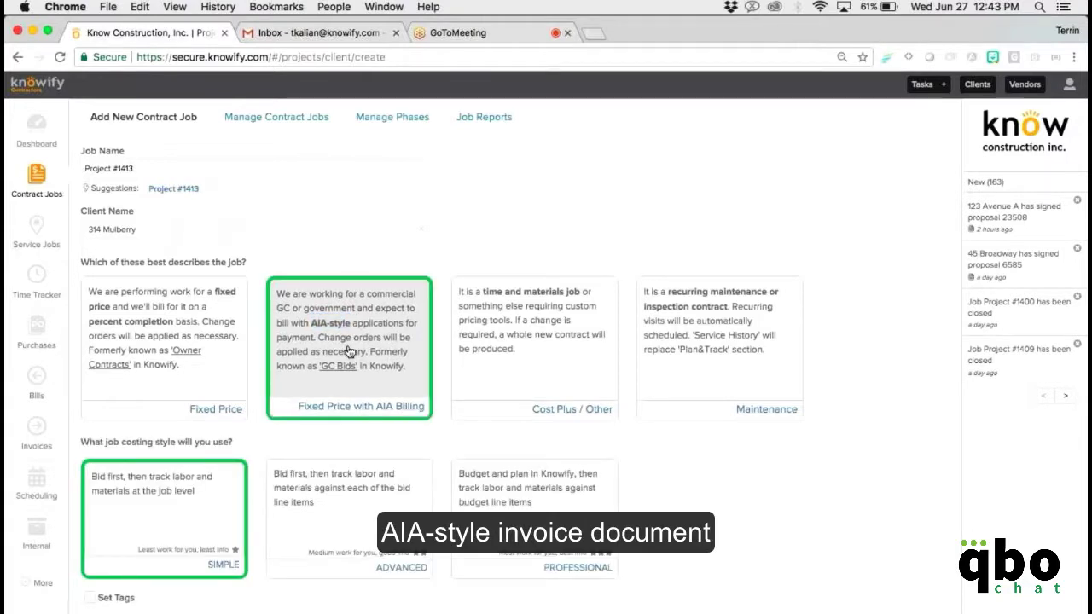
scroll(349, 349, down, 2)
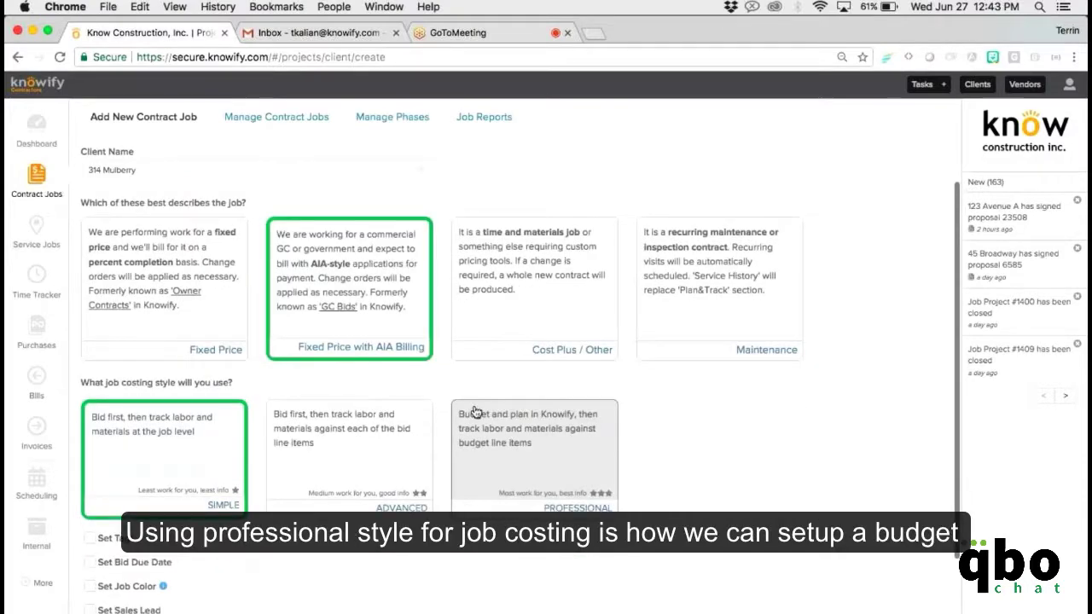
click(476, 413)
Use the client's address as the job address and save the job.
scroll(512, 478, down, 2)
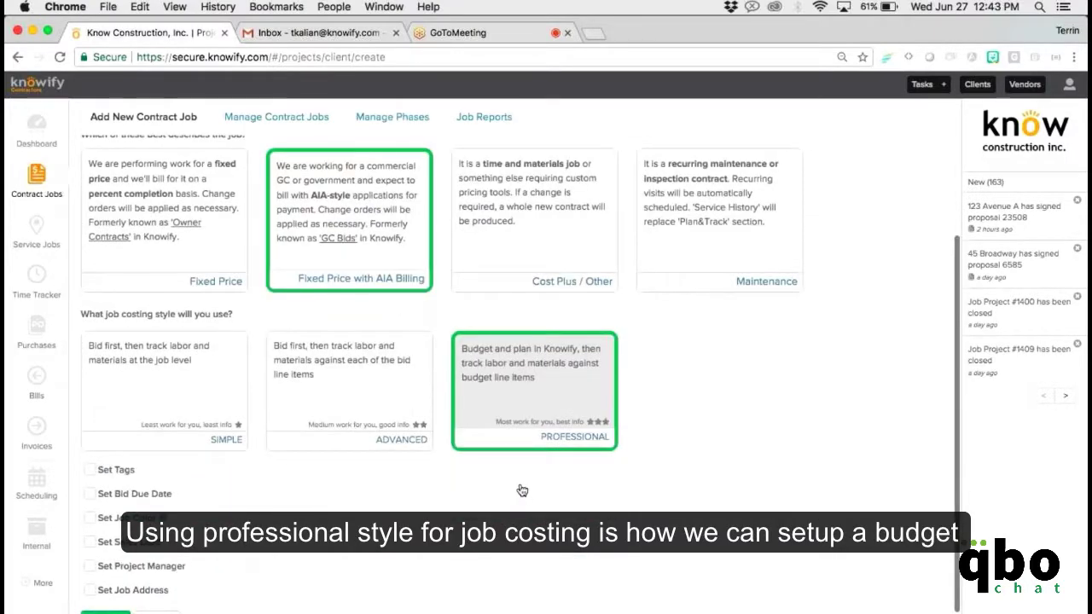
scroll(426, 512, down, 1)
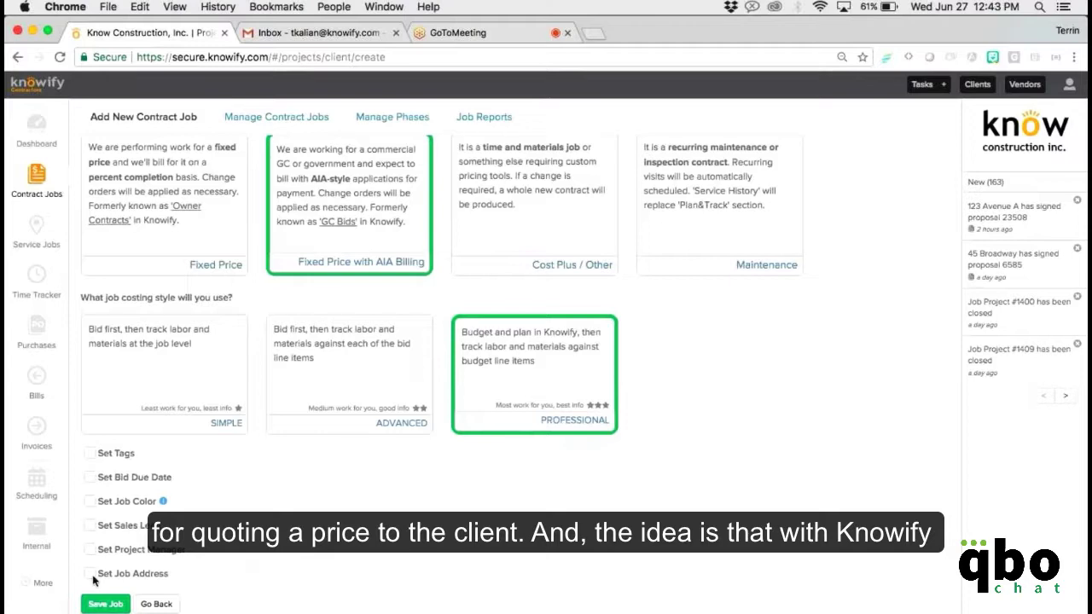
click(90, 574)
scroll(101, 572, down, 2)
click(102, 564)
scroll(104, 588, down, 4)
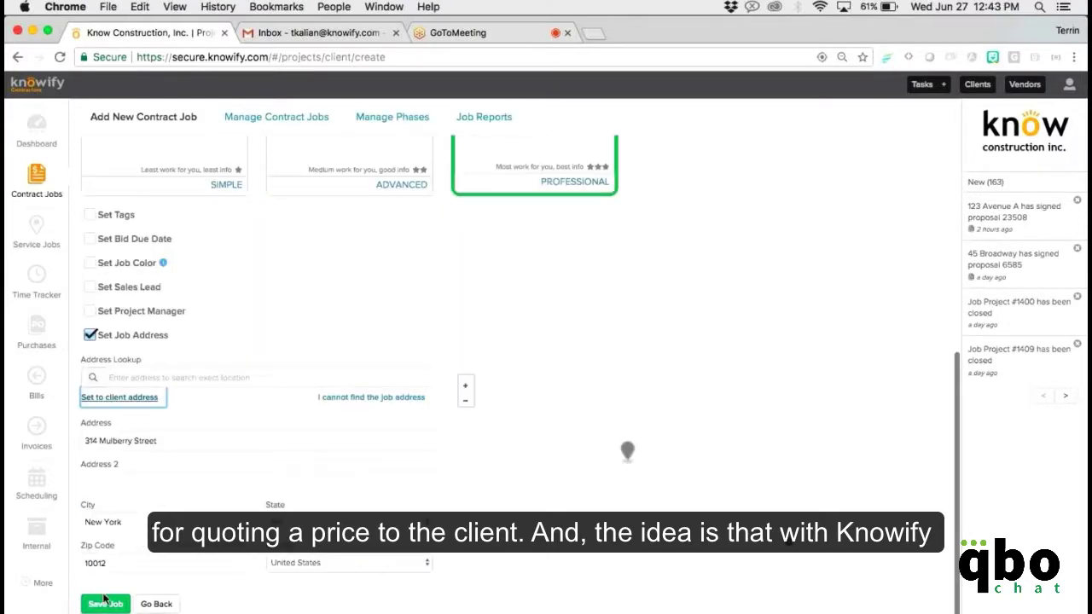
click(104, 602)
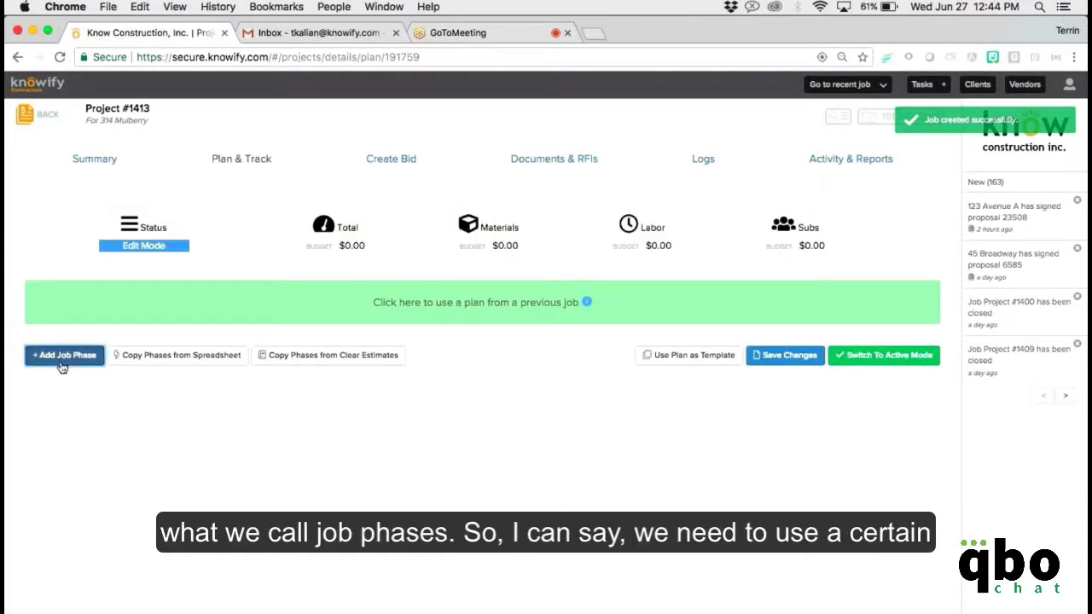
Add an Interior Drywall phase from the service template with quantity 200, budgeted $11,850.
click(63, 355)
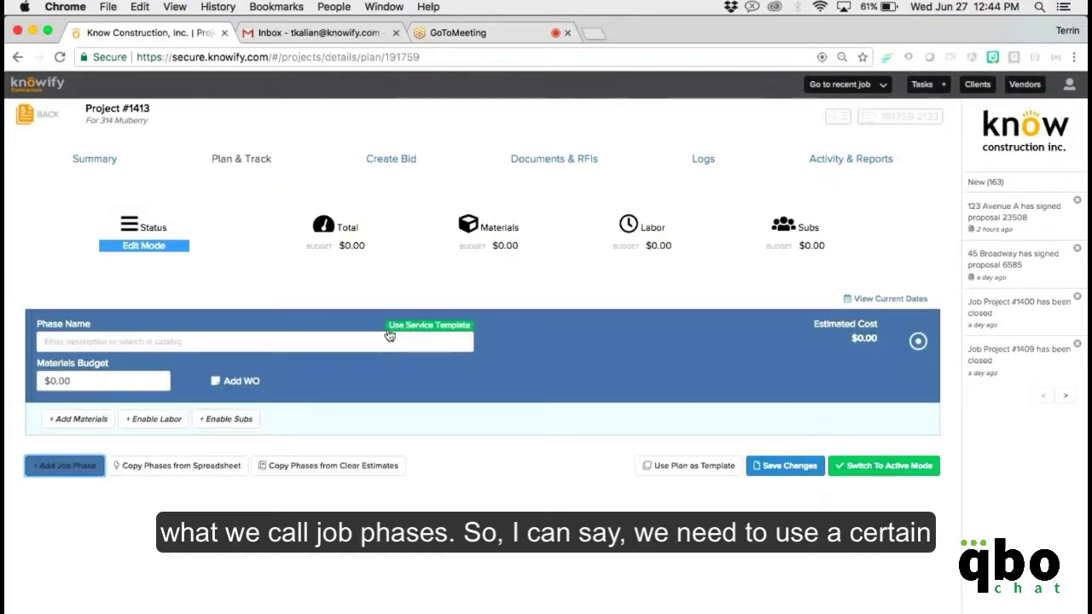
click(424, 328)
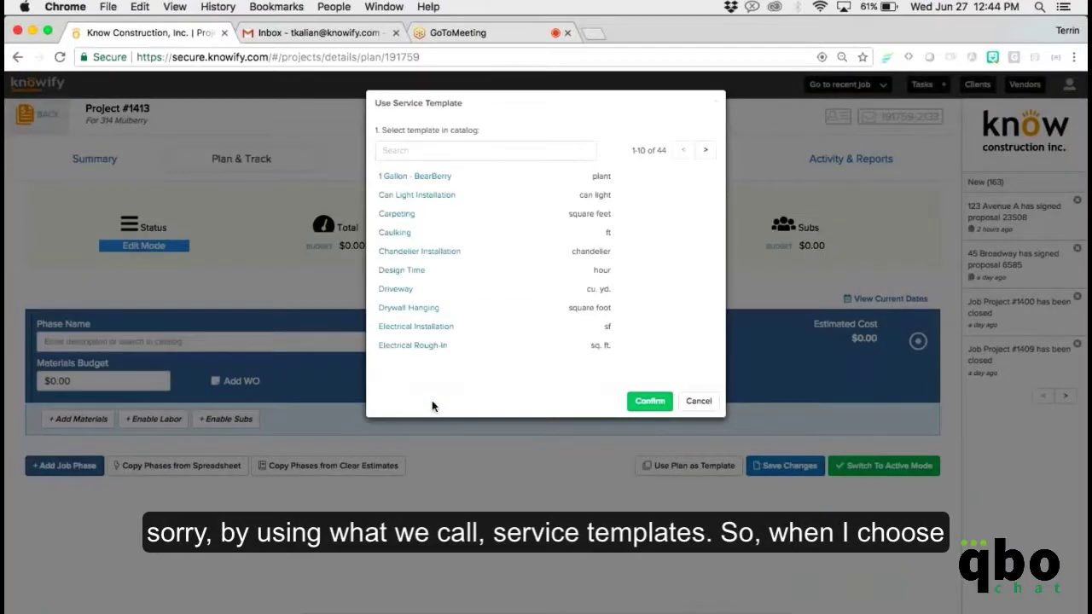
click(429, 154)
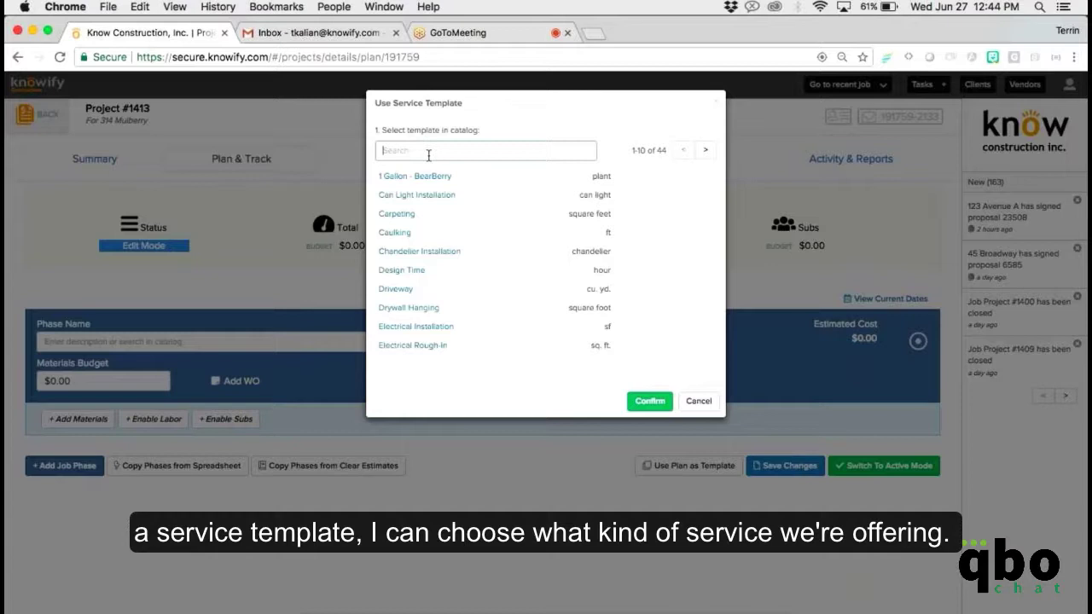
text(d)
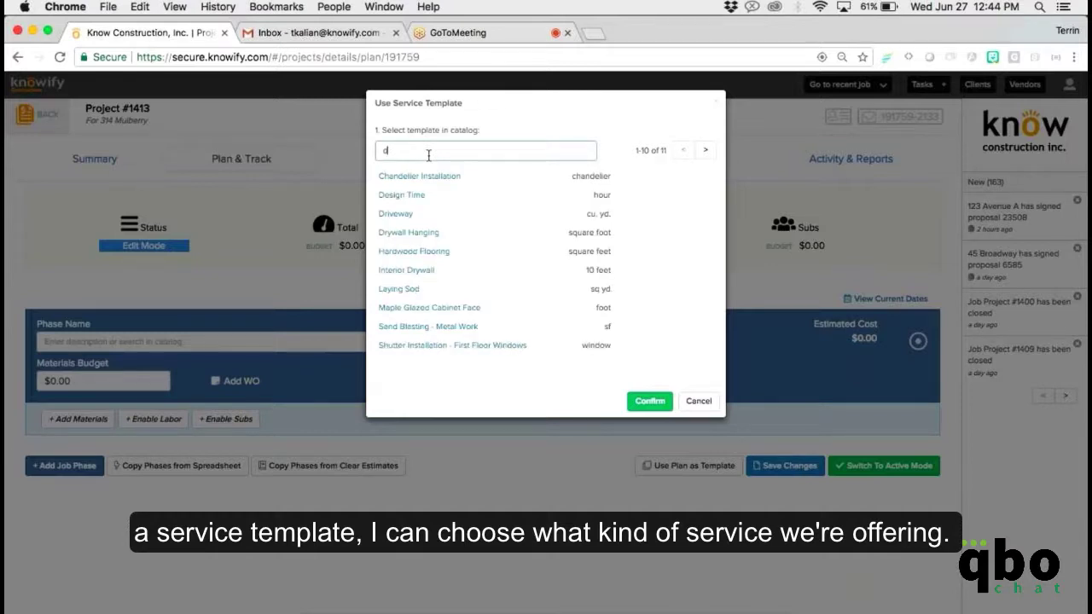
text(ry)
click(420, 195)
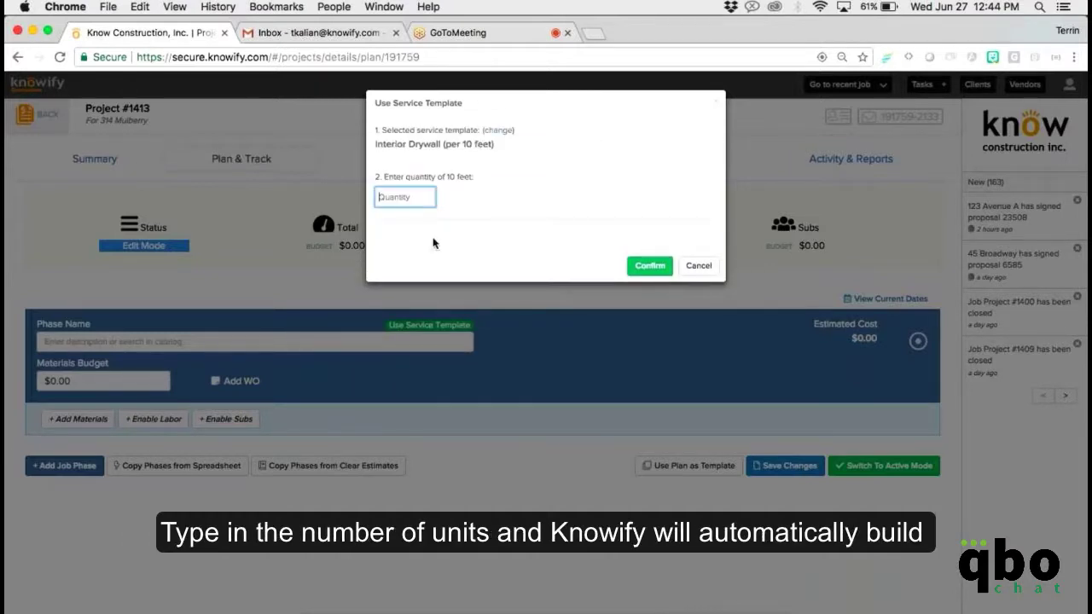
text(200)
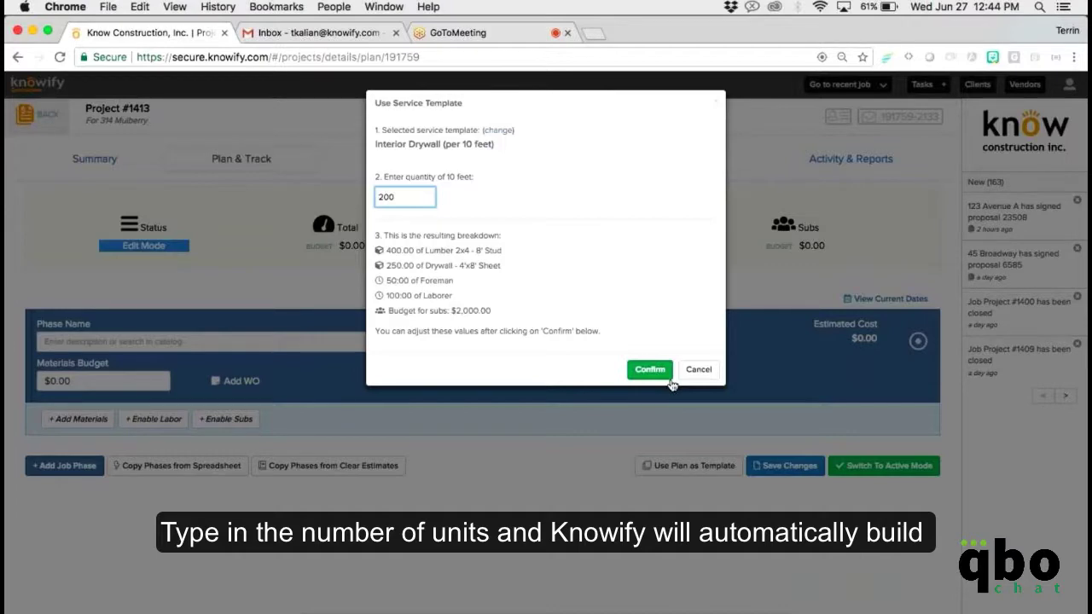
click(669, 381)
scroll(663, 382, down, 1)
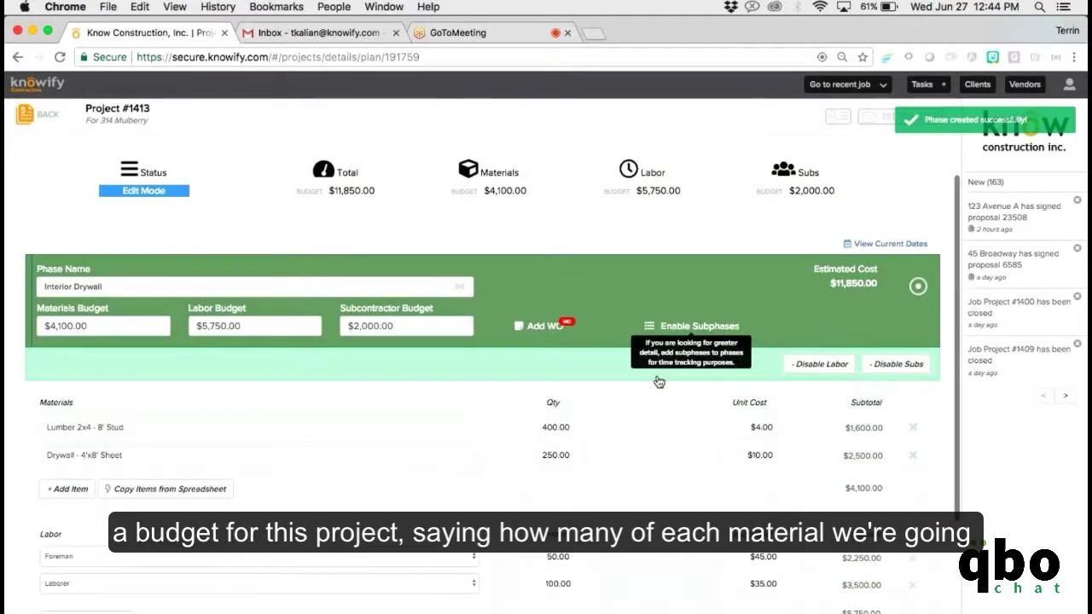
scroll(658, 382, down, 2)
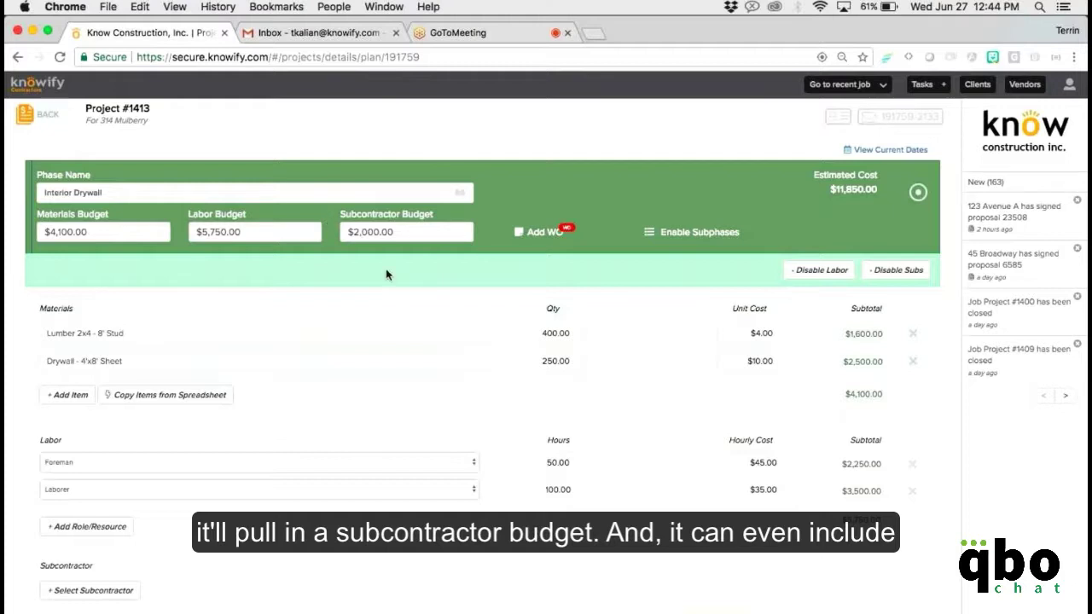
scroll(512, 242, down, 1)
Save the drywall work order, then add a Framing/Rough Carpentry template phase for 2000 sq ft.
click(512, 239)
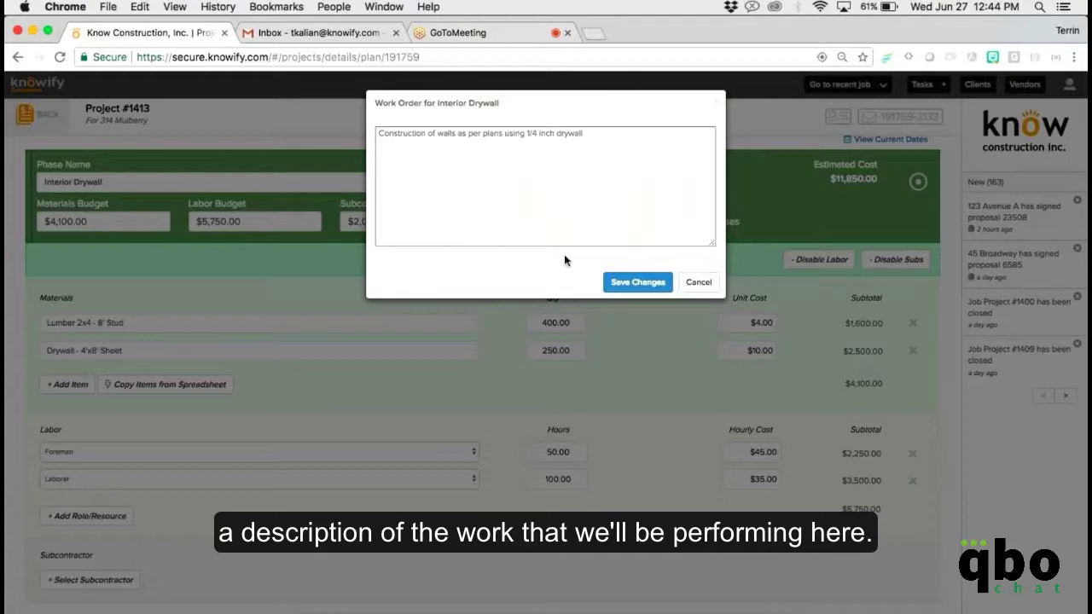
click(632, 294)
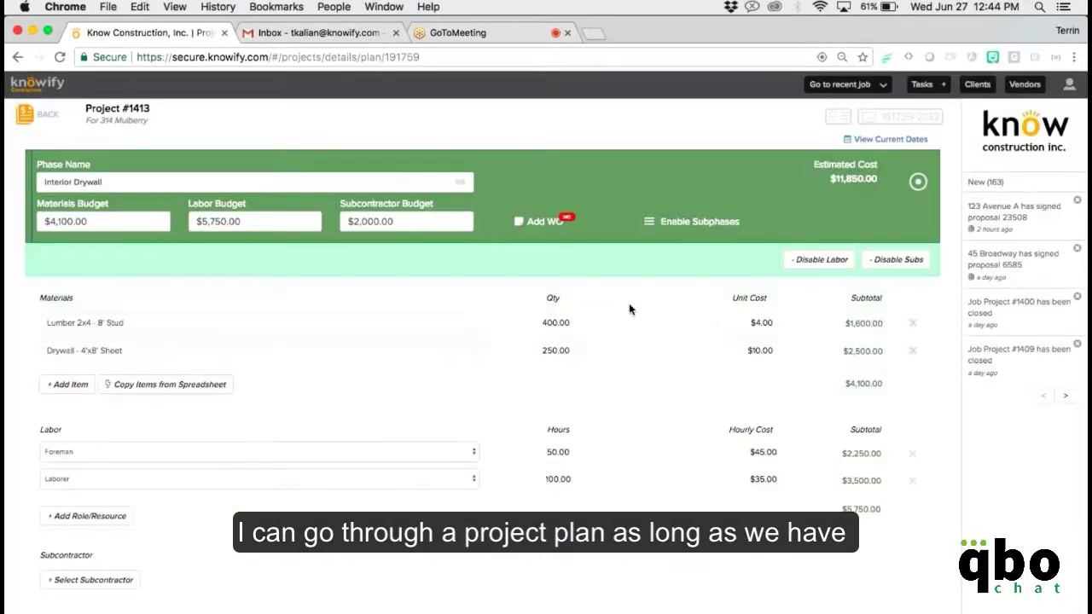
click(30, 592)
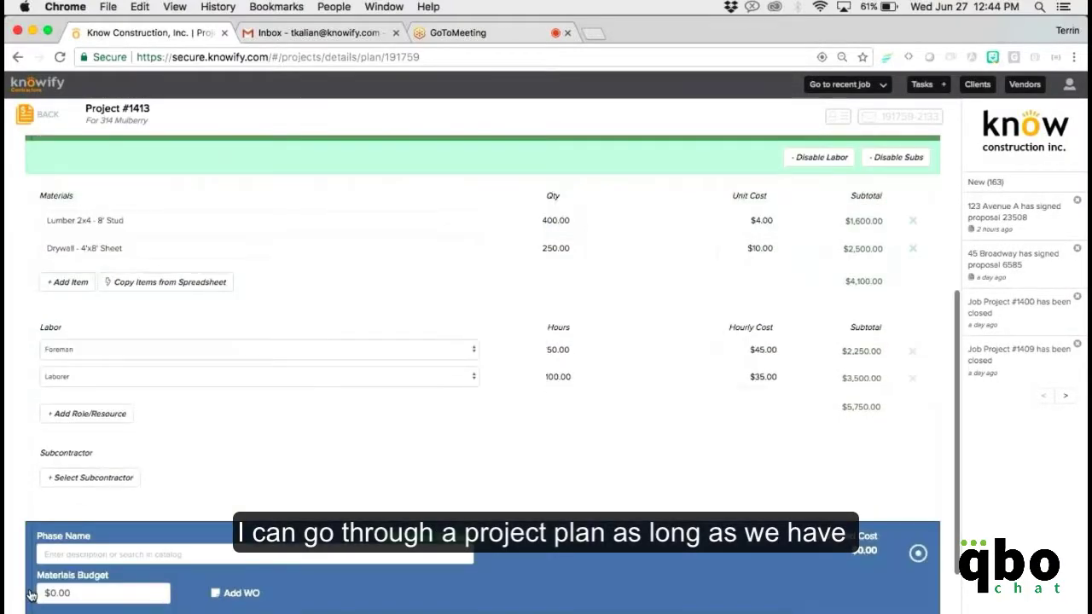
scroll(407, 455, down, 2)
click(406, 455)
click(459, 152)
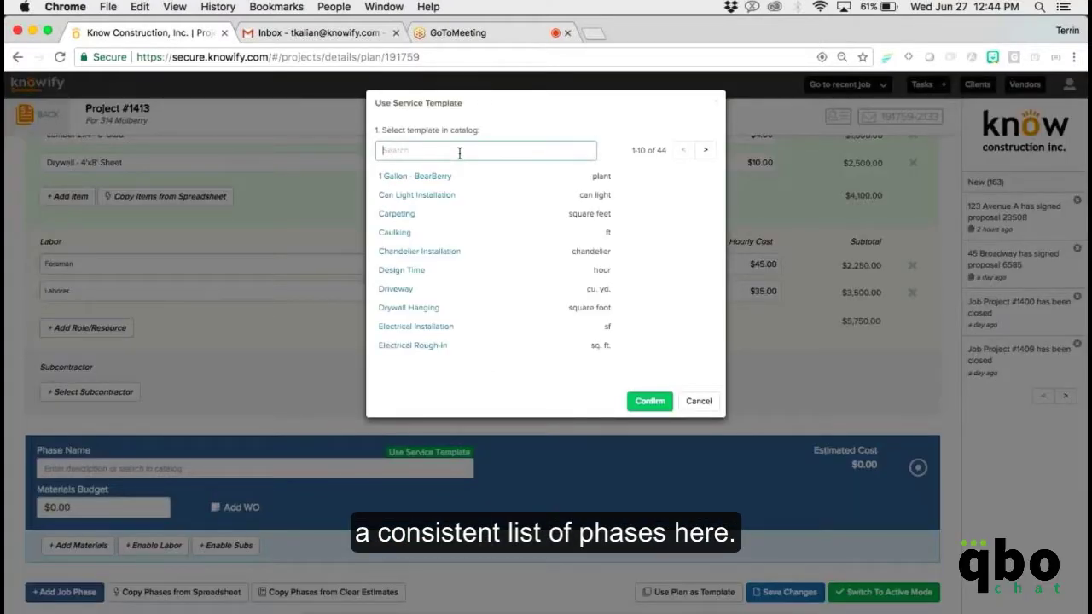
text(fram)
click(450, 194)
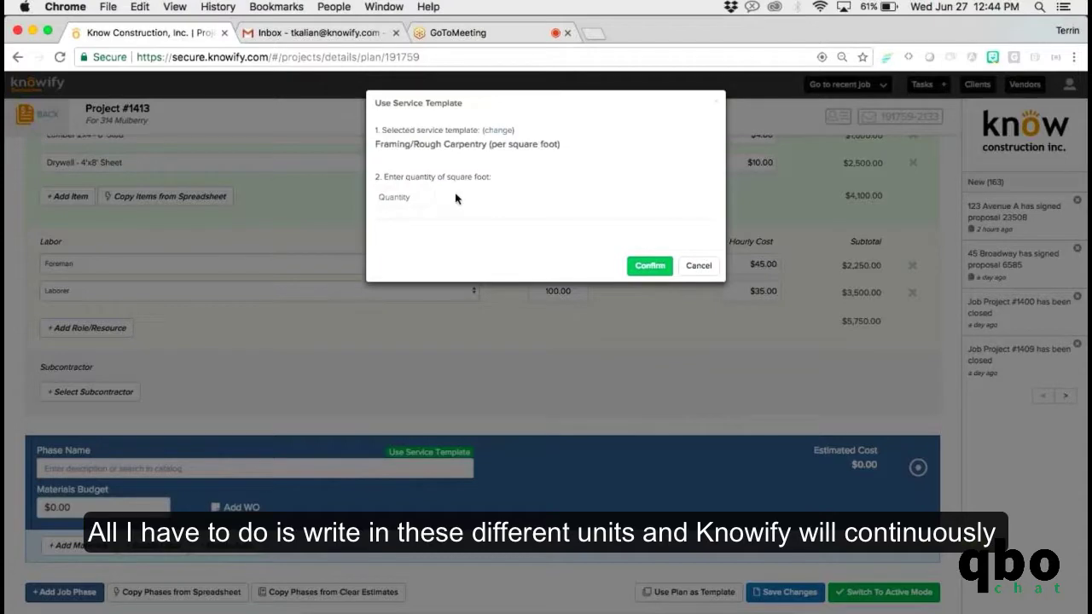
click(411, 193)
text(2000)
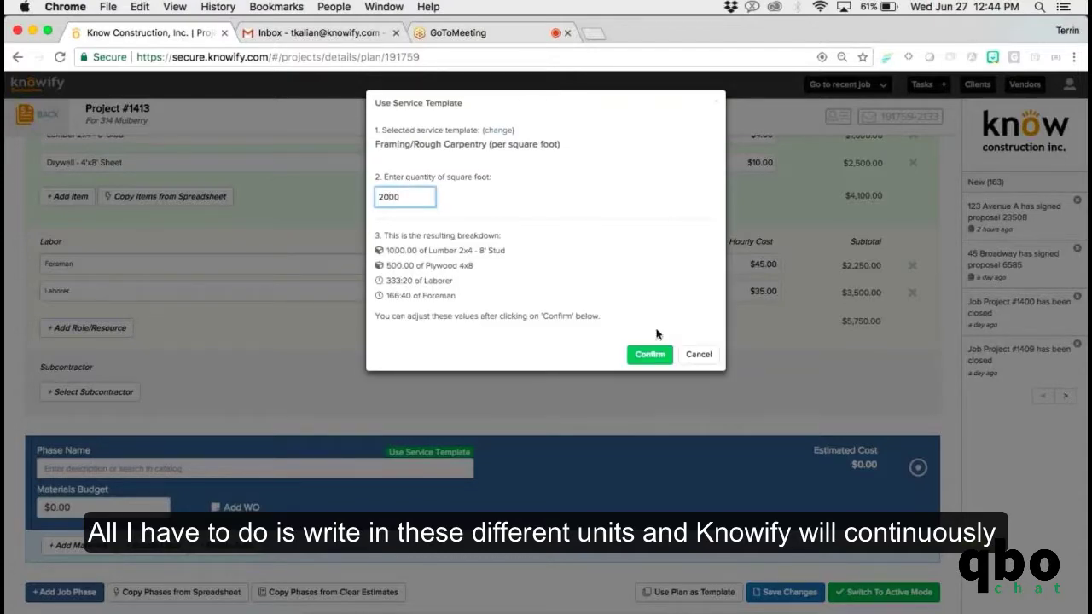
click(650, 354)
Save the project plan with both phases, framing estimated at $25,166.67.
scroll(637, 353, down, 3)
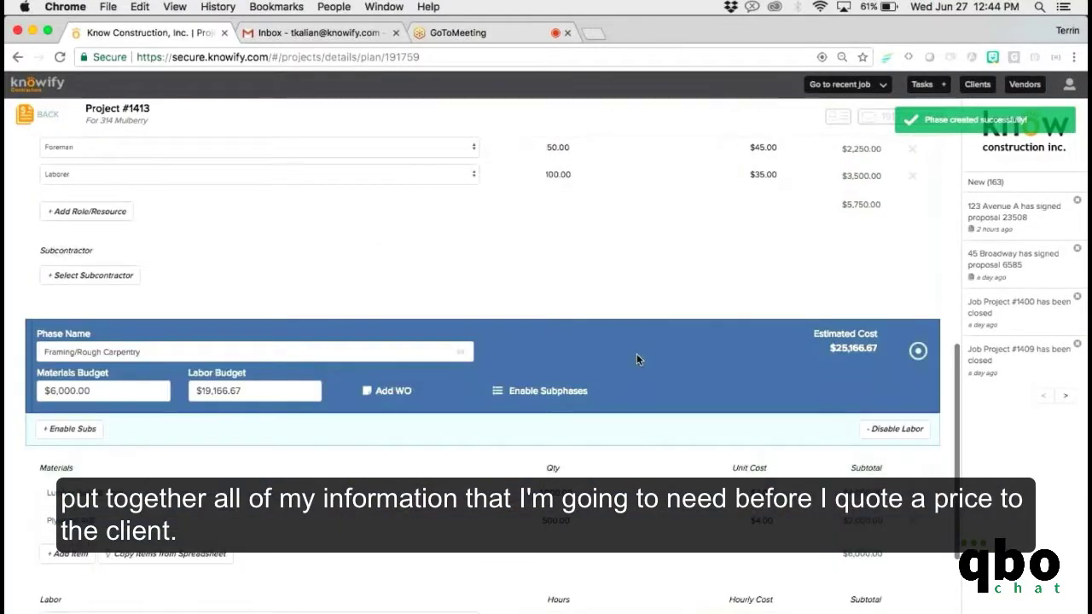
scroll(636, 358, down, 4)
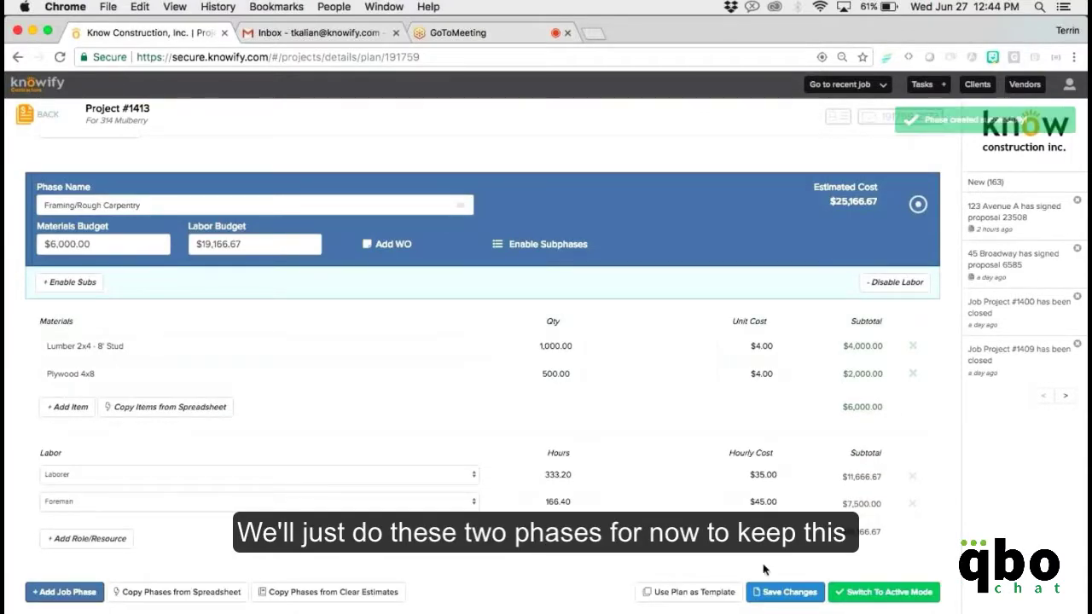
click(773, 592)
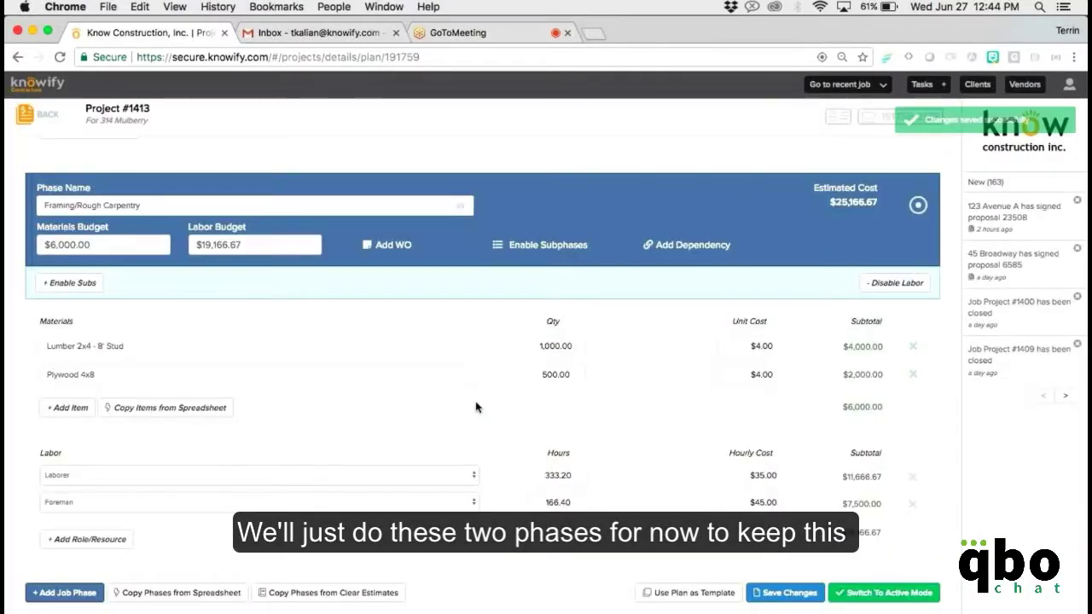
scroll(476, 407, up, 2)
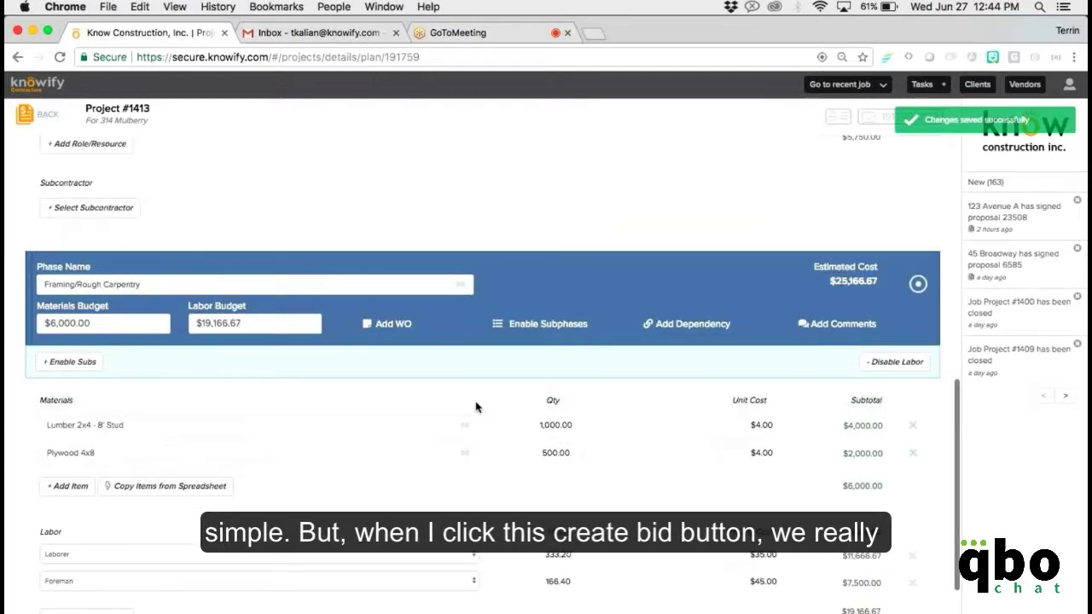
scroll(476, 407, up, 10)
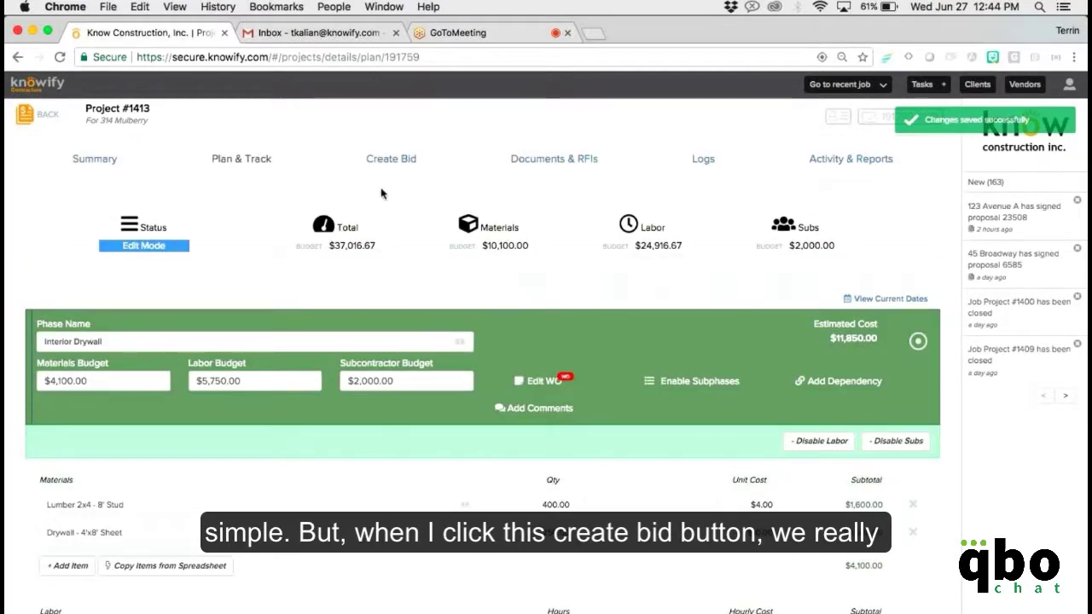
Create a bid whose line items come from the project plan phases.
click(395, 167)
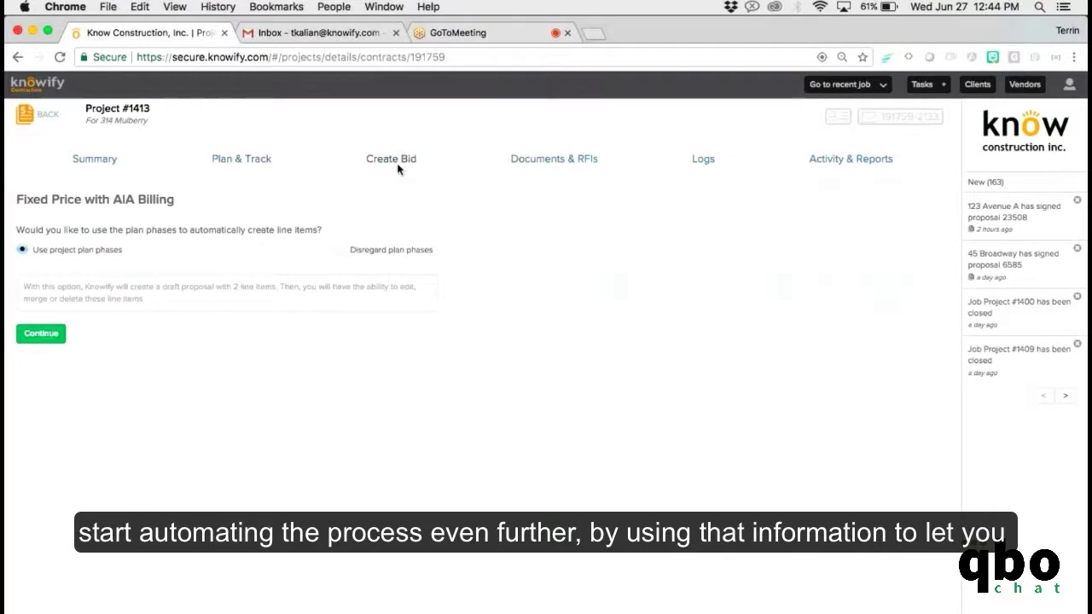
click(41, 333)
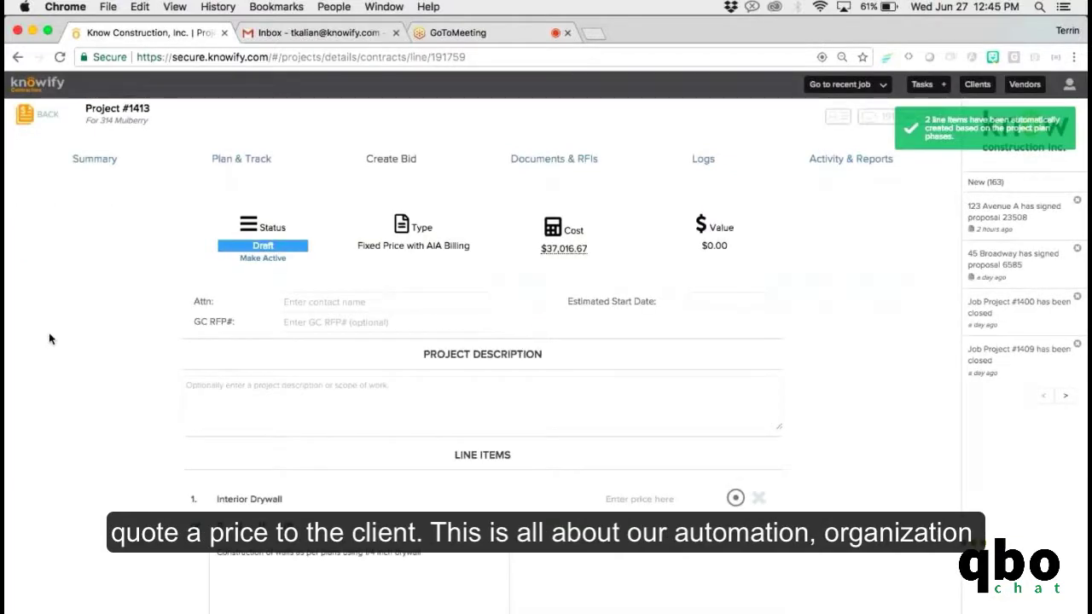
scroll(50, 339, down, 1)
scroll(50, 338, down, 2)
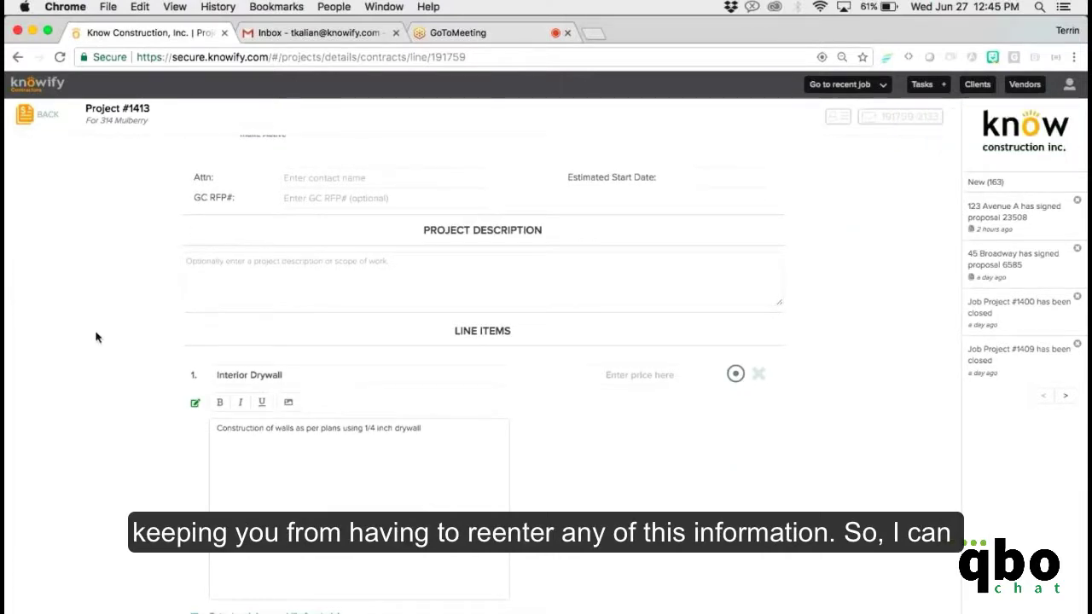
scroll(96, 347, down, 1)
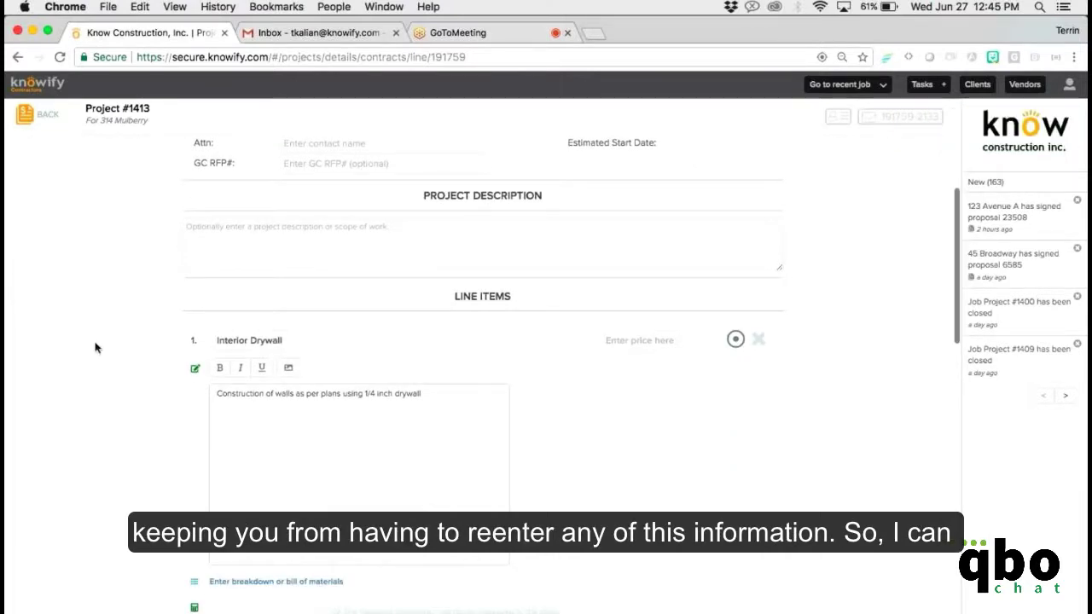
scroll(96, 347, down, 4)
scroll(132, 290, down, 1)
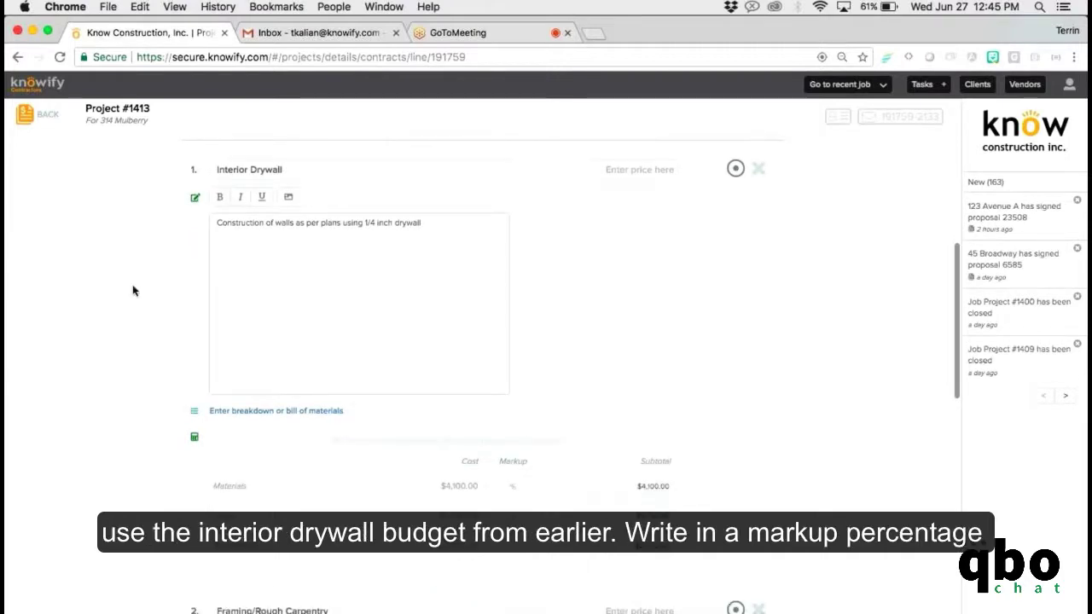
Apply a 50% markup to all cost lines, bringing the bid sum to $55,525.
click(506, 485)
text(50)
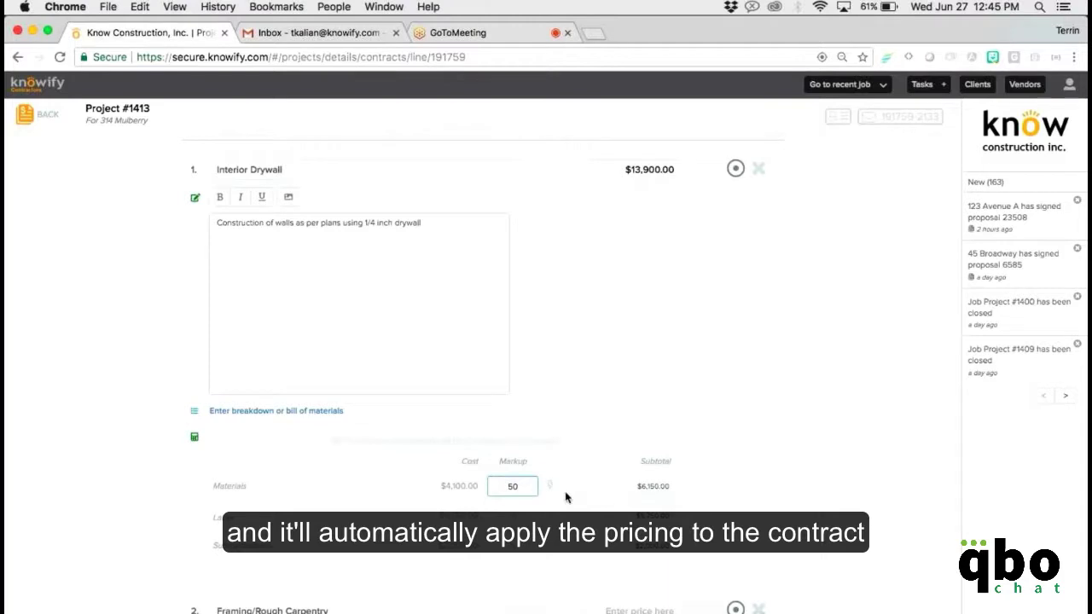
click(576, 182)
click(574, 177)
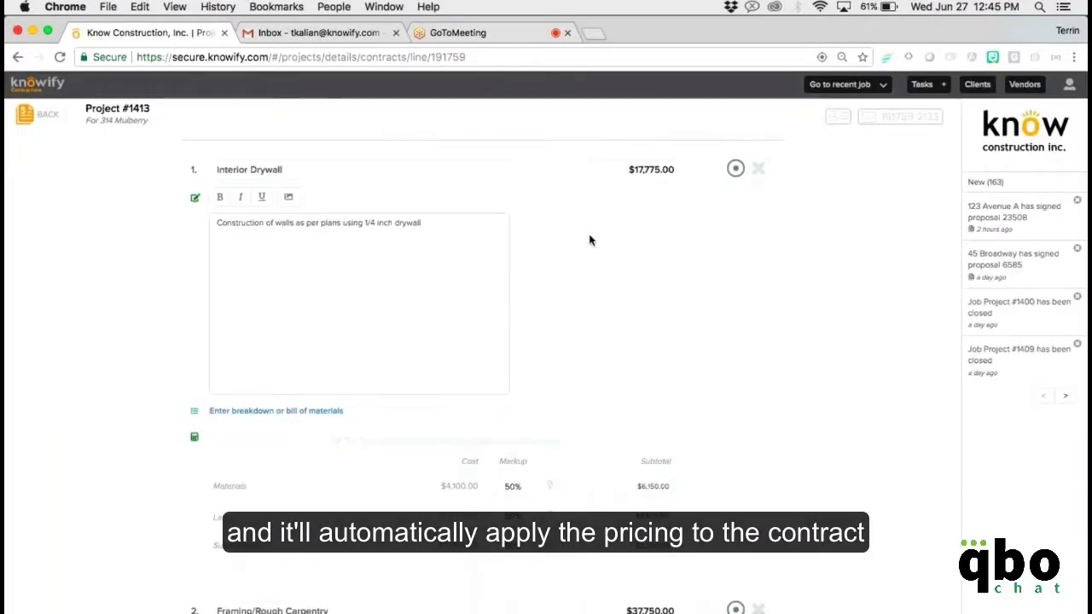
scroll(591, 243, down, 3)
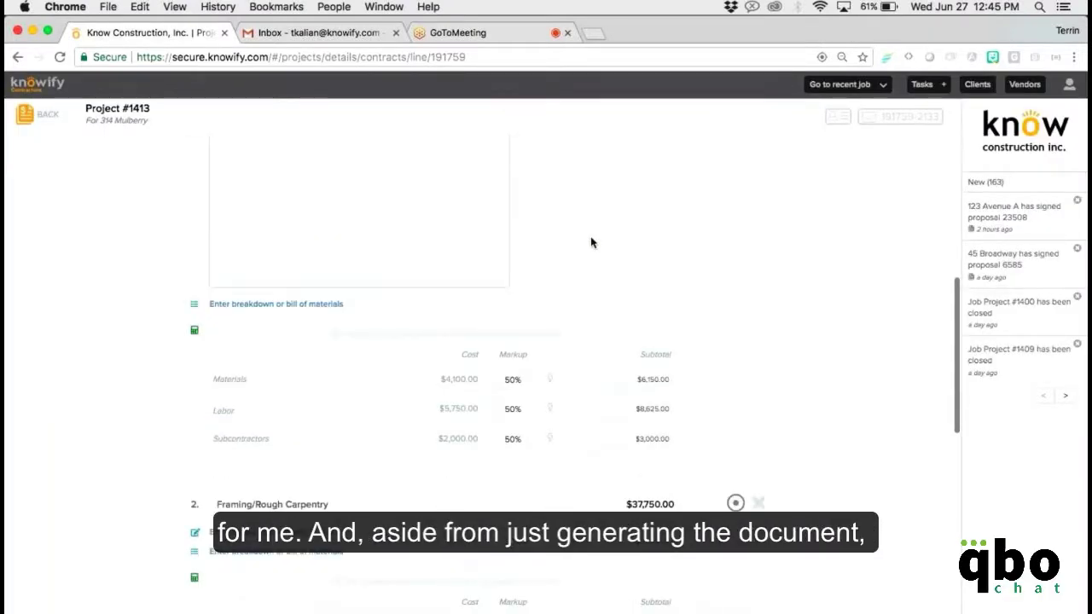
scroll(591, 242, down, 2)
scroll(591, 242, down, 7)
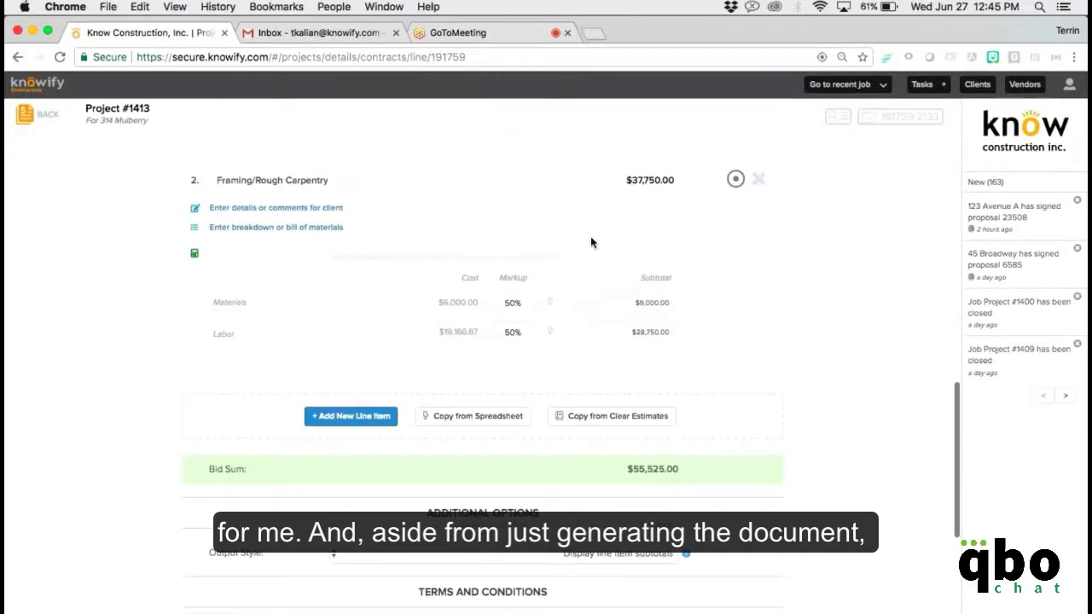
scroll(591, 242, down, 6)
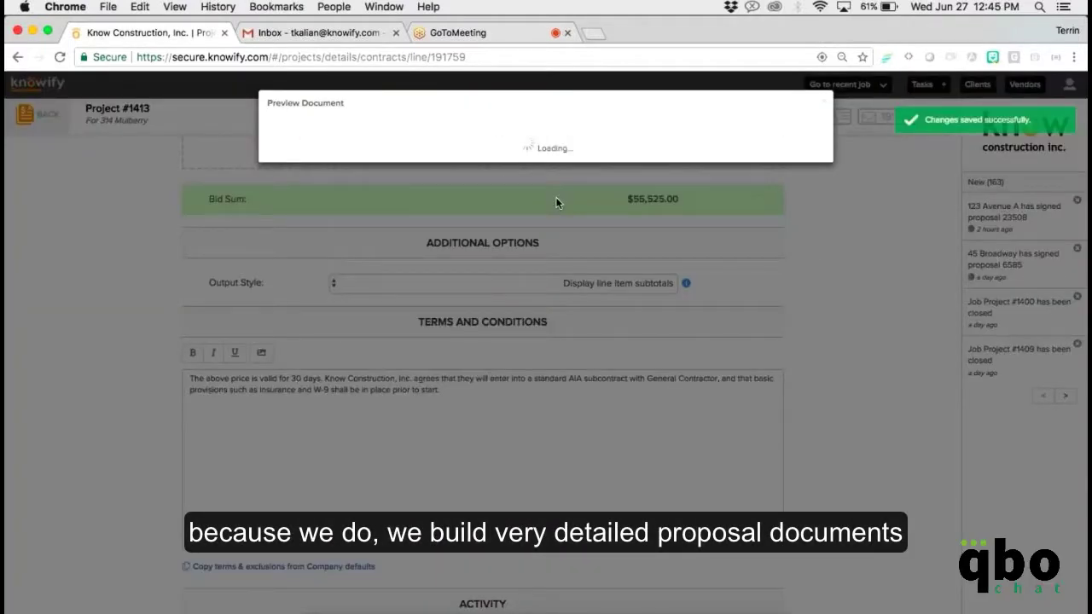
scroll(630, 185, down, 1)
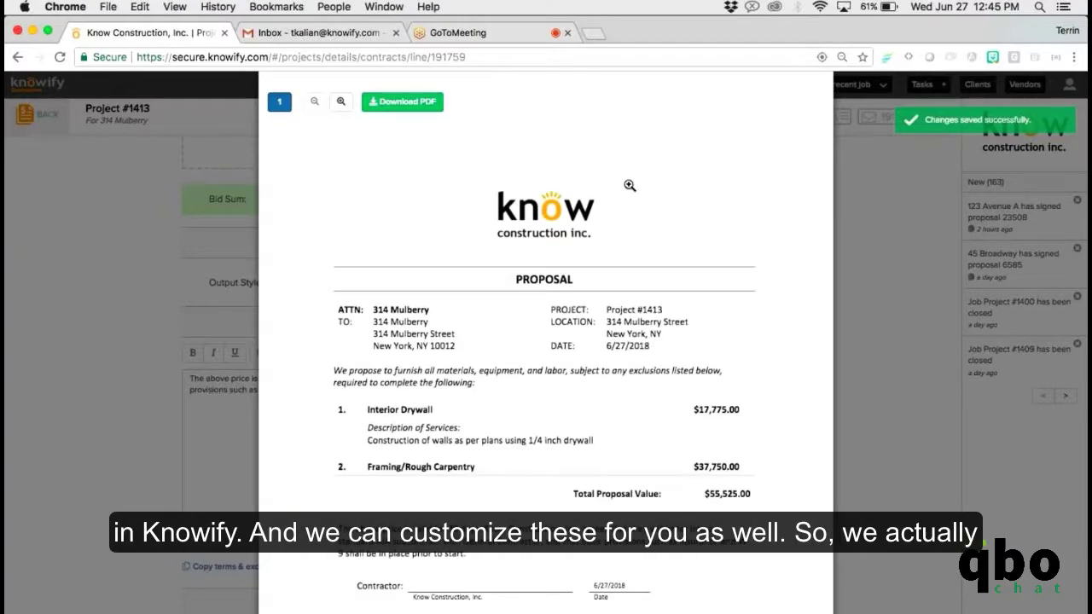
scroll(630, 185, down, 2)
scroll(630, 185, up, 1)
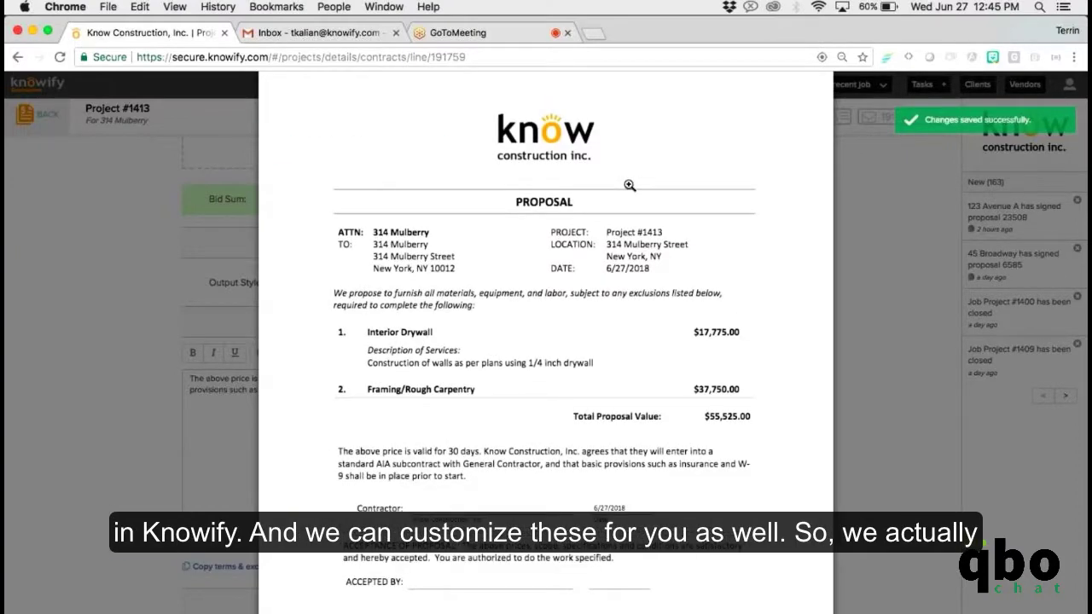
scroll(475, 295, up, 1)
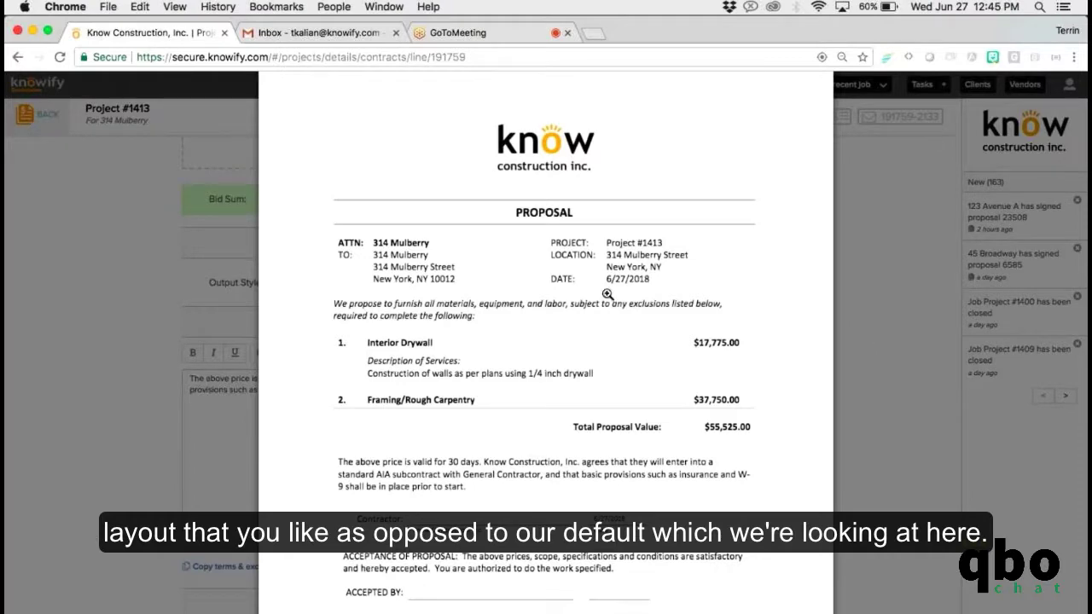
key(Escape)
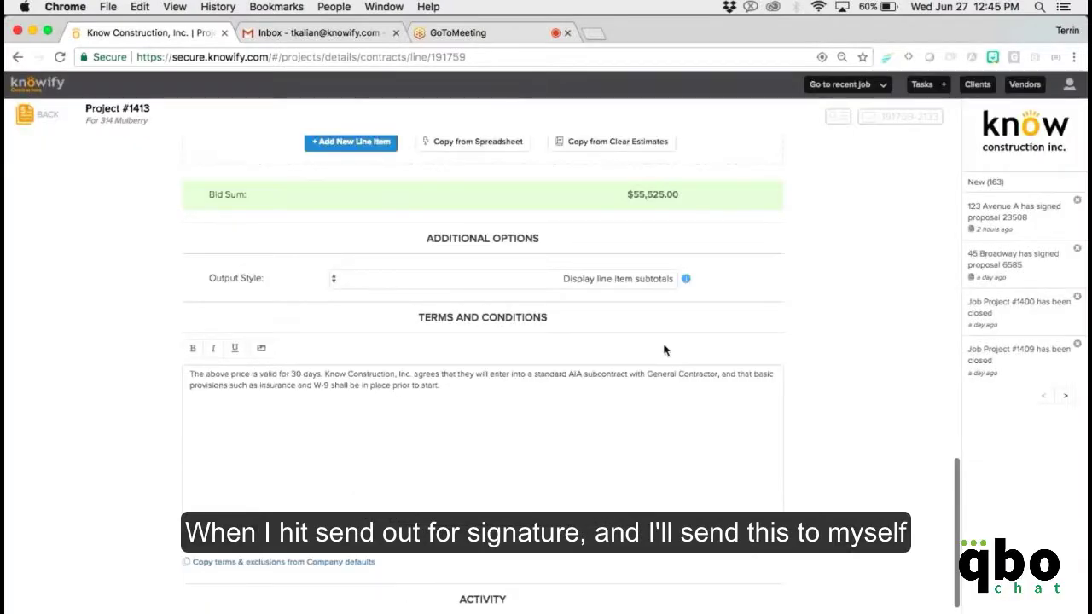
Send the Project #1413 proposal for e-signature to the recipient's e-mail address.
scroll(621, 559, down, 2)
click(636, 597)
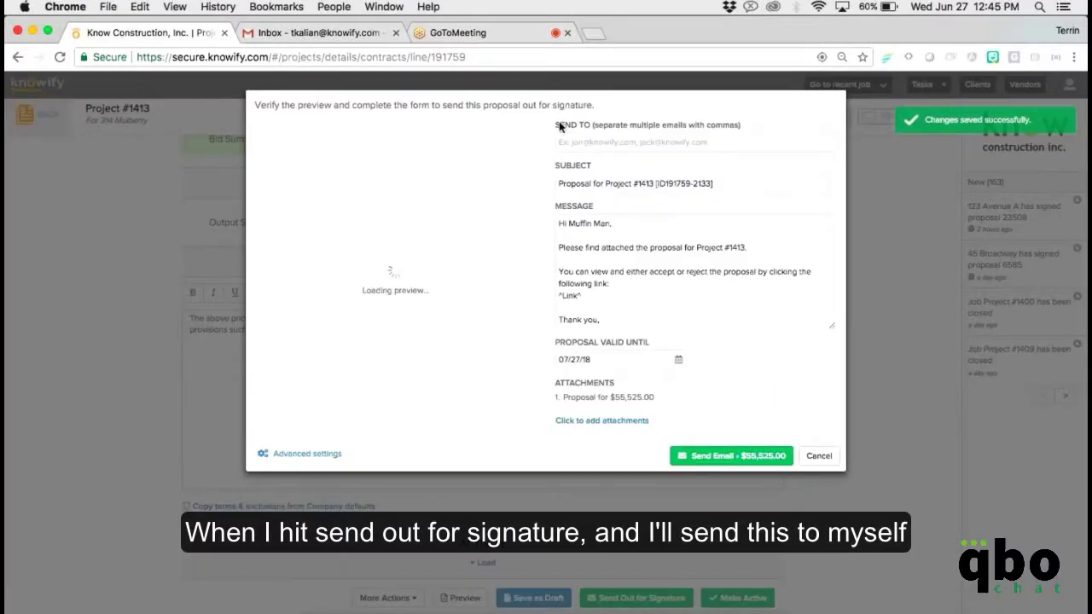
click(563, 139)
text(t)
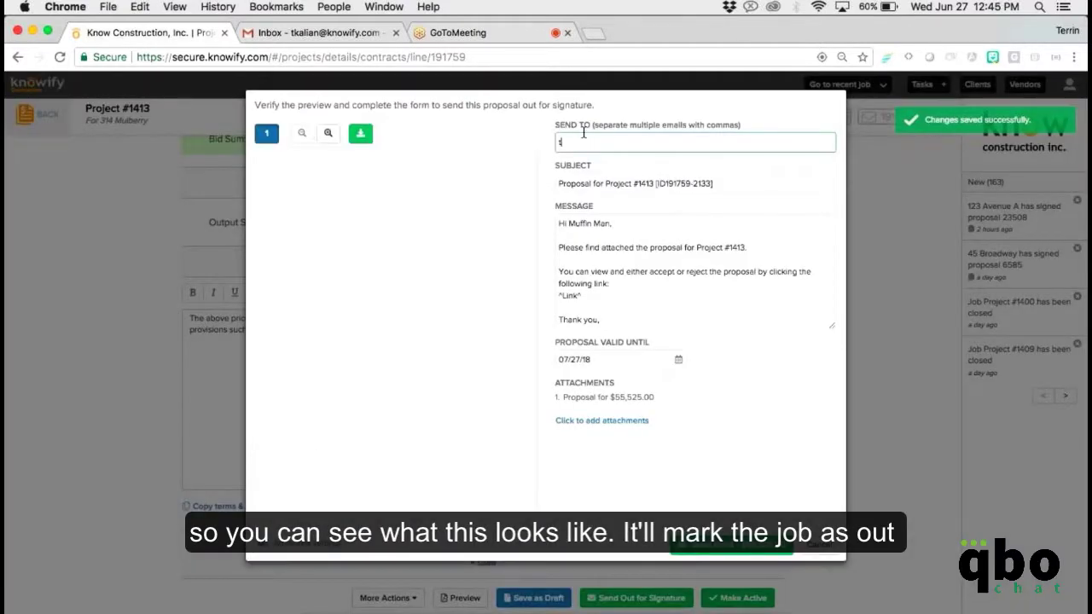
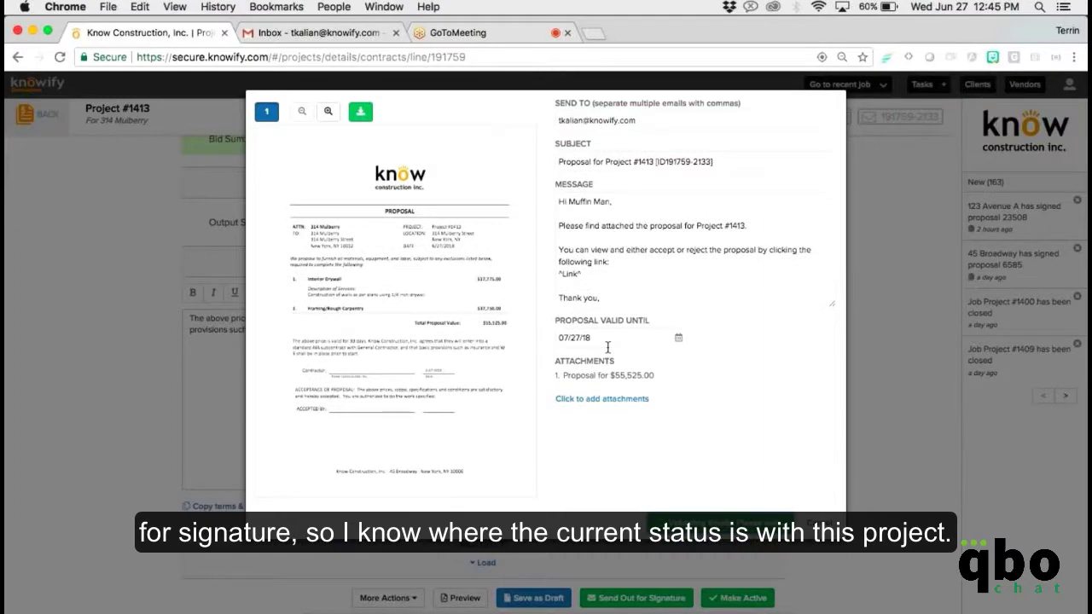
key(Return)
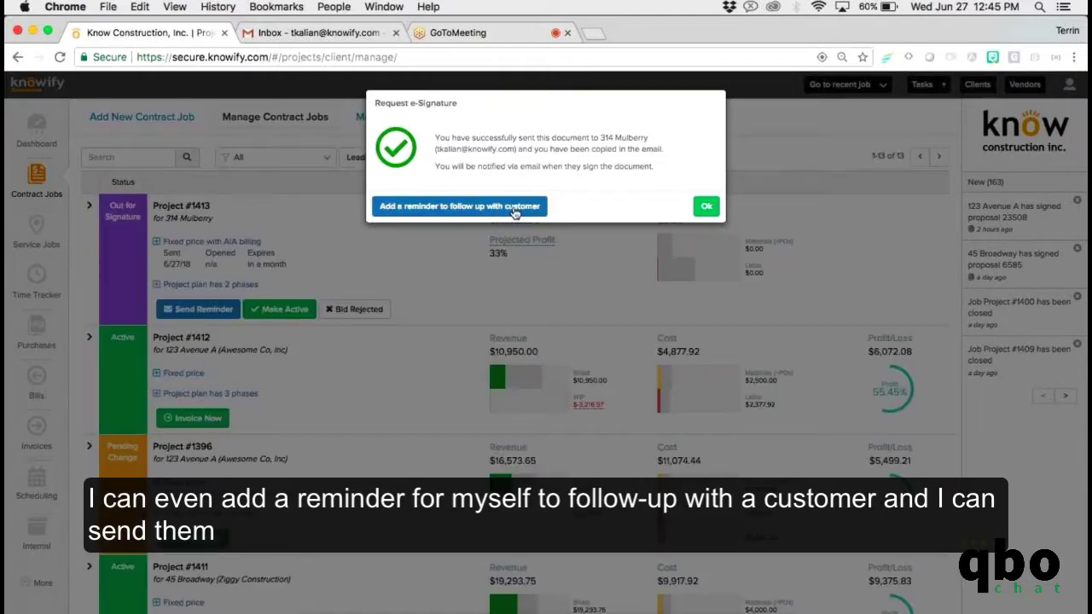
click(705, 208)
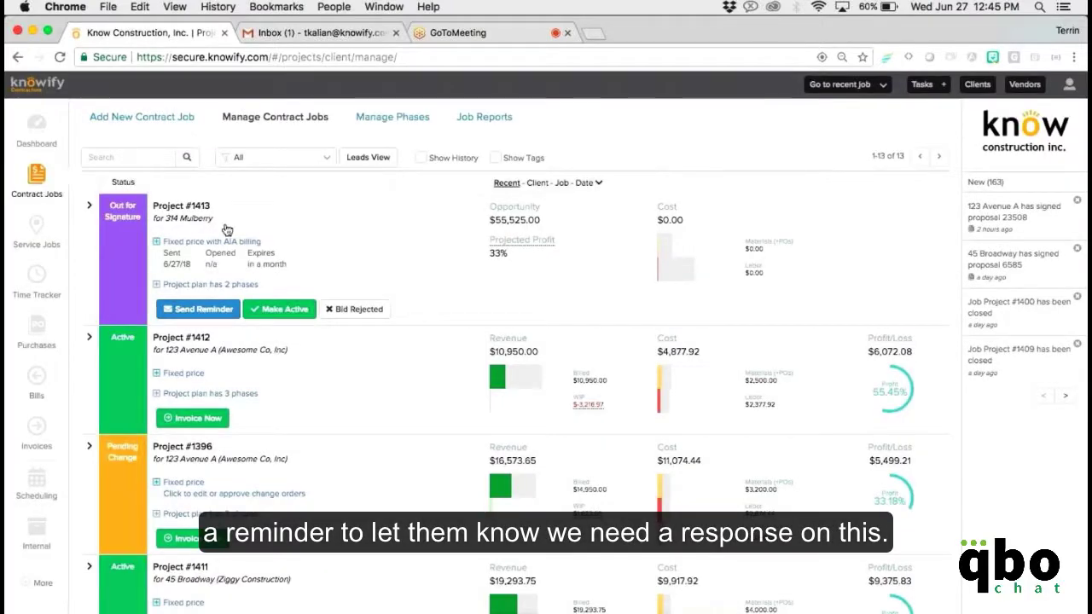
Open the proposal's view-and-sign link from the Project #1413 email in Gmail.
click(294, 32)
click(275, 191)
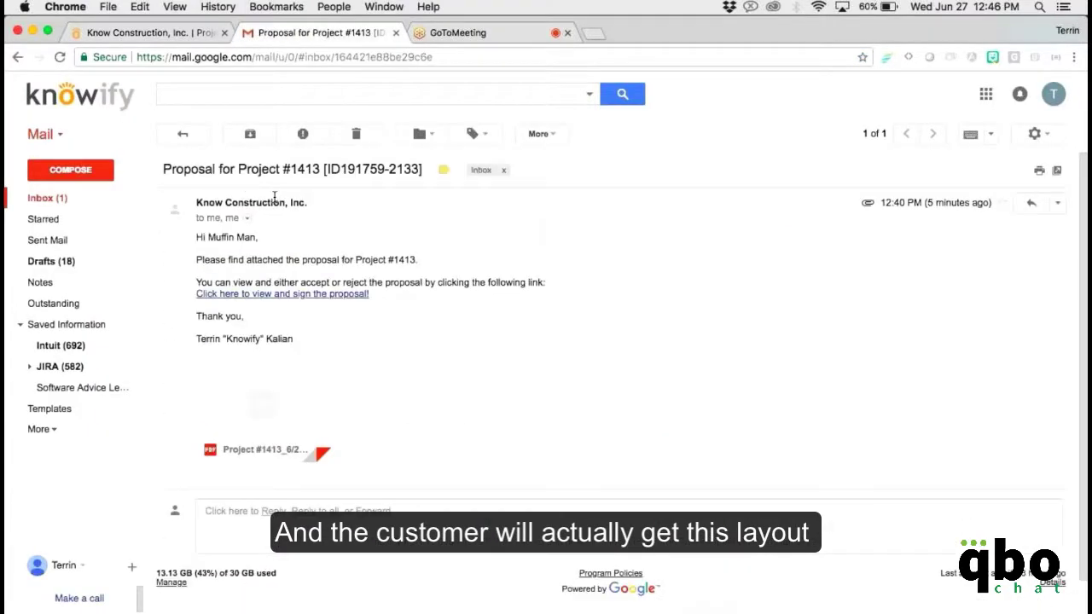
click(277, 293)
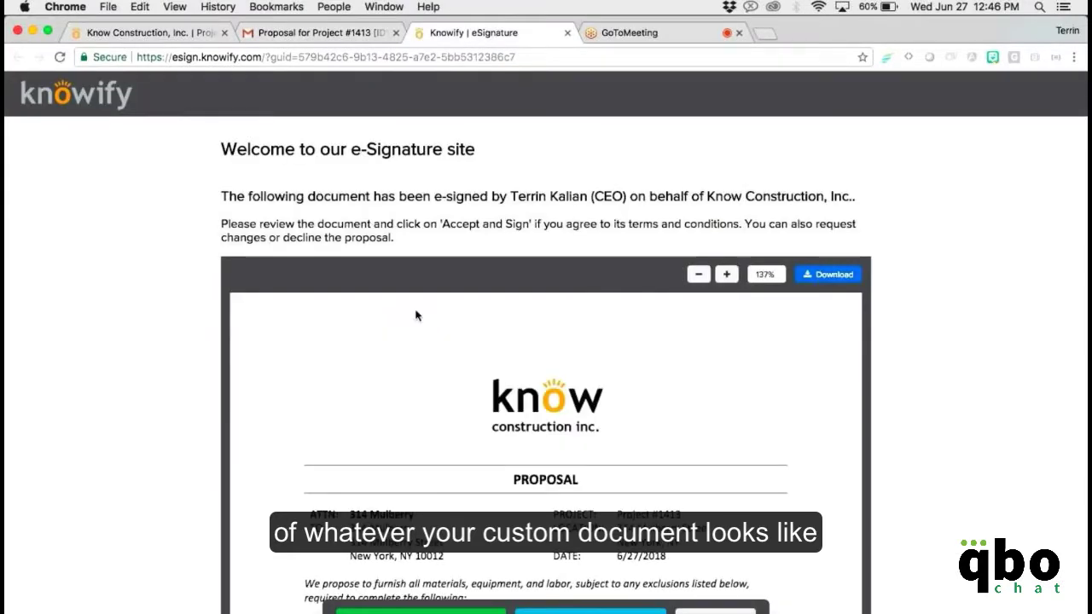
Review the proposal and bring up the Accept and Sign form.
scroll(416, 316, down, 3)
scroll(416, 316, down, 1)
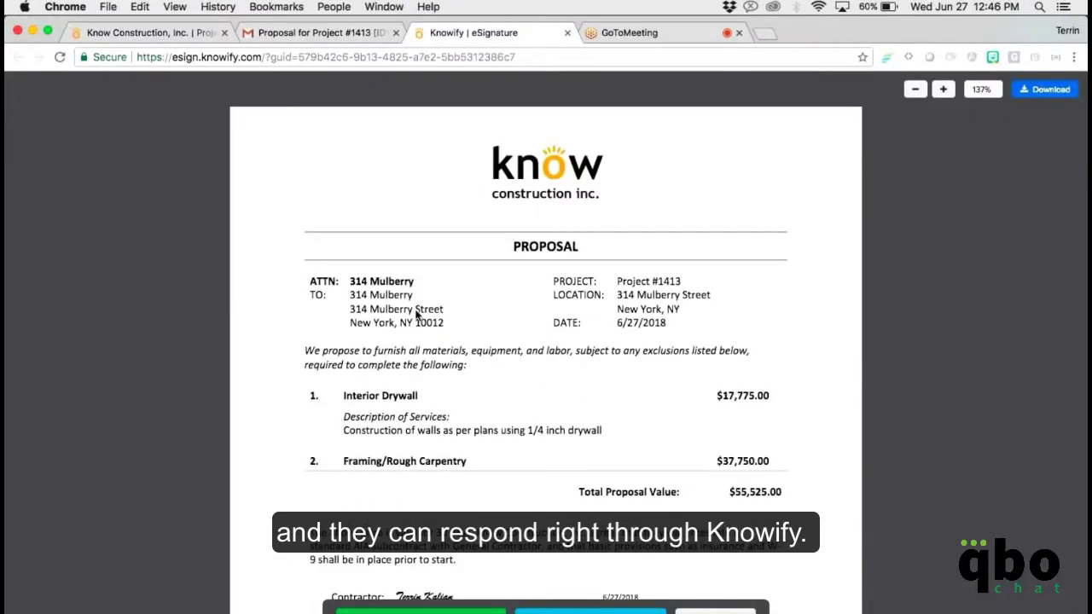
scroll(417, 314, down, 1)
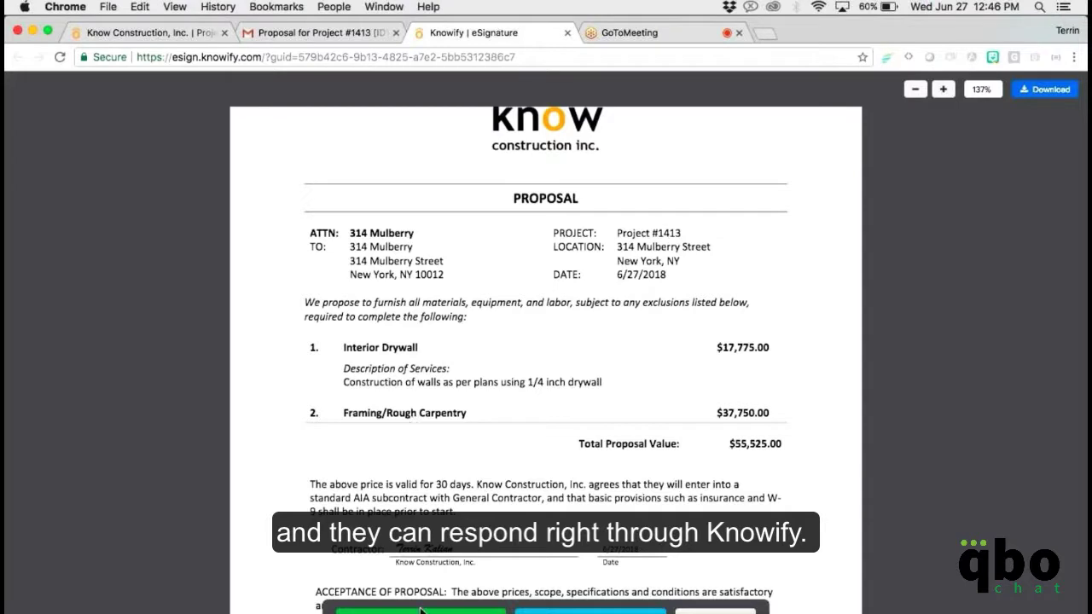
click(420, 611)
Sign with name and title 'Customer', submit, and return to the previous tab.
click(369, 510)
text(Customer)
key(Tab)
text(Customer)
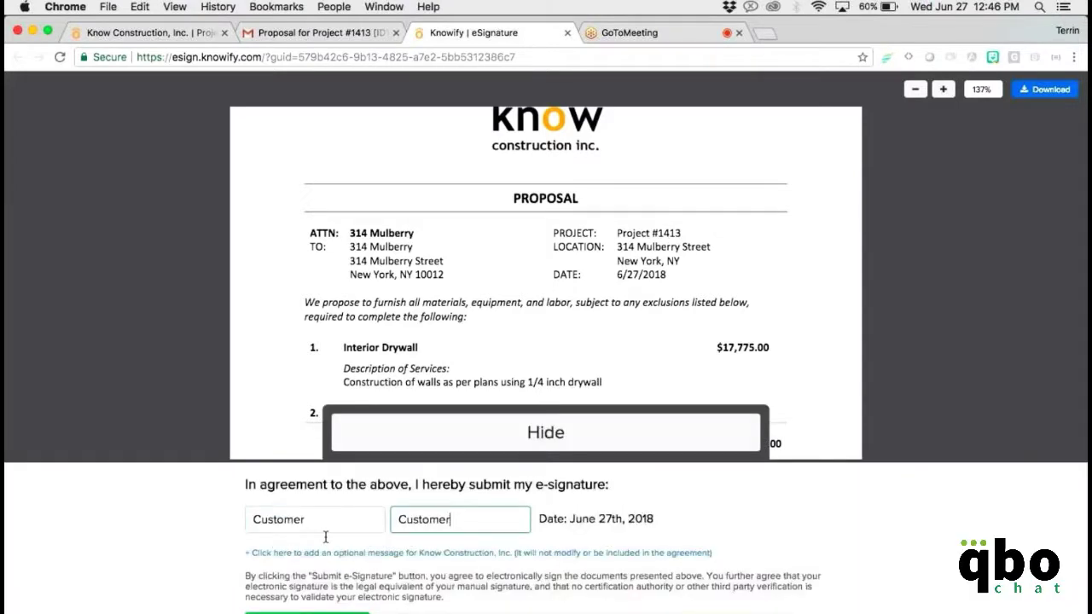
key(Return)
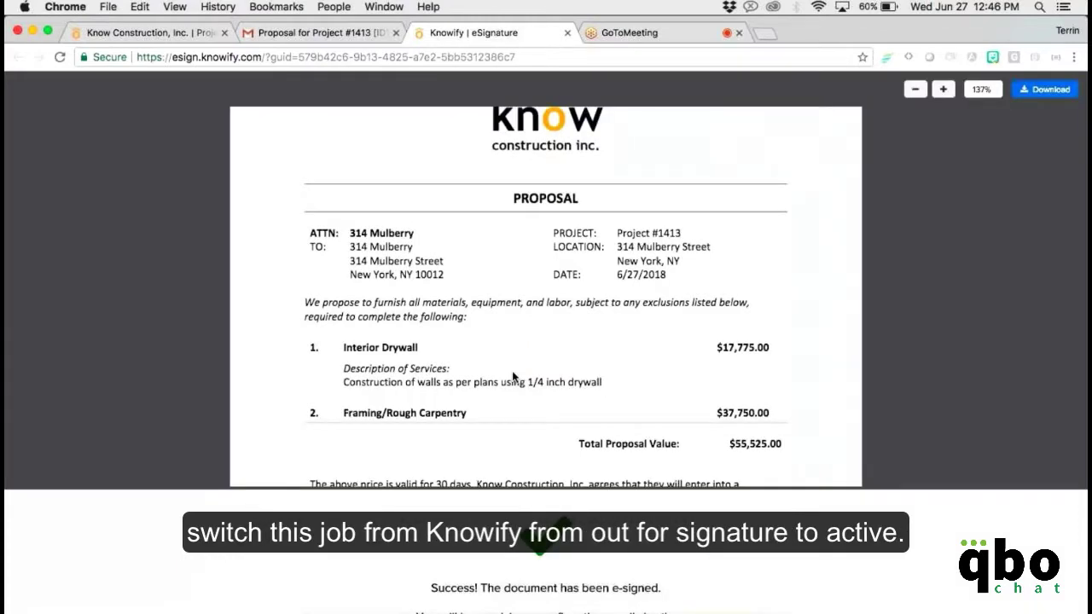
key(ctrl+shift+Tab)
key(ctrl+shift+Tab)
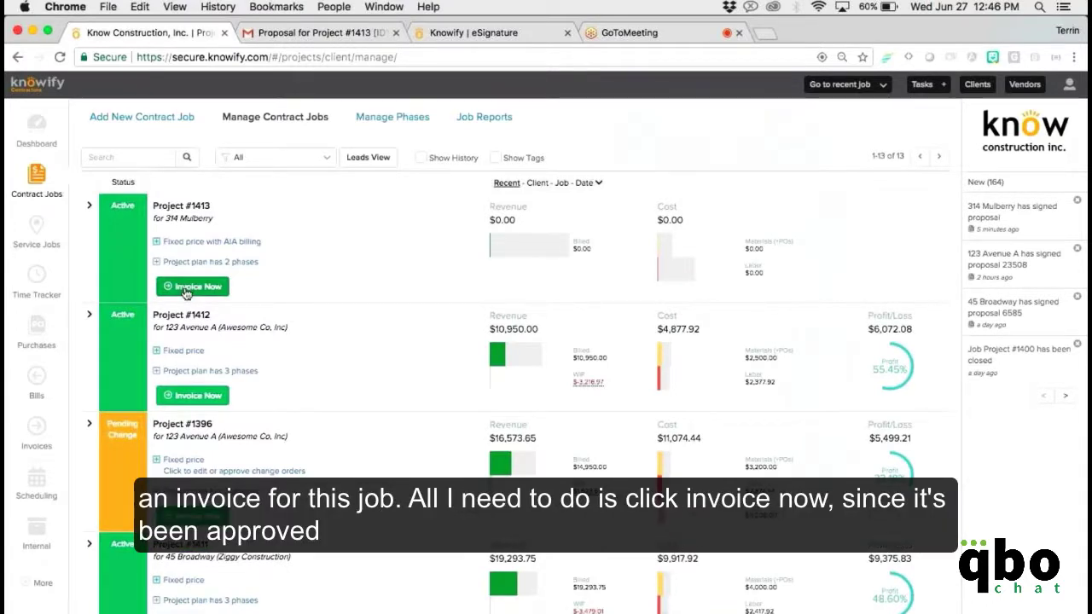
Enter GC contract number 23508 and contract date 06/01/18 for Project #1413.
click(185, 291)
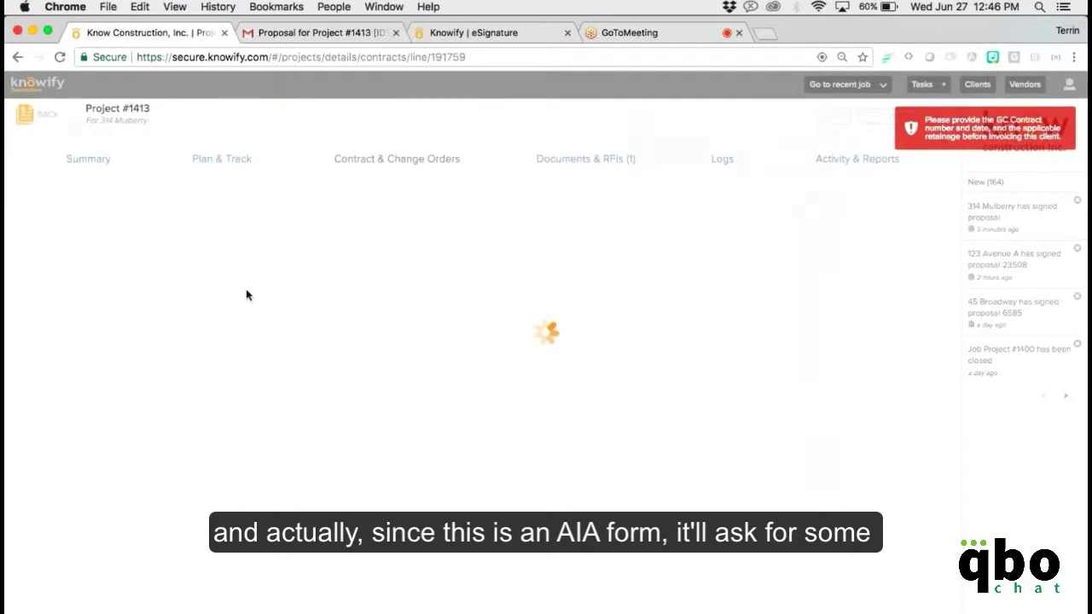
click(372, 355)
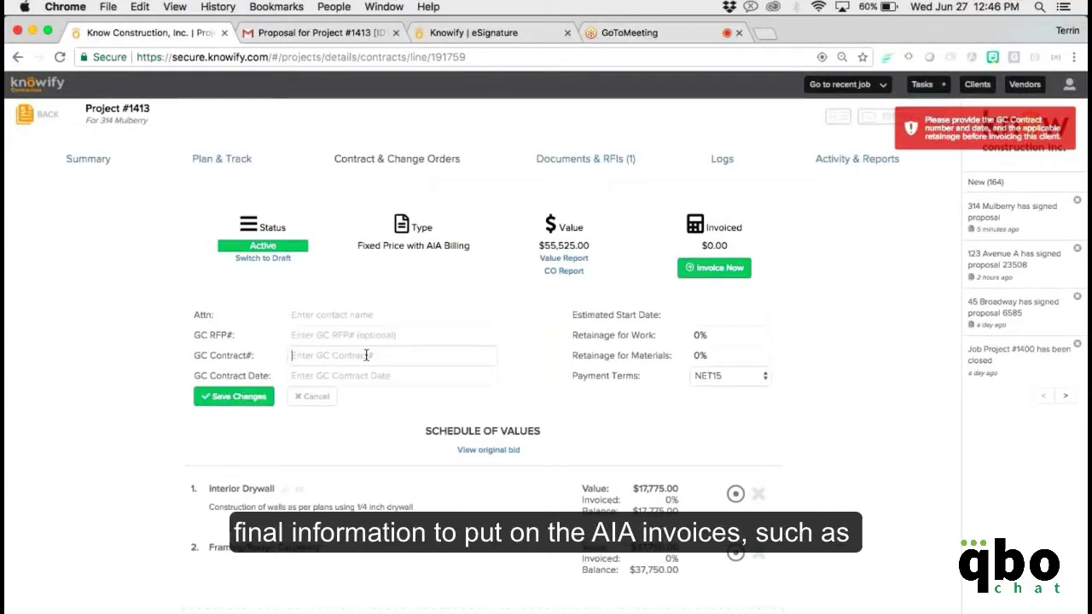
text(23508)
click(369, 377)
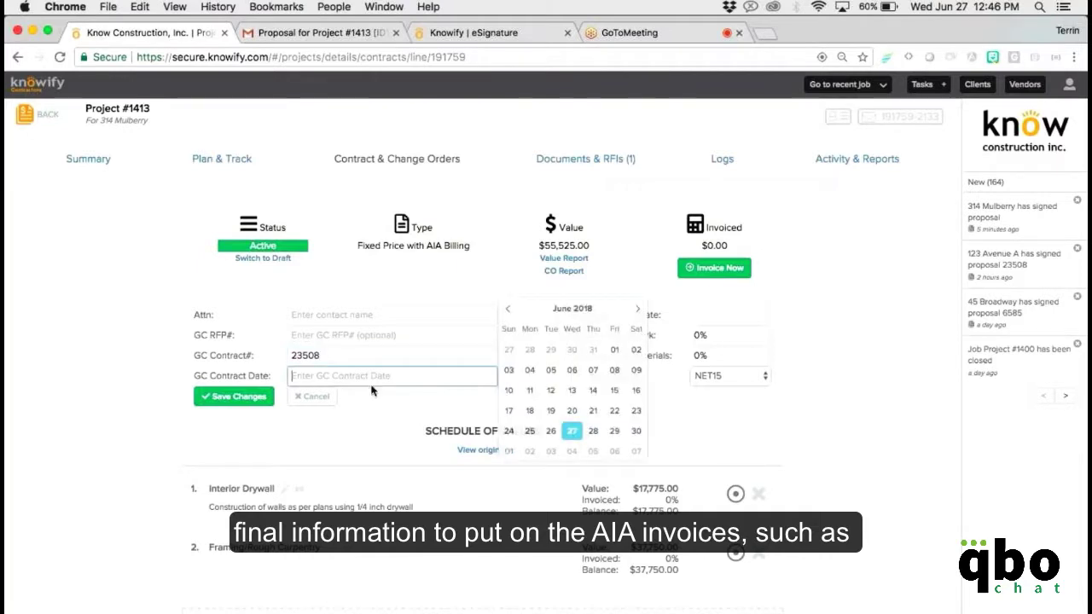
click(614, 349)
Set 10% retainage for work and materials, save, and start a pay application.
click(726, 339)
text(10)
click(723, 355)
text(10)
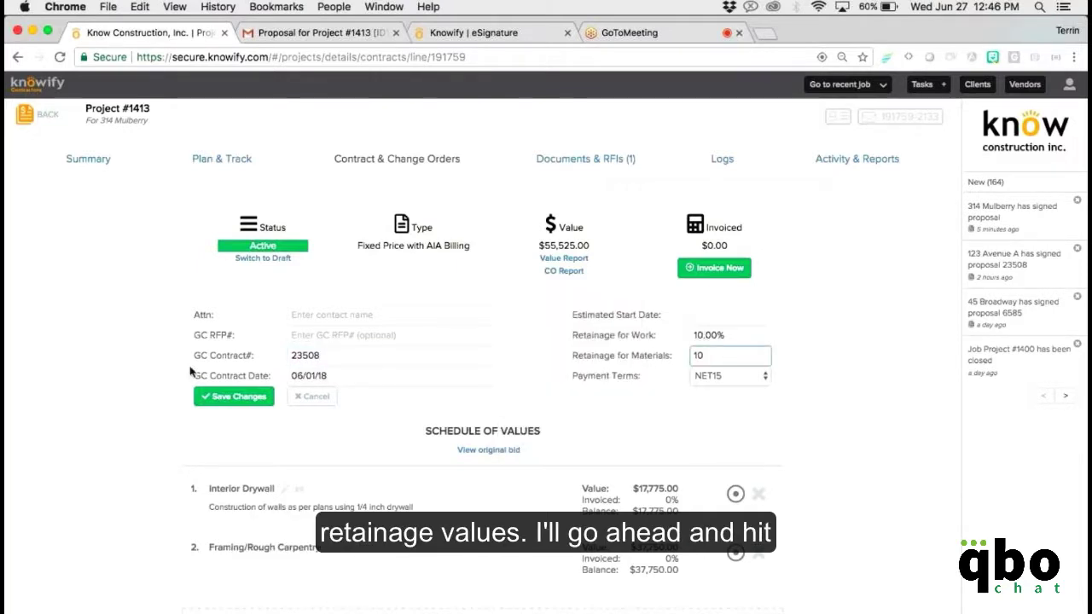
click(234, 396)
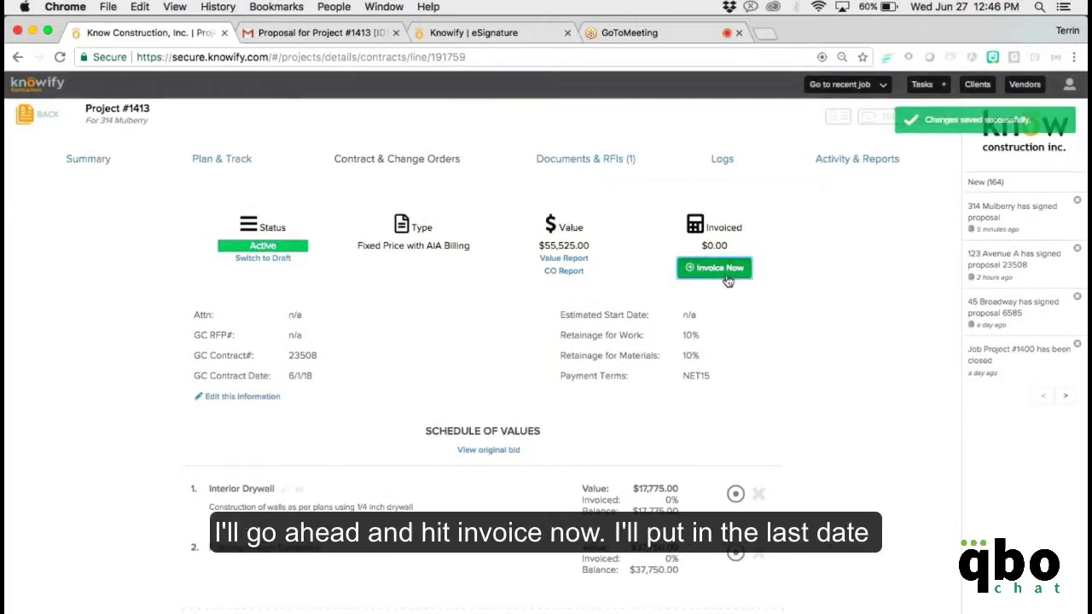
click(722, 268)
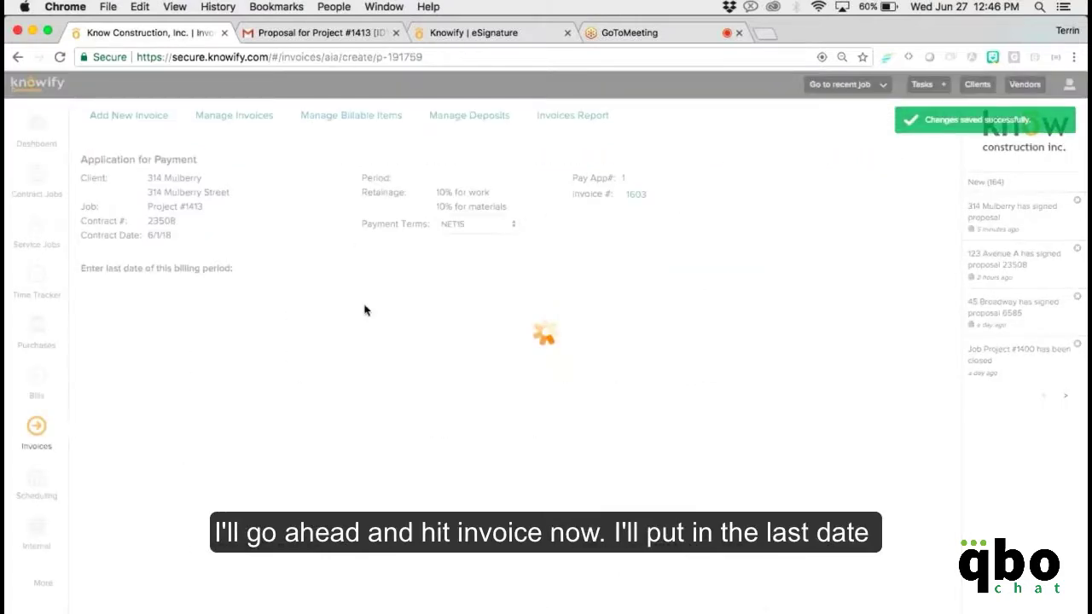
End the billing period on June 30 and bill Interior Drywall 50% with $2,000 stored.
click(135, 290)
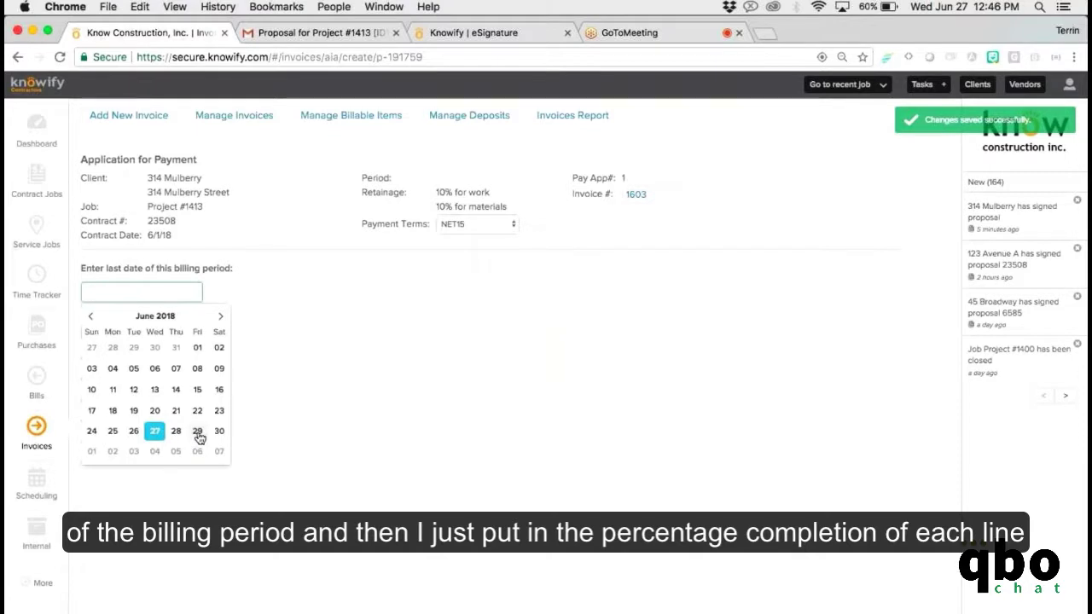
click(215, 430)
click(526, 326)
text(50)
click(659, 323)
text(2000)
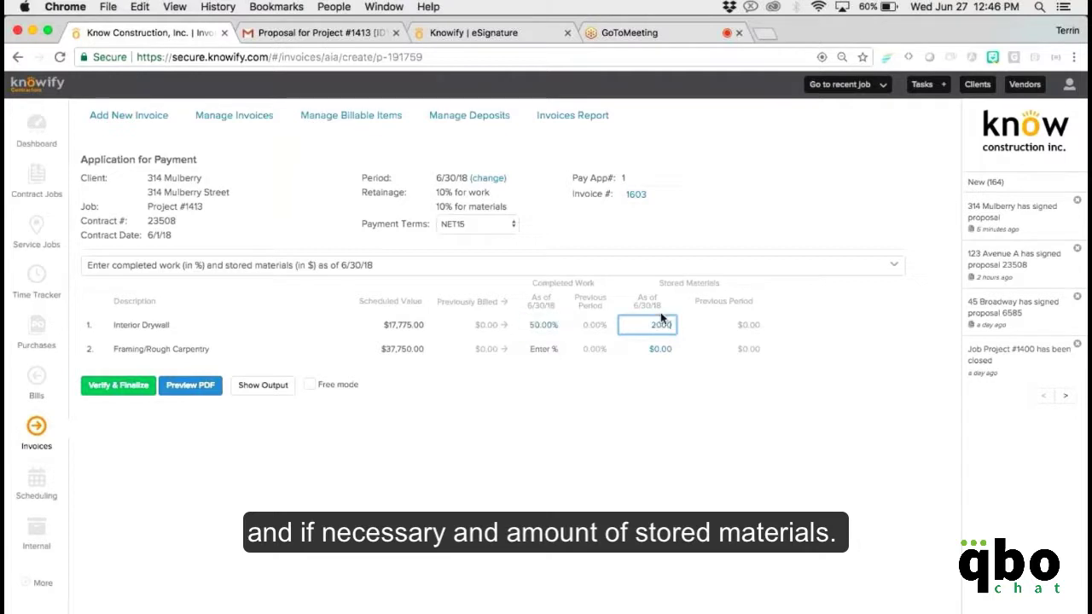
Bill Framing/Rough Carpentry 25% with $7,000 stored and verify the pay application.
click(553, 348)
text(25)
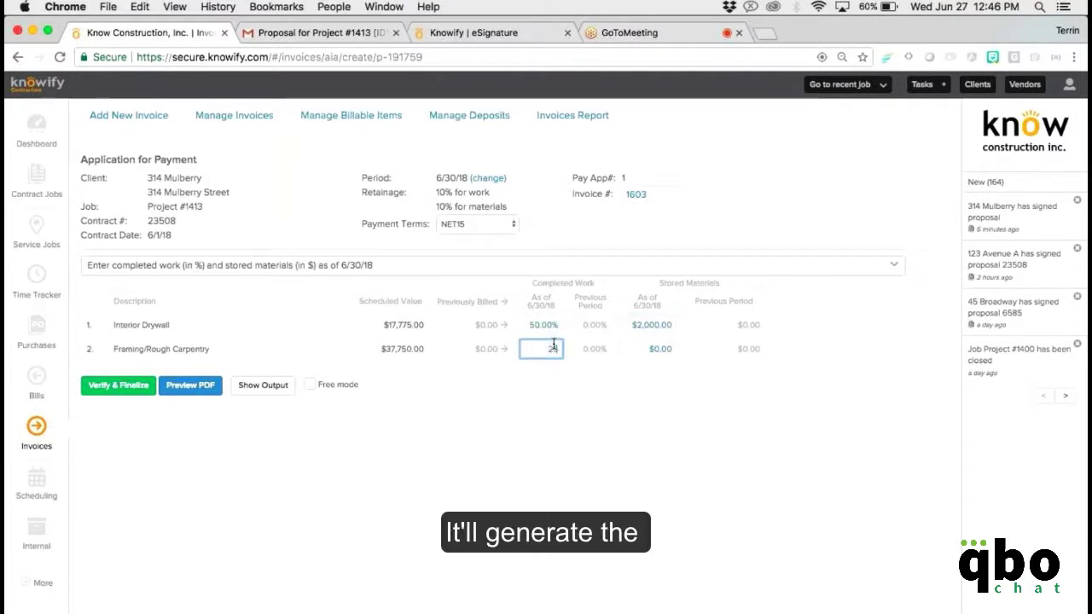
key(Tab)
text(7000)
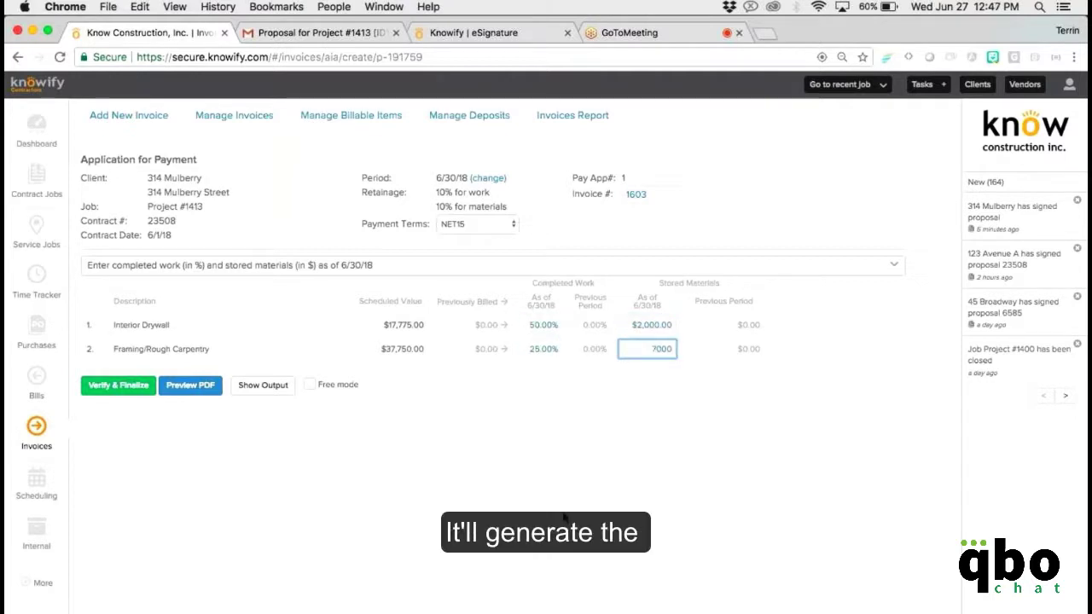
click(121, 388)
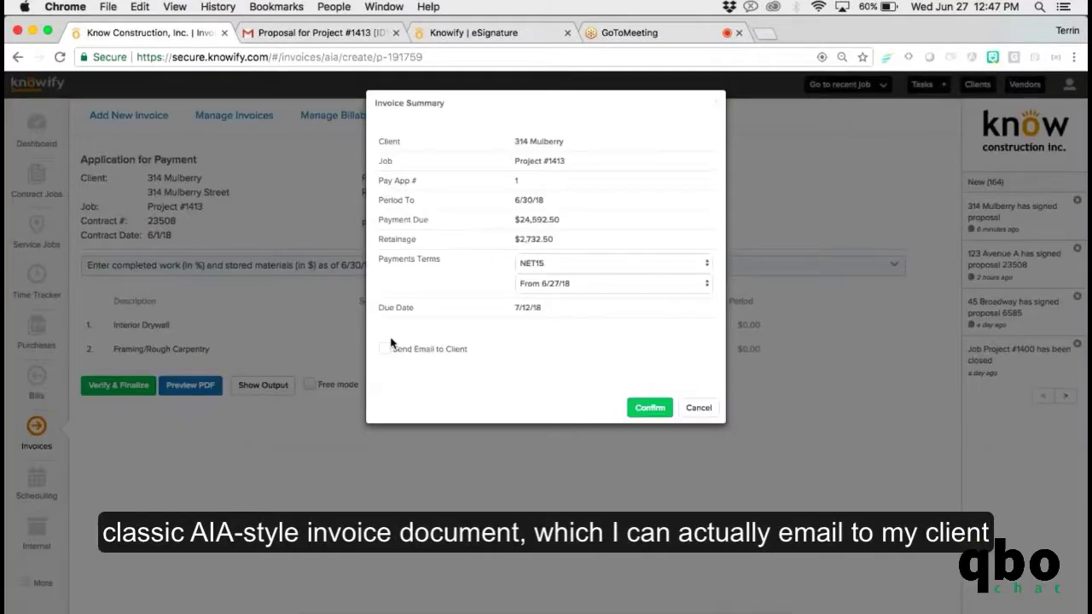
Confirm invoice #1603 ($24,592.50) with email to the client, then download its PDF.
click(388, 346)
click(614, 412)
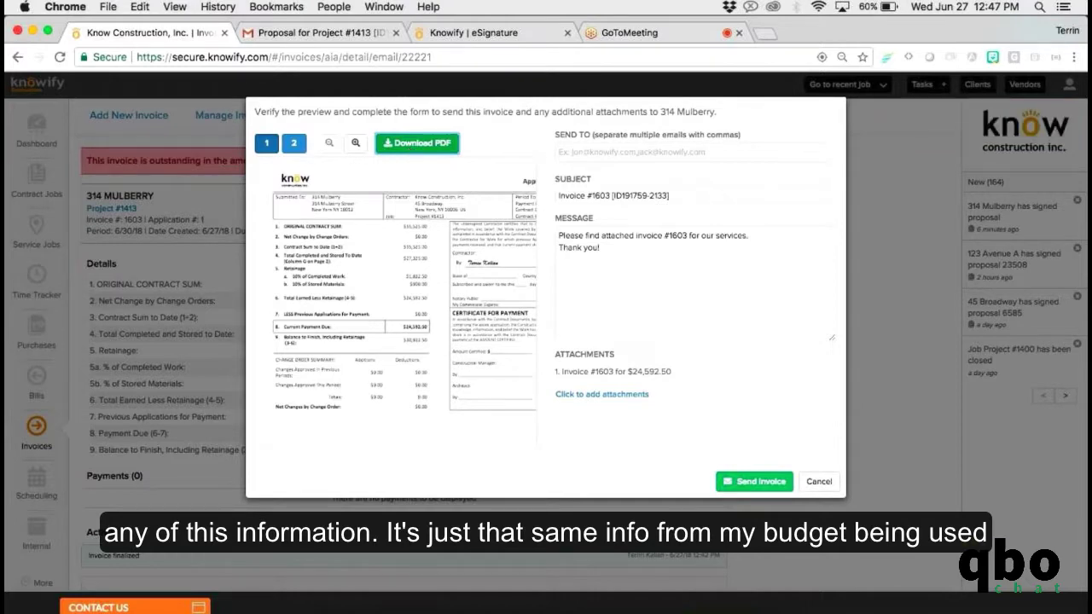
click(417, 143)
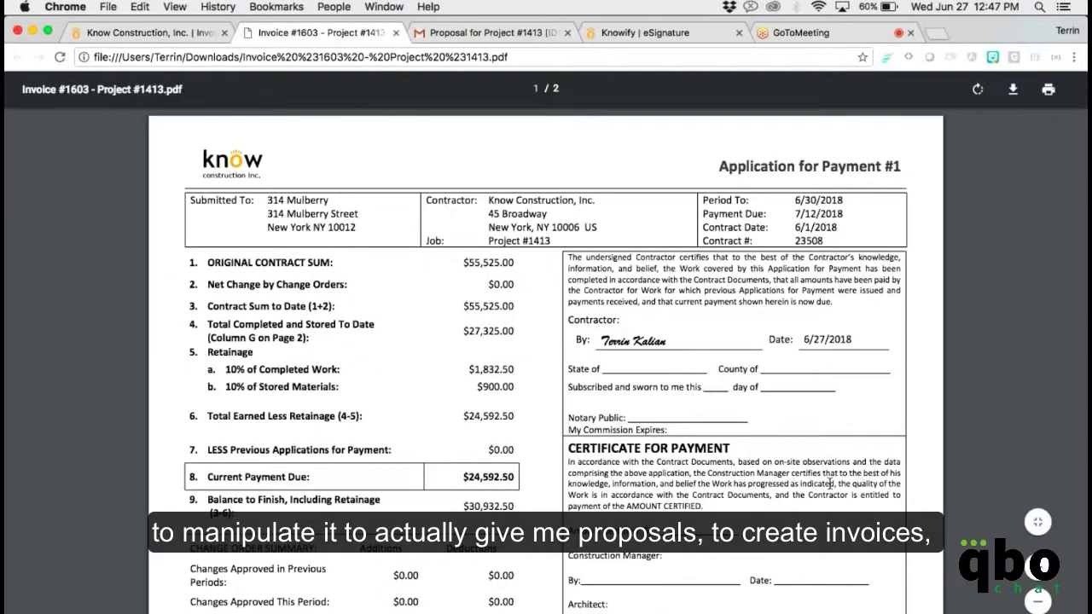
scroll(904, 326, down, 1)
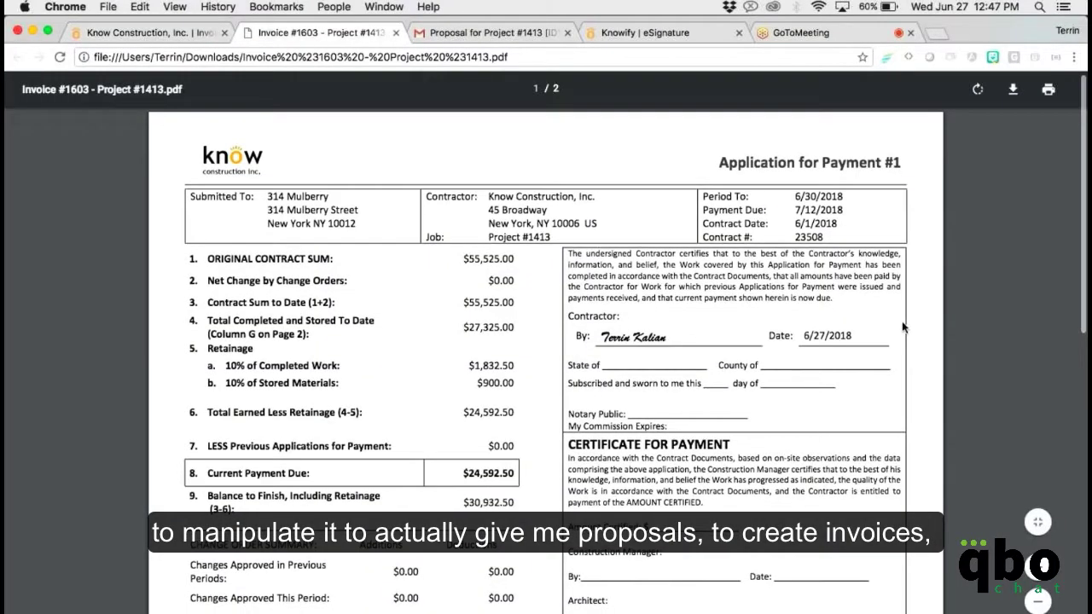
scroll(904, 327, down, 3)
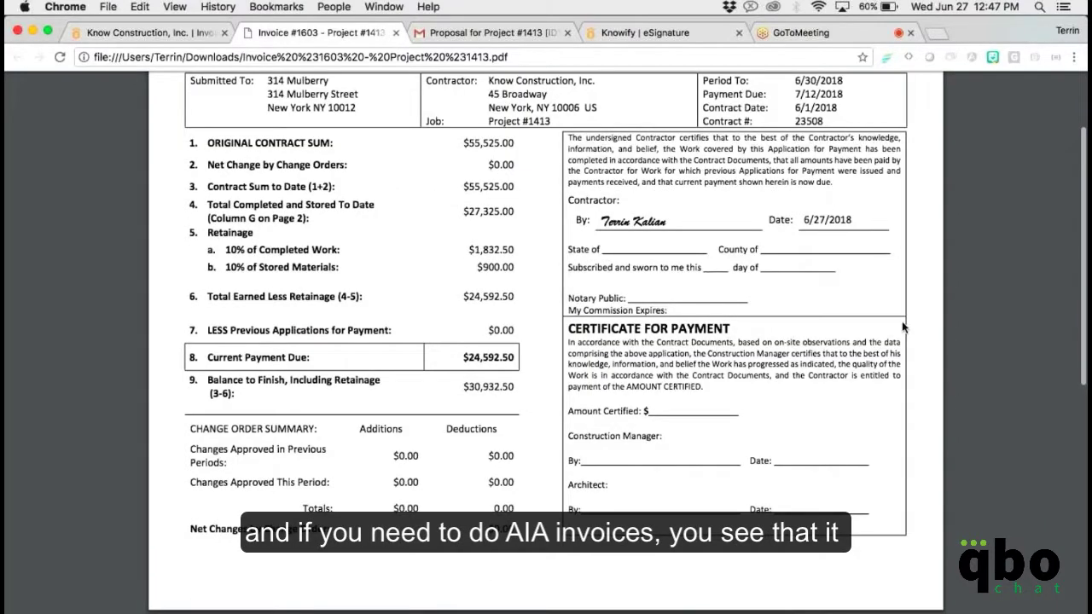
scroll(902, 328, down, 7)
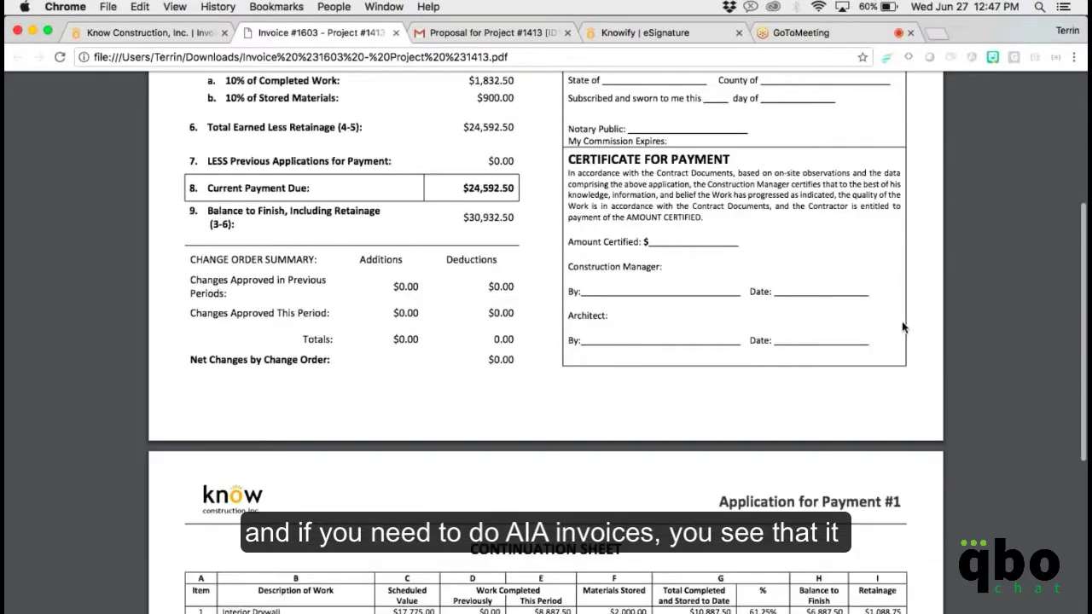
scroll(903, 328, down, 1)
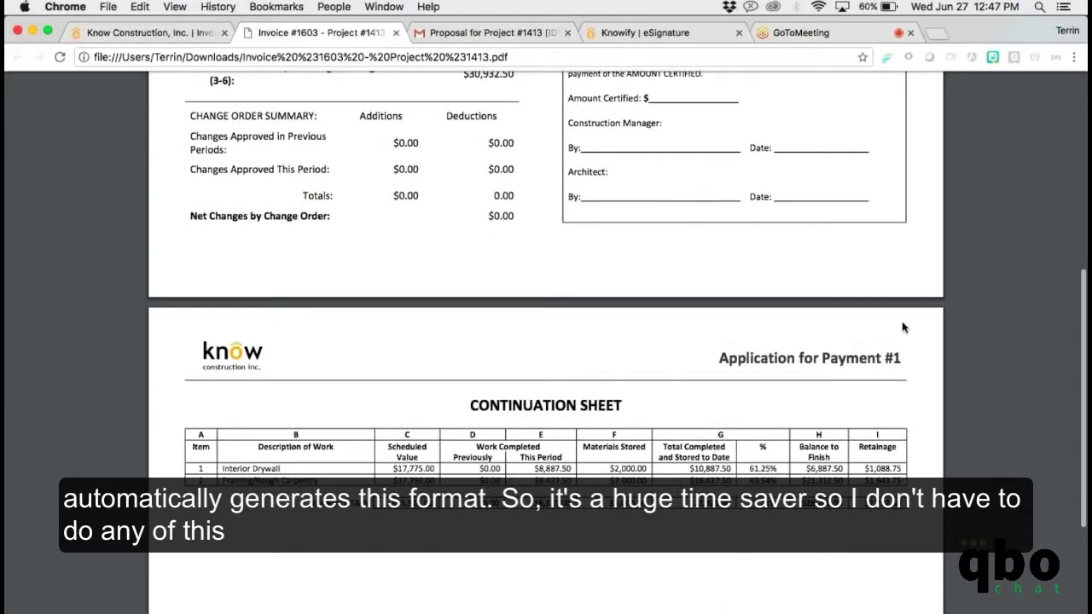
scroll(904, 328, down, 3)
scroll(902, 321, down, 1)
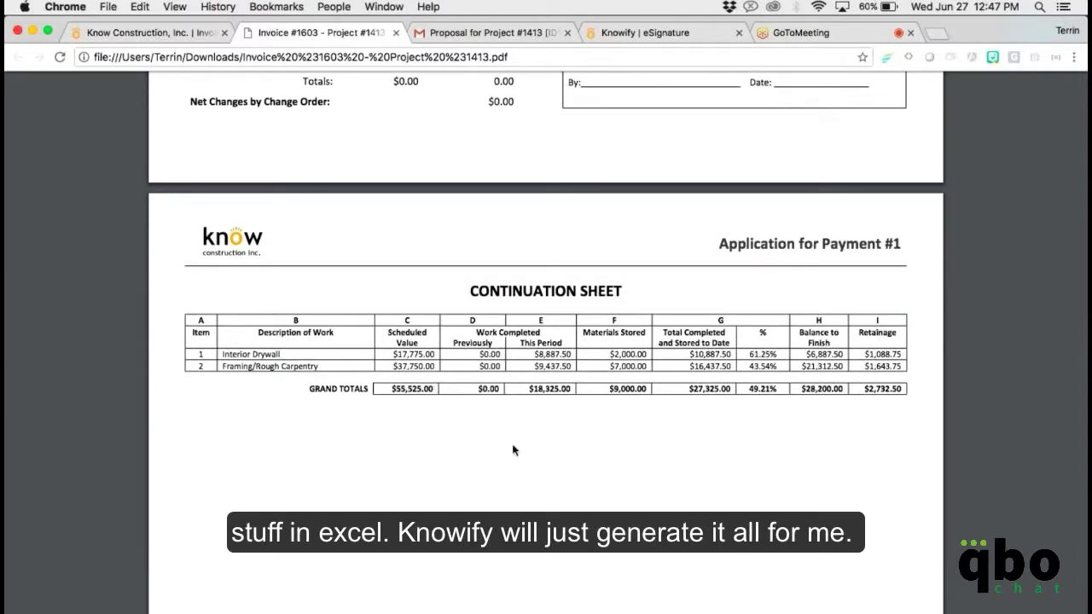
scroll(513, 450, up, 2)
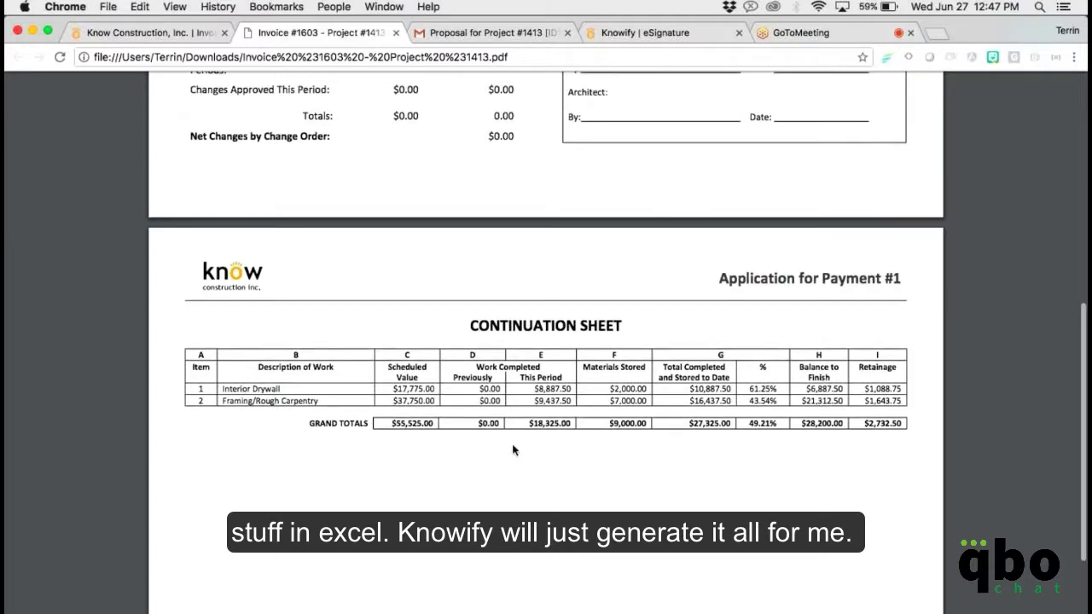
scroll(422, 304, up, 2)
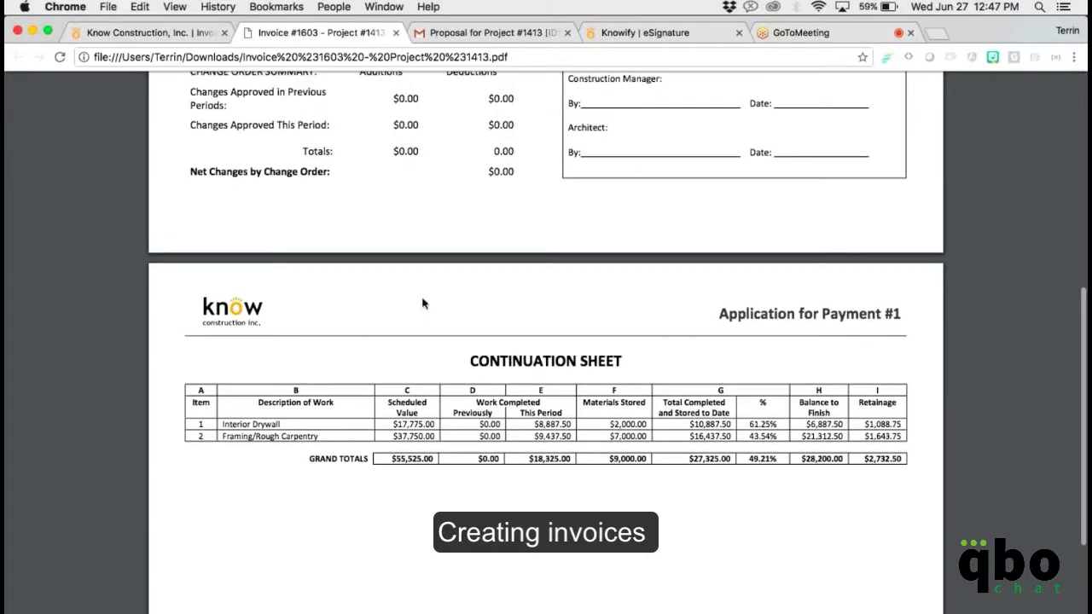
Skip emailing invoice #1603, record its $24,592.50 payment, and open Project #1413.
click(193, 34)
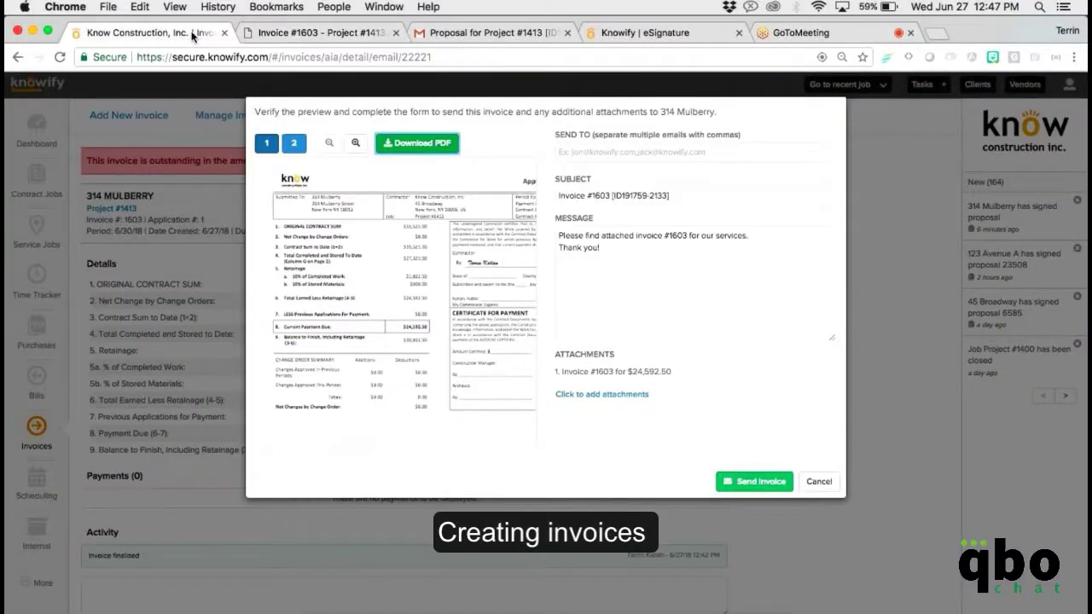
click(820, 481)
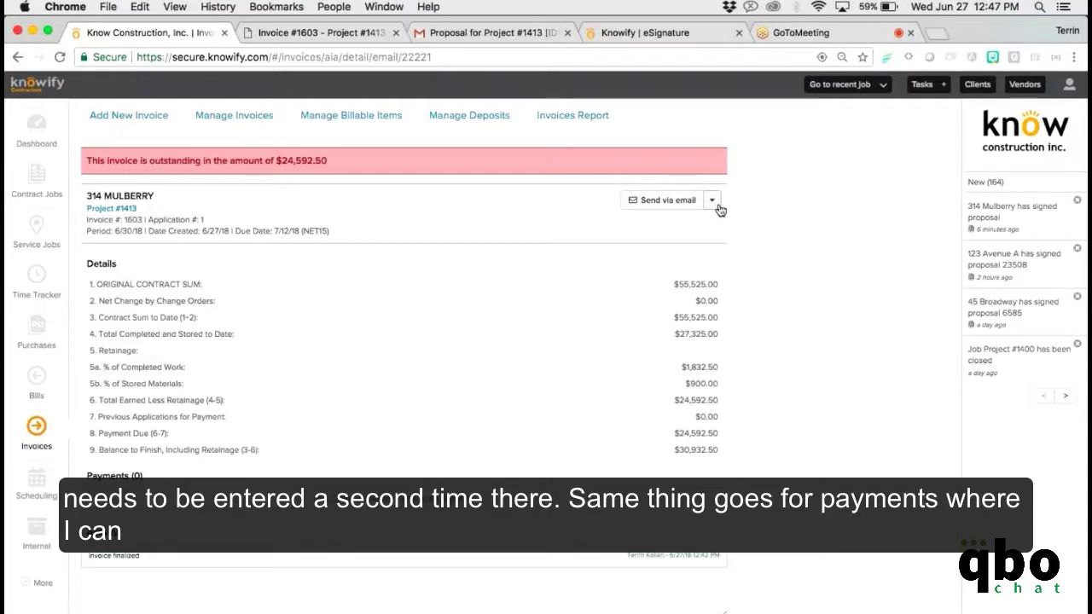
click(714, 201)
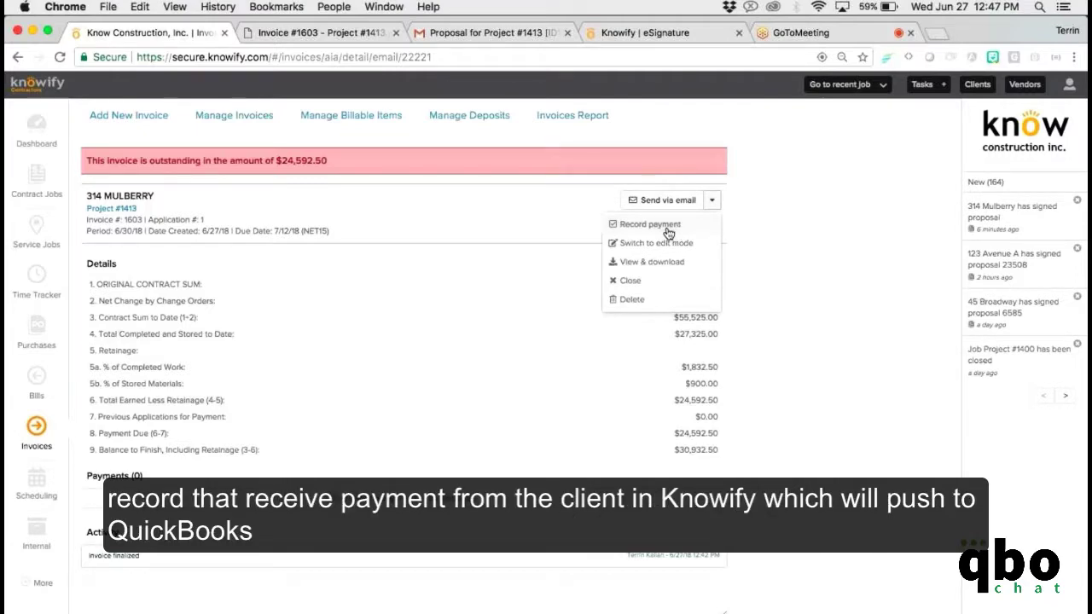
click(650, 224)
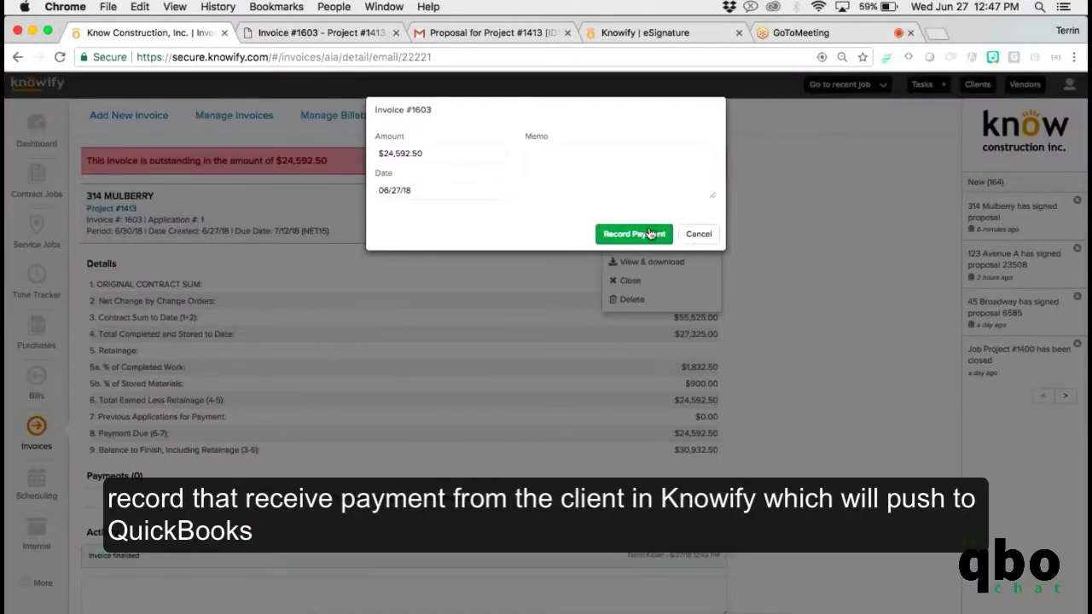
click(650, 234)
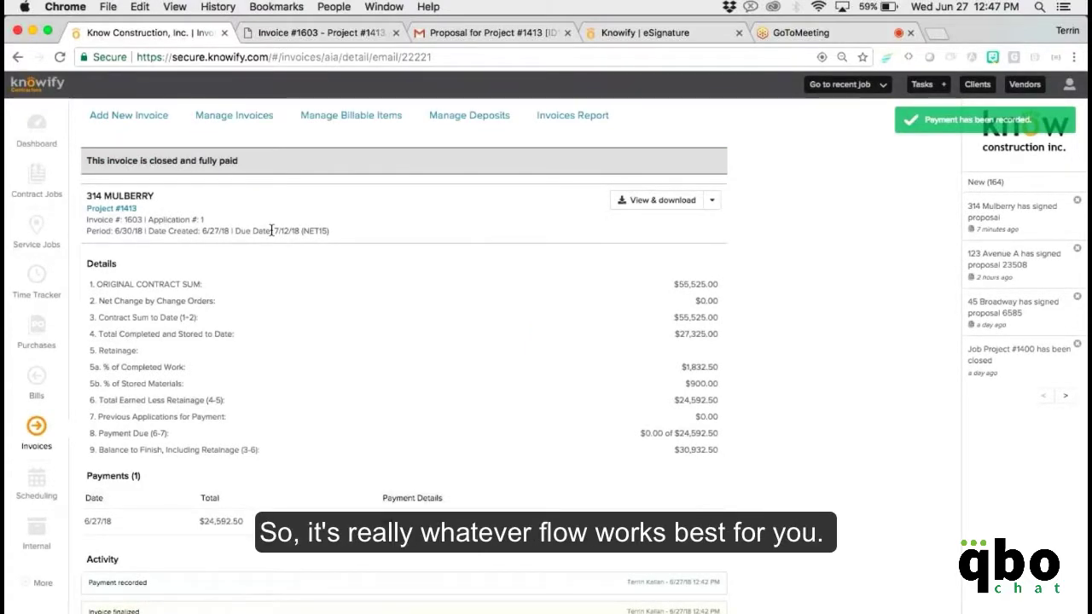
click(132, 209)
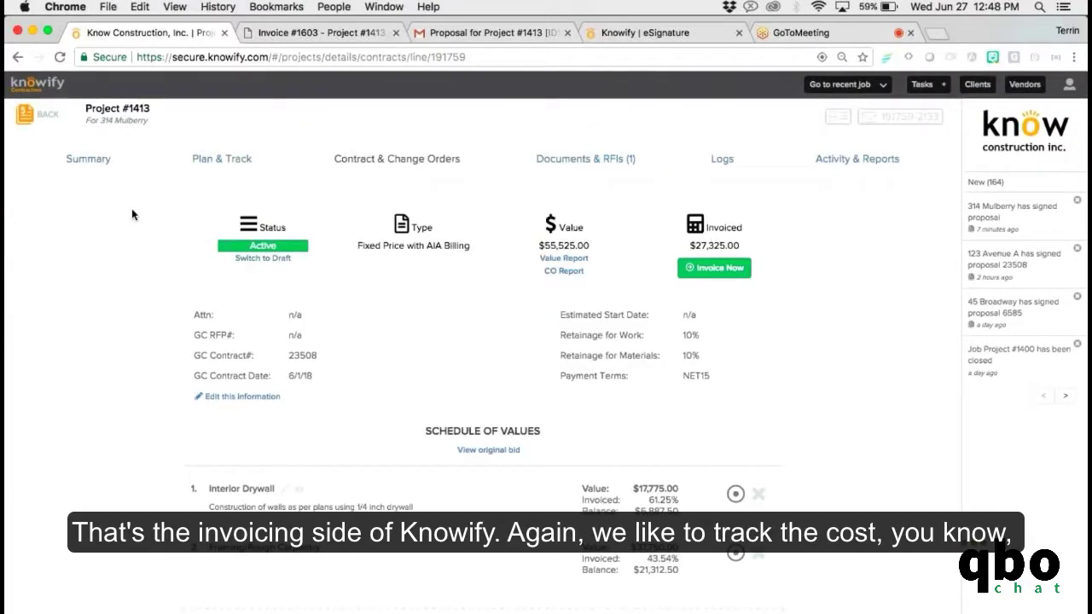
Select the Interior Drywall drywall sheets and lumber from Plan & Track for ordering.
click(213, 172)
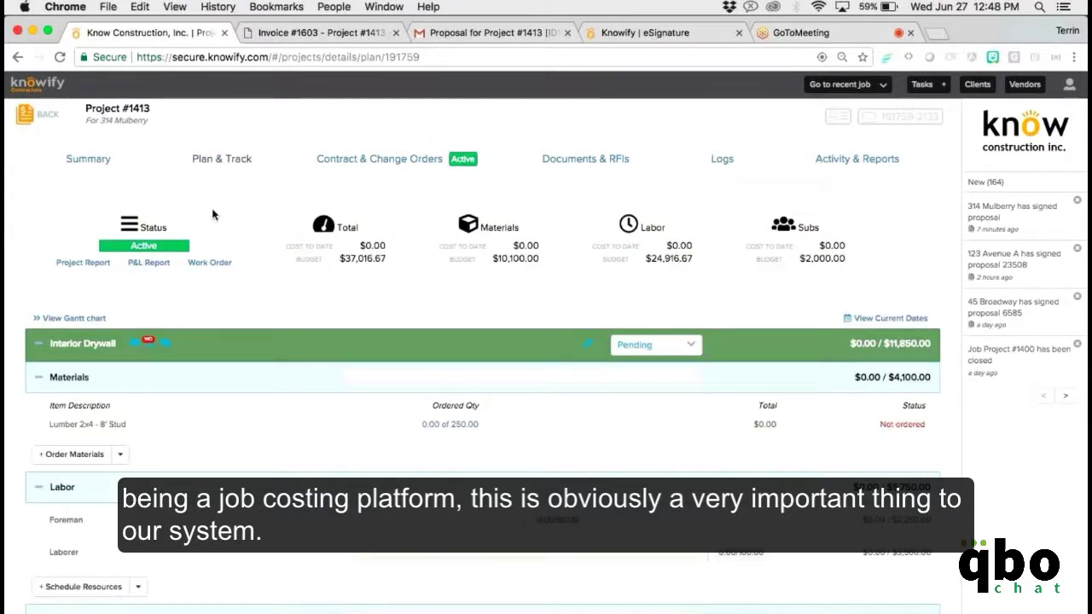
scroll(212, 218, down, 1)
scroll(213, 223, down, 3)
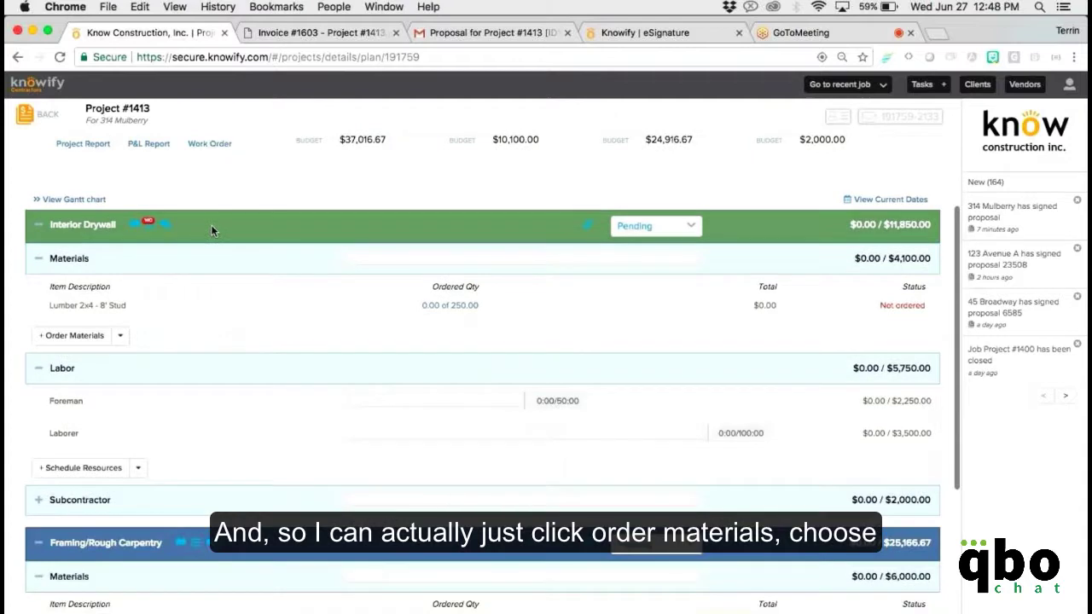
scroll(212, 230, down, 3)
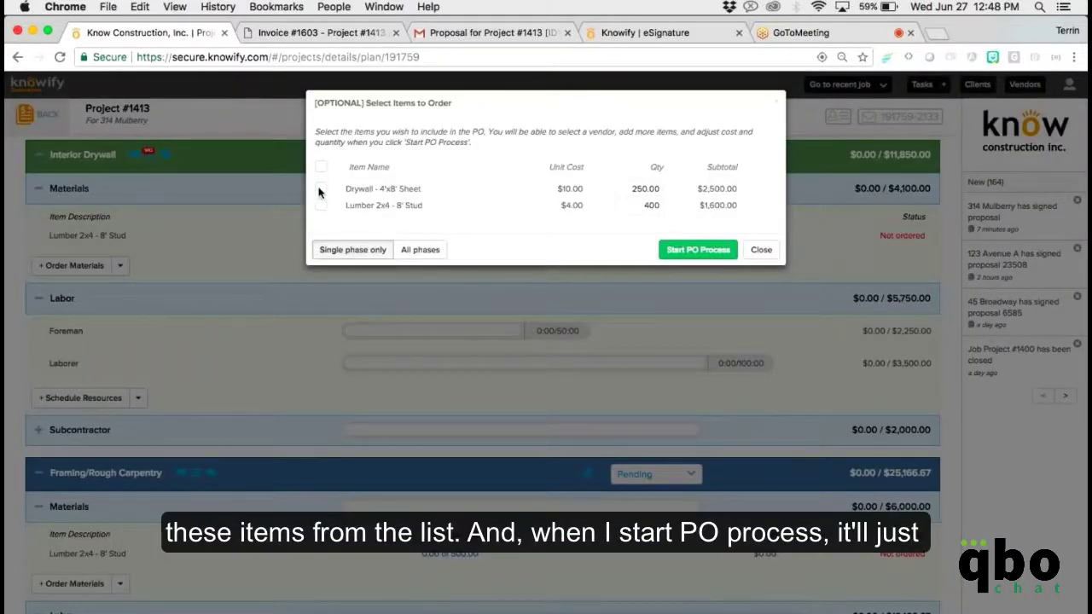
click(320, 189)
click(321, 204)
click(695, 251)
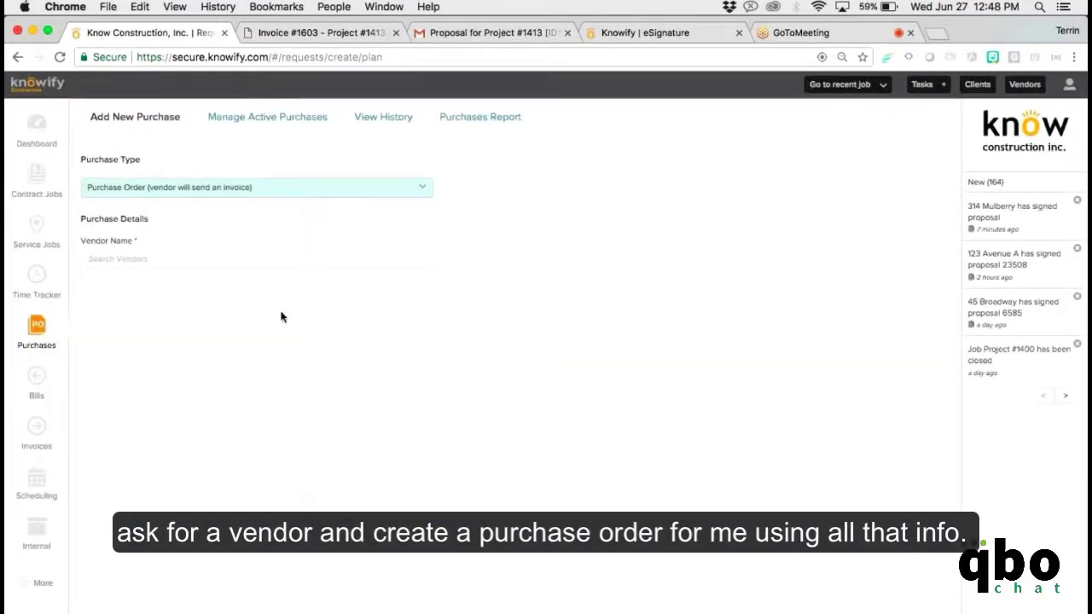
Issue PO 1548 for $4,100.00 to ABC Supply Corp. and close its print/email options.
click(239, 261)
text(abc)
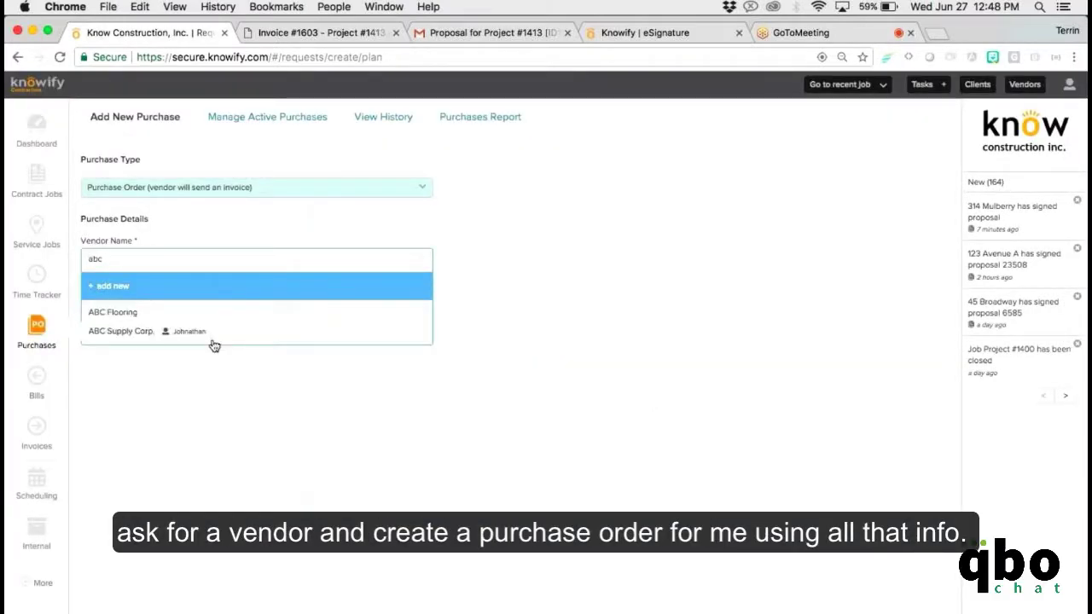
click(212, 341)
scroll(260, 375, down, 1)
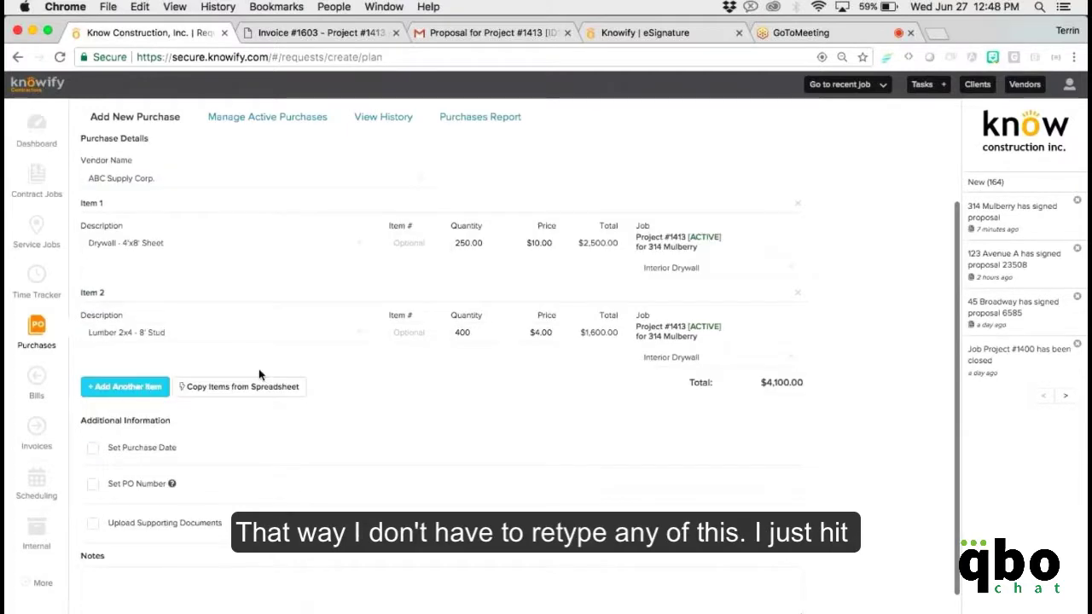
scroll(261, 375, down, 1)
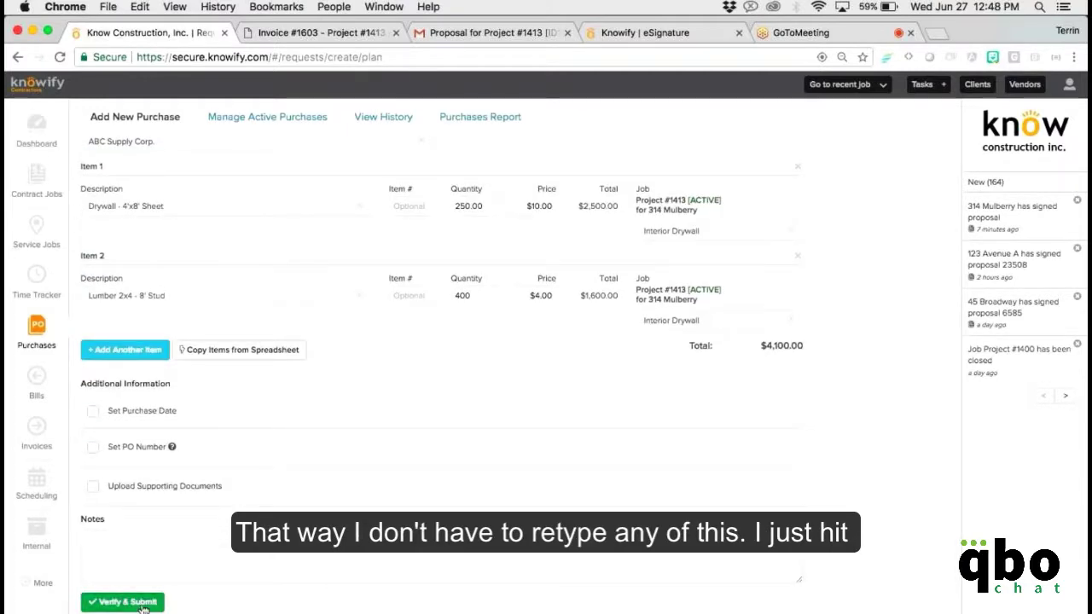
click(127, 602)
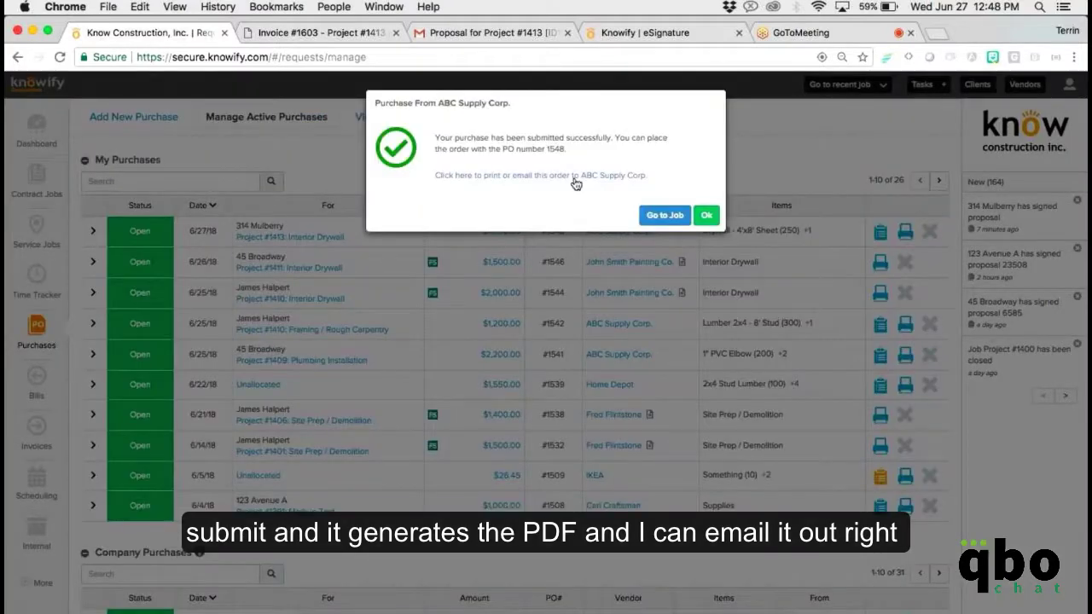
click(574, 176)
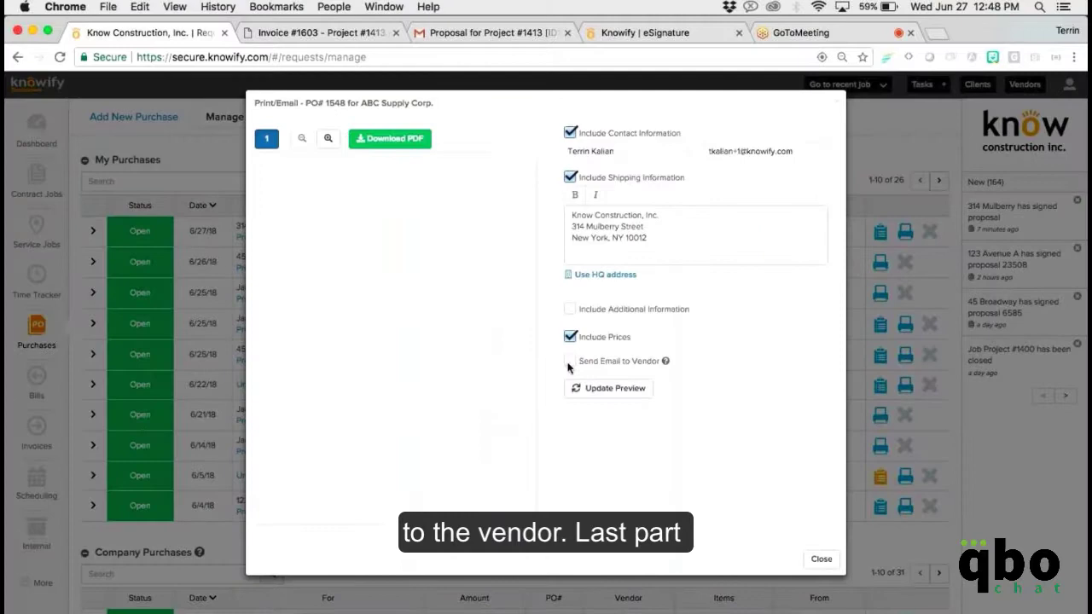
click(570, 361)
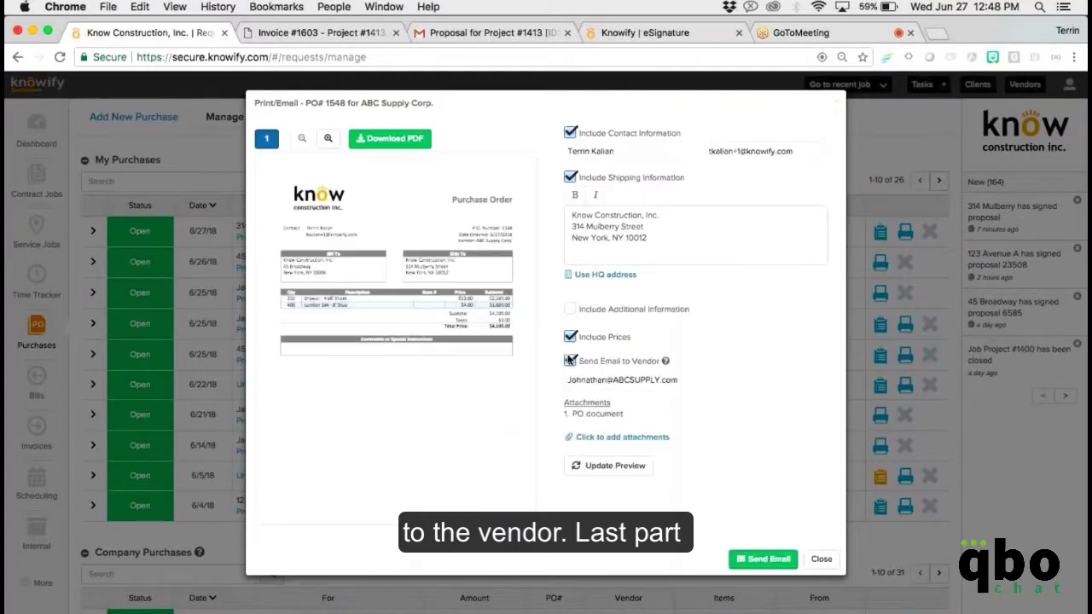
click(821, 560)
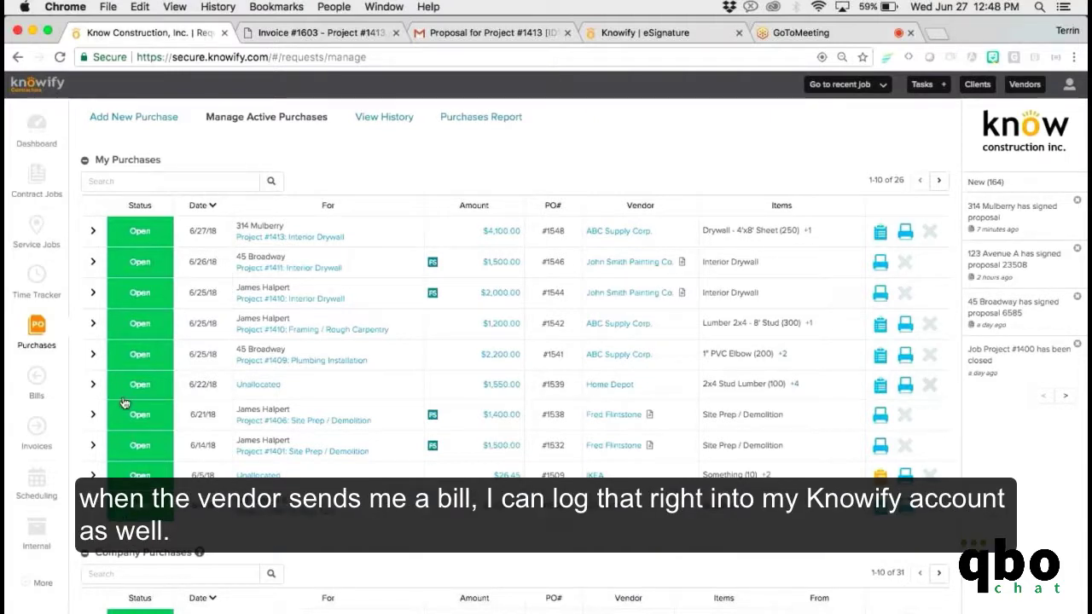
Start a new vendor bill from ABC Supply Corp.
click(34, 401)
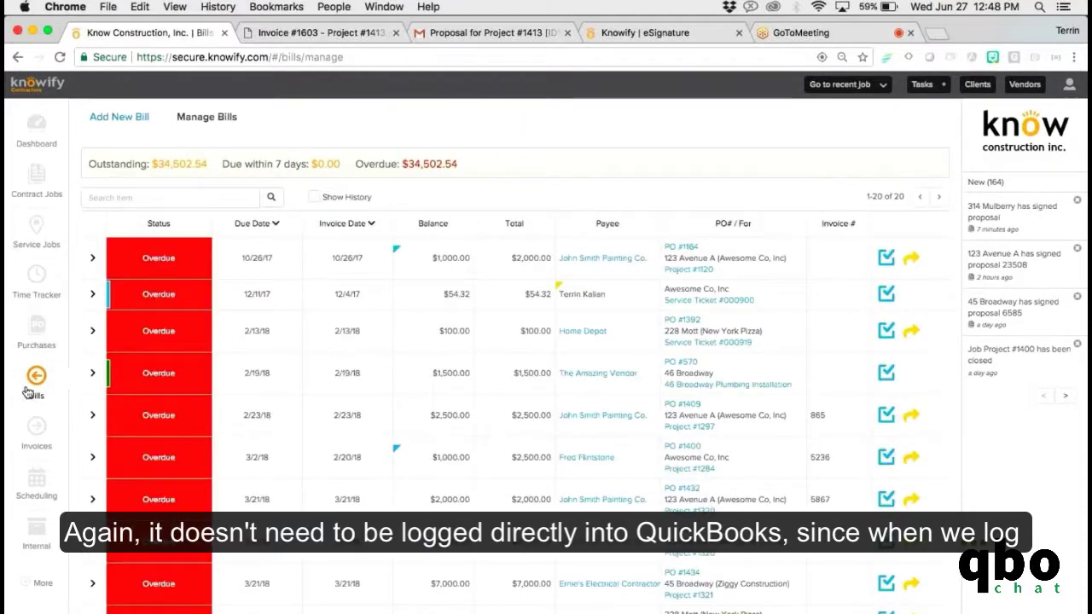
click(113, 117)
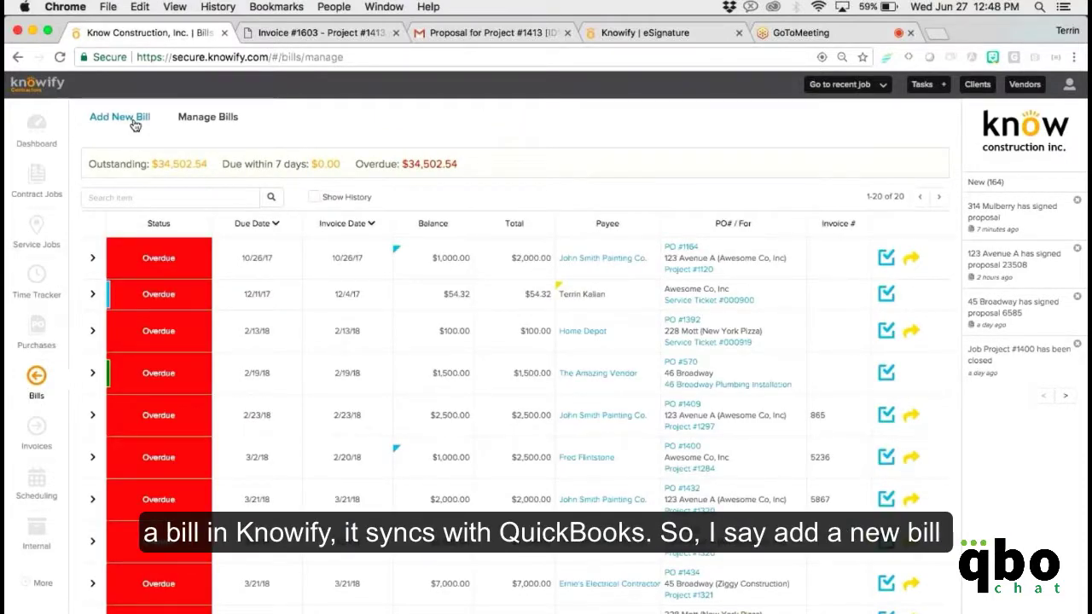
click(171, 221)
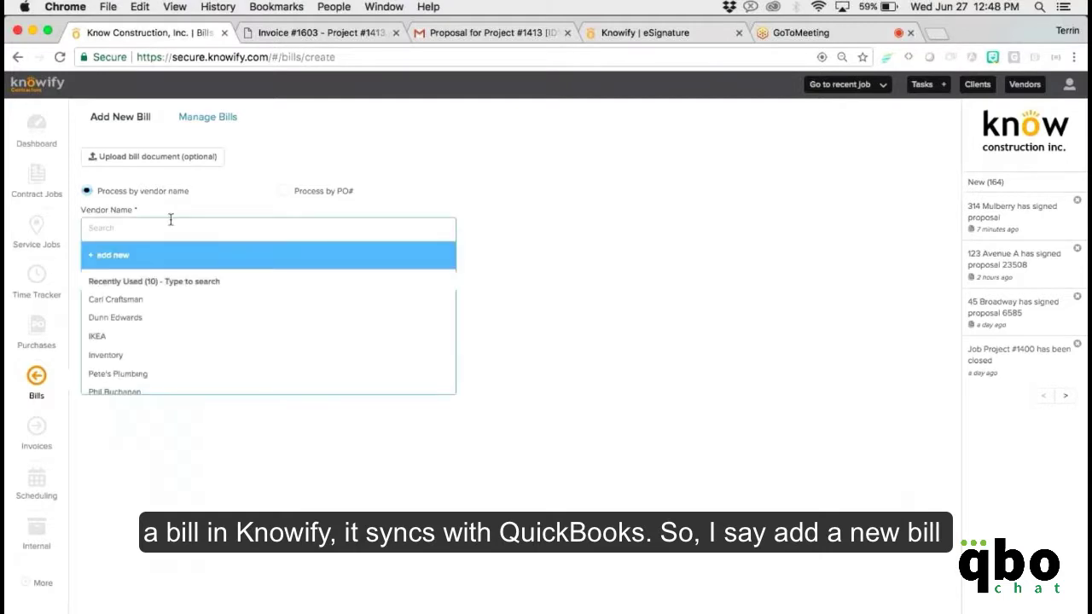
text(abc)
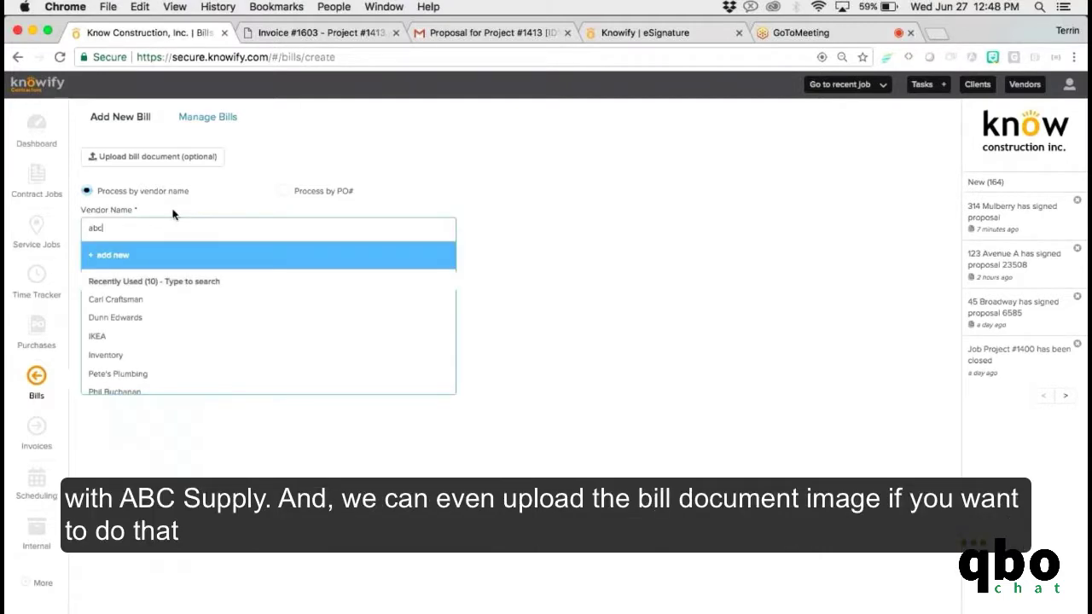
click(146, 301)
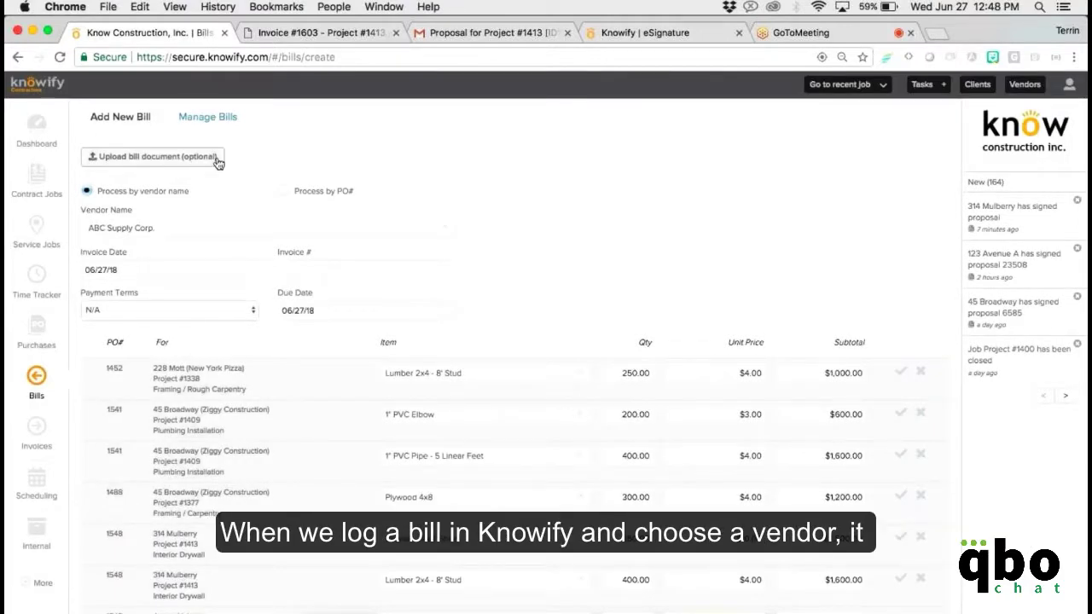
Include both PO 1548 lines, drywall and lumber, and submit the $4,100.00 bill.
scroll(230, 179, down, 2)
scroll(245, 200, down, 1)
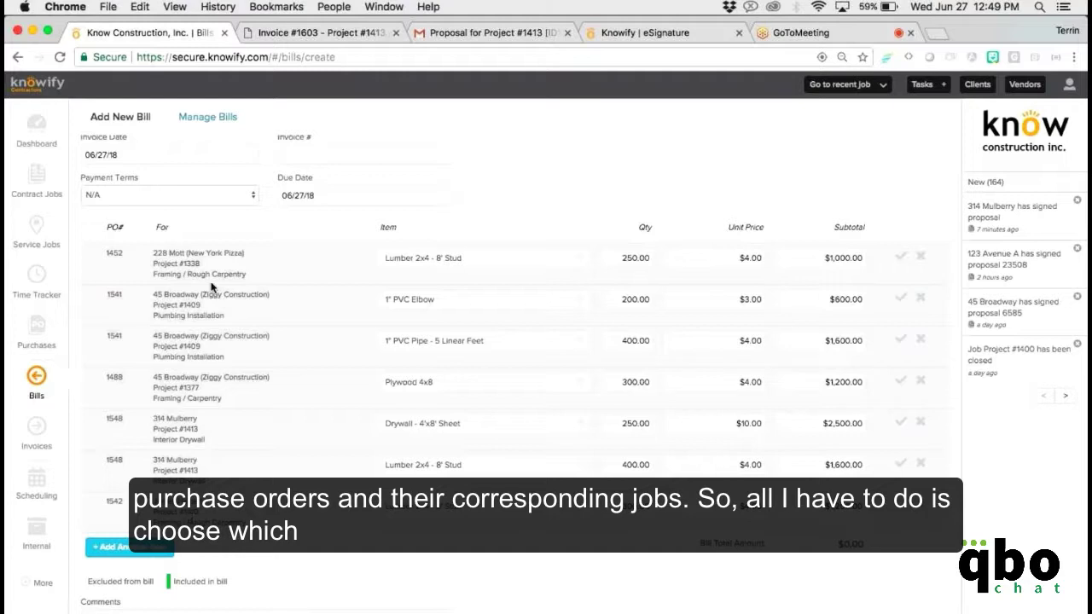
click(904, 459)
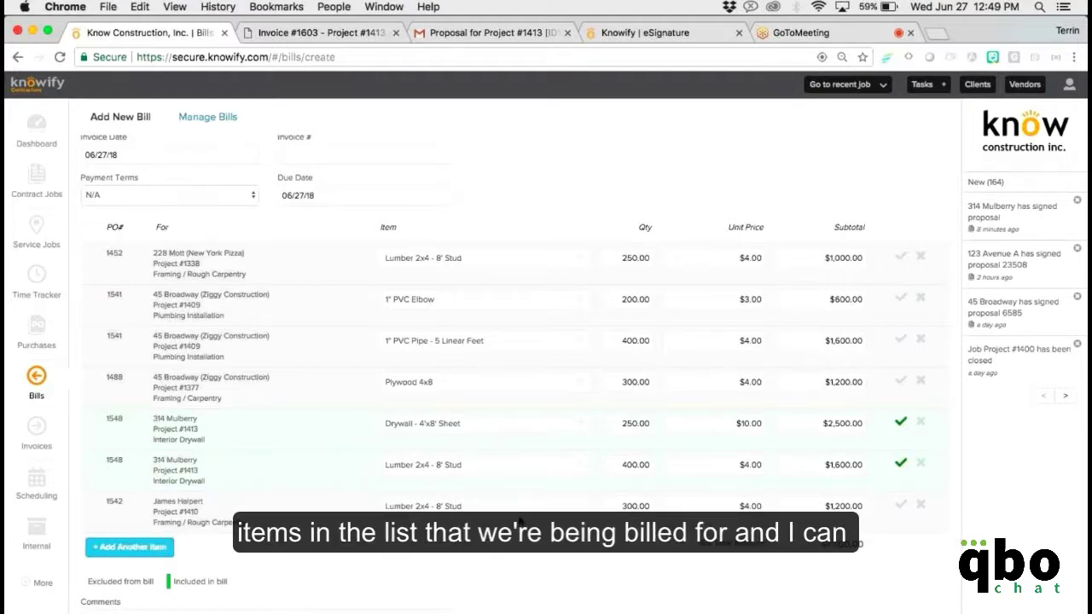
scroll(519, 521, down, 3)
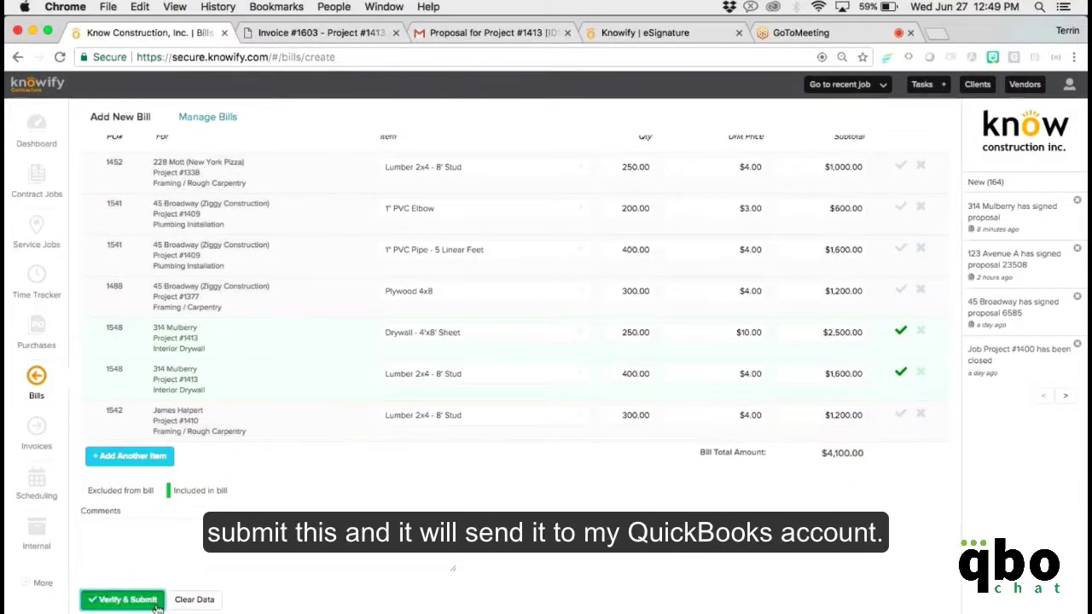
click(157, 604)
click(652, 263)
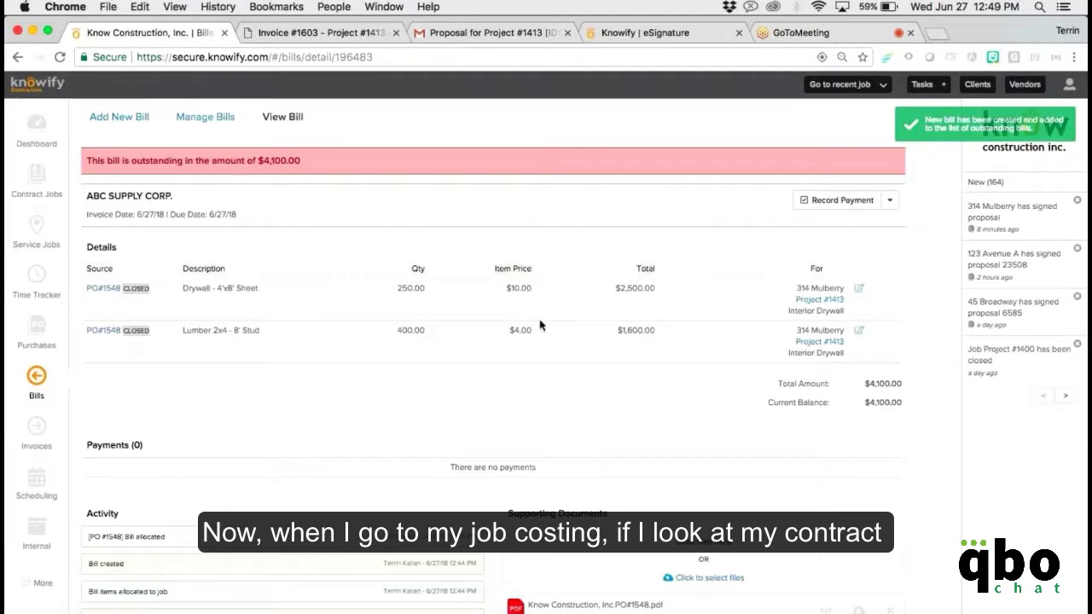
Check Project #1413's $27,325.00 revenue and $4,100.00 cost breakdowns, then open its contract.
click(51, 190)
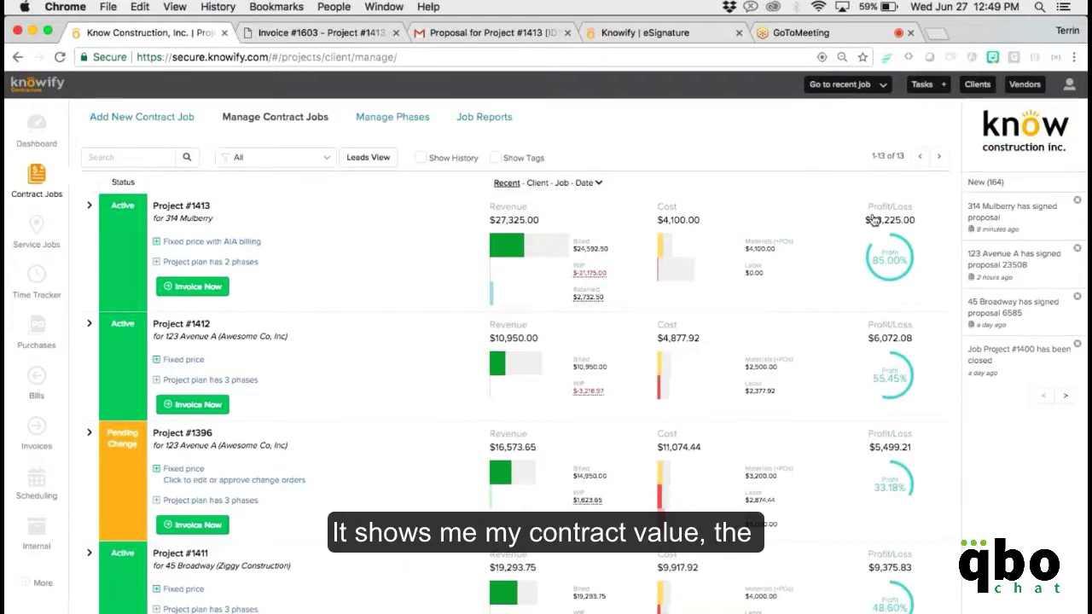
click(507, 247)
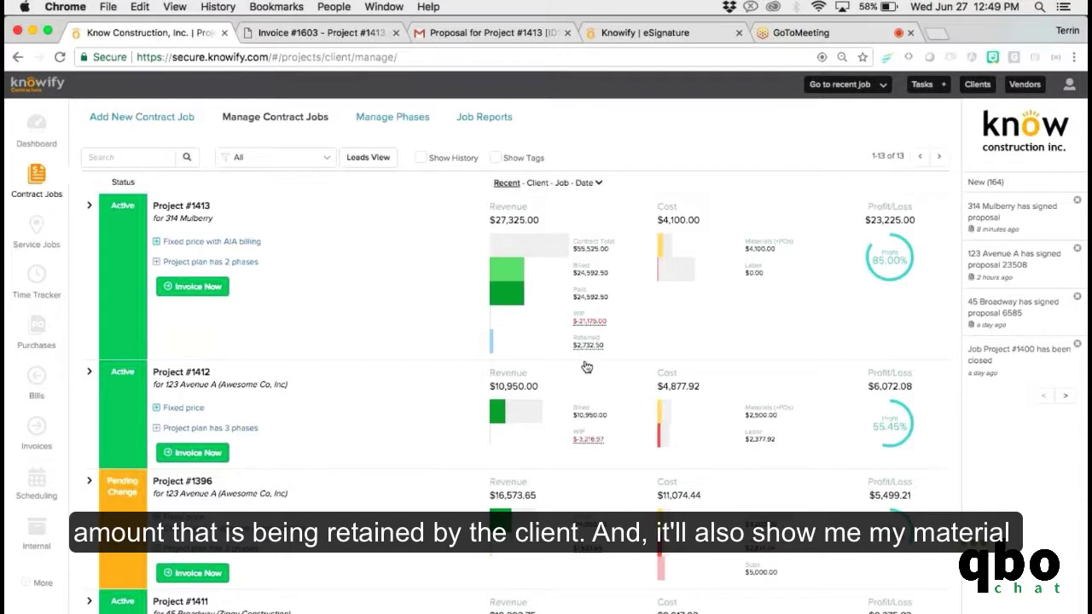
click(667, 250)
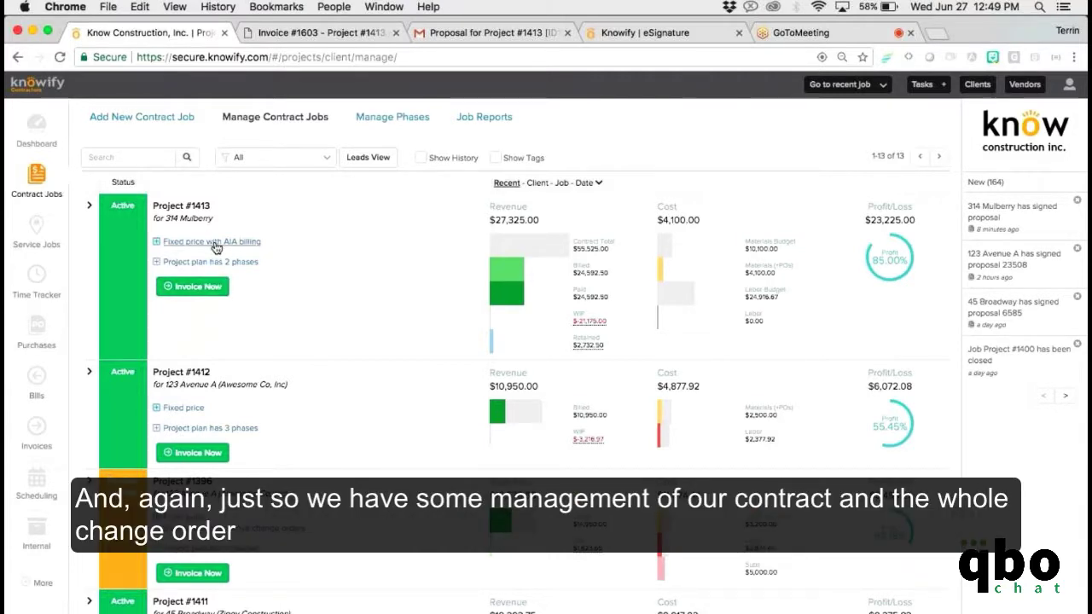
click(216, 245)
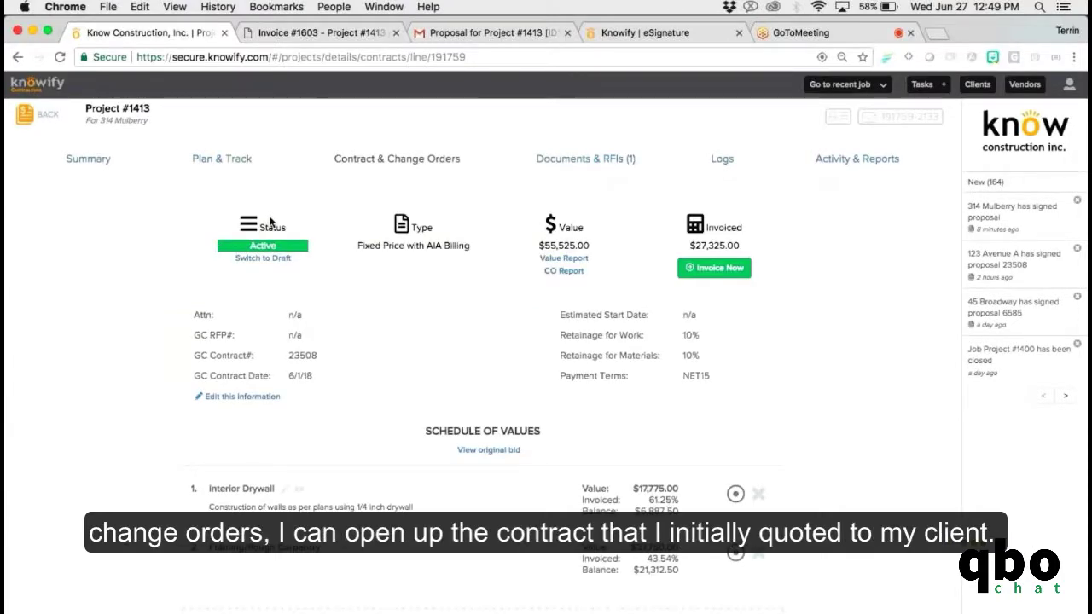
Add change order item 'Additional Supplies Needed' with an initial price of 200.
scroll(294, 215, down, 3)
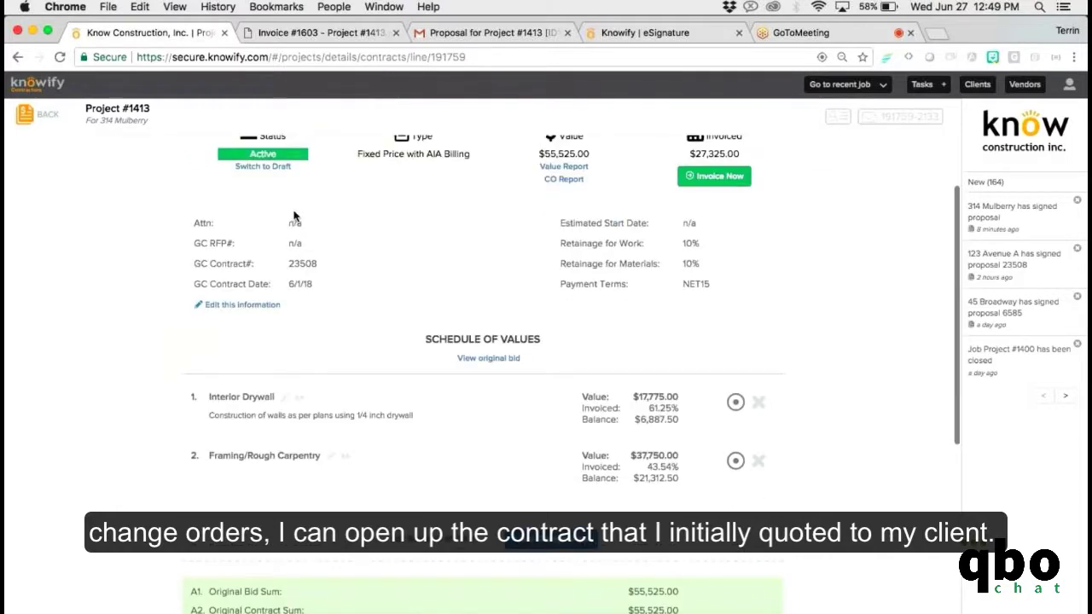
scroll(294, 216, down, 1)
scroll(294, 213, down, 1)
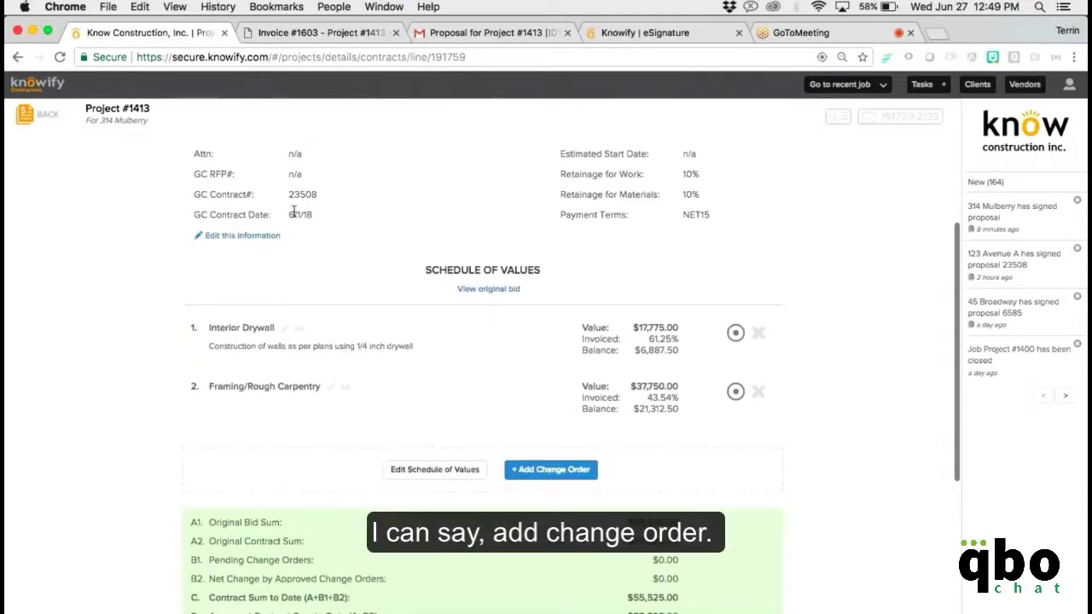
click(562, 468)
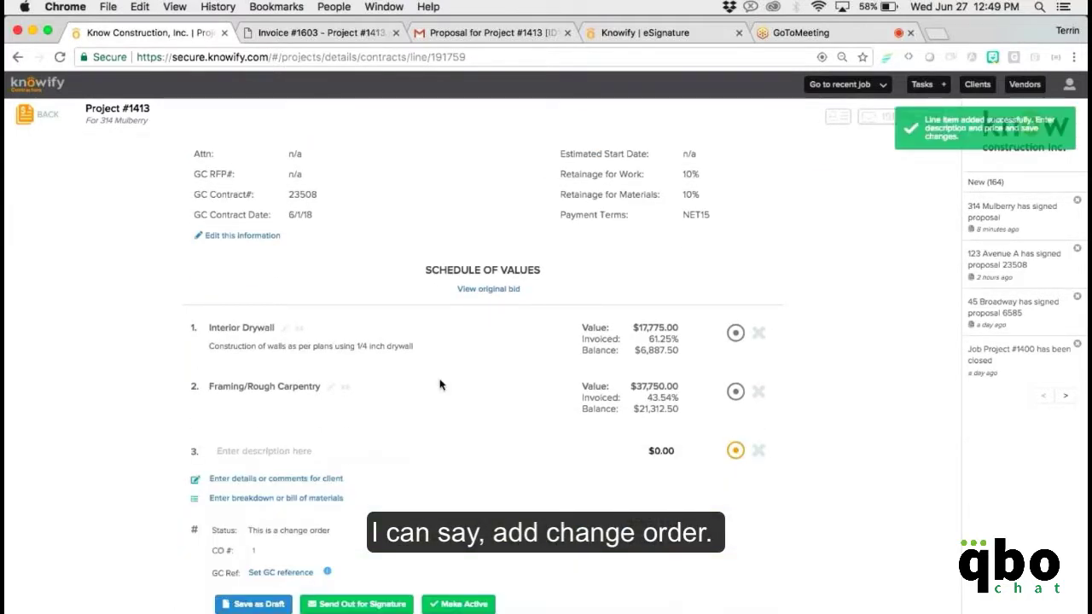
scroll(420, 396, down, 2)
click(422, 381)
text(A)
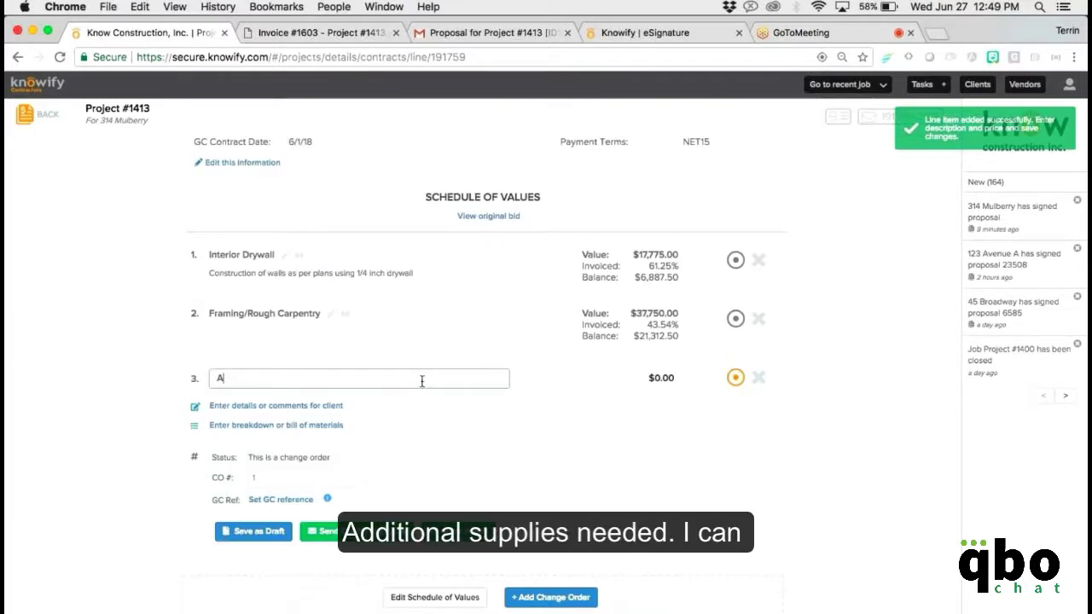
text(dditional Supplie)
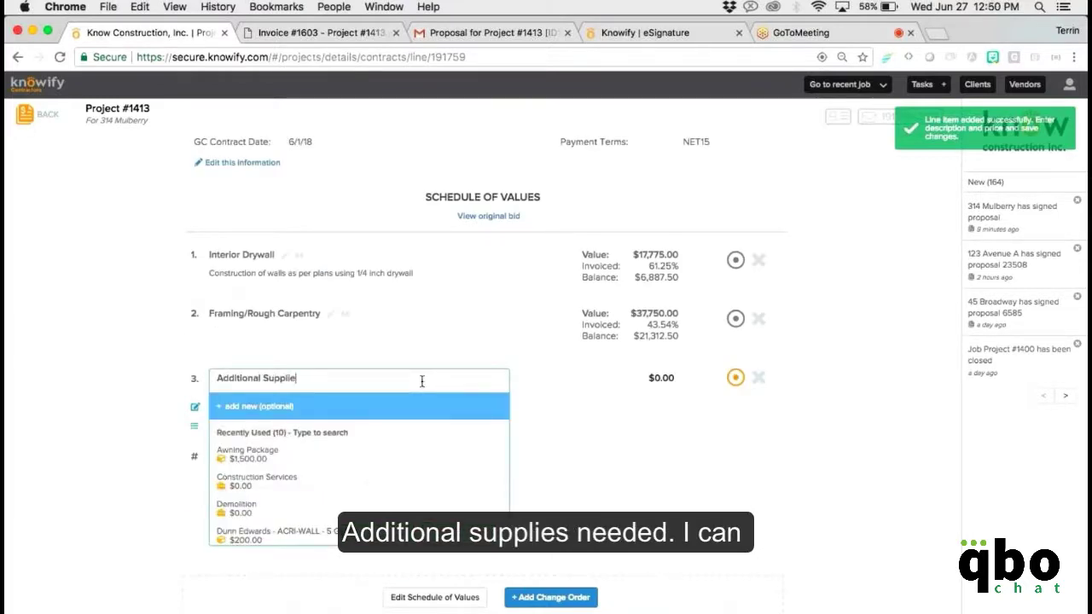
text(s Needed)
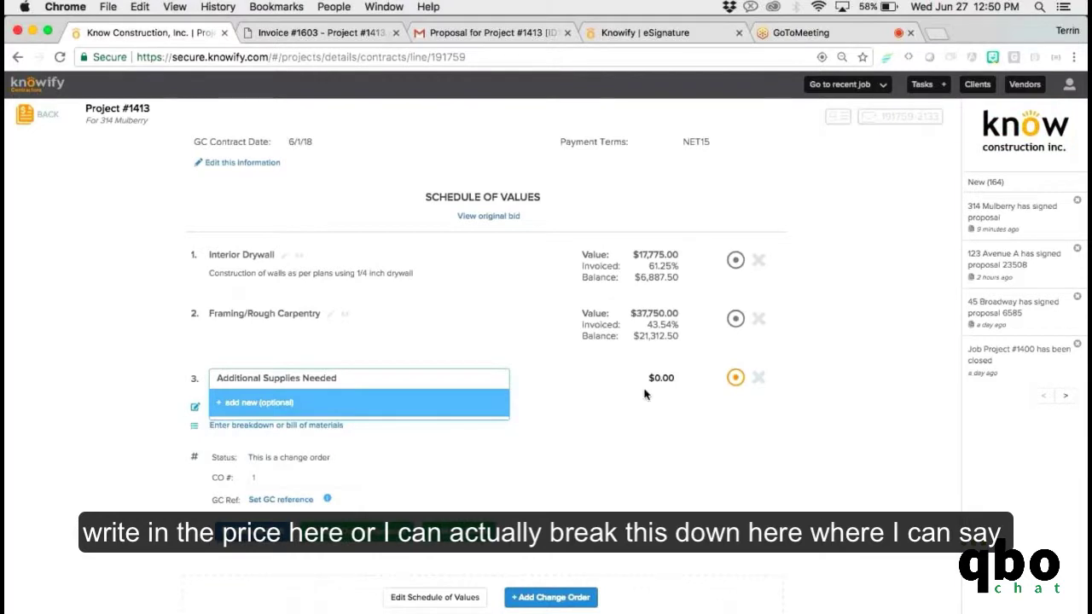
click(643, 378)
text(2000)
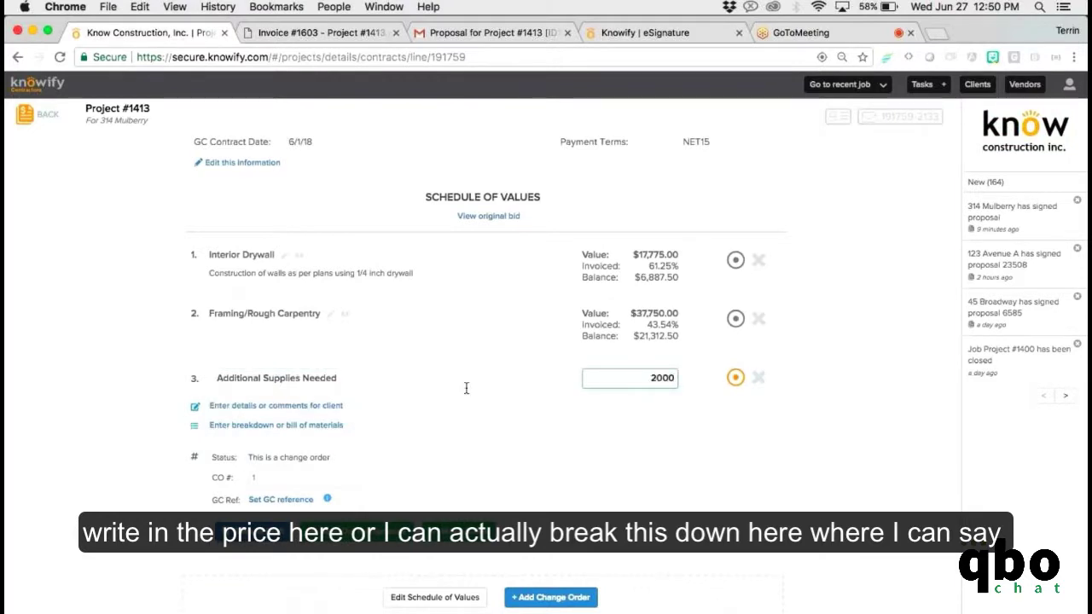
Break the change order down with 300 Lumber 2x4 - 8' Studs.
click(329, 425)
click(337, 462)
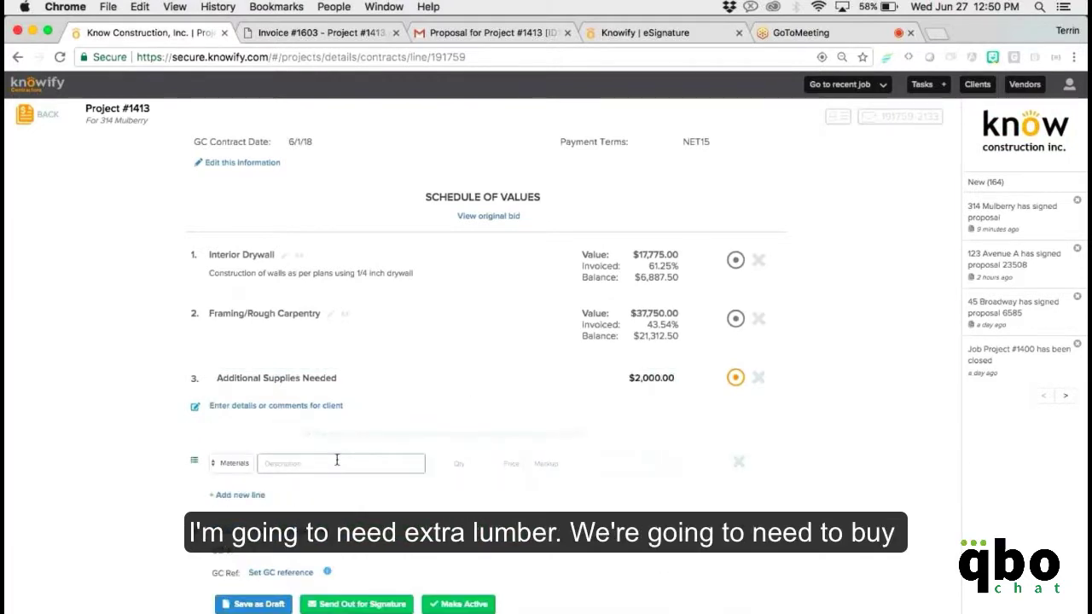
text(lumb)
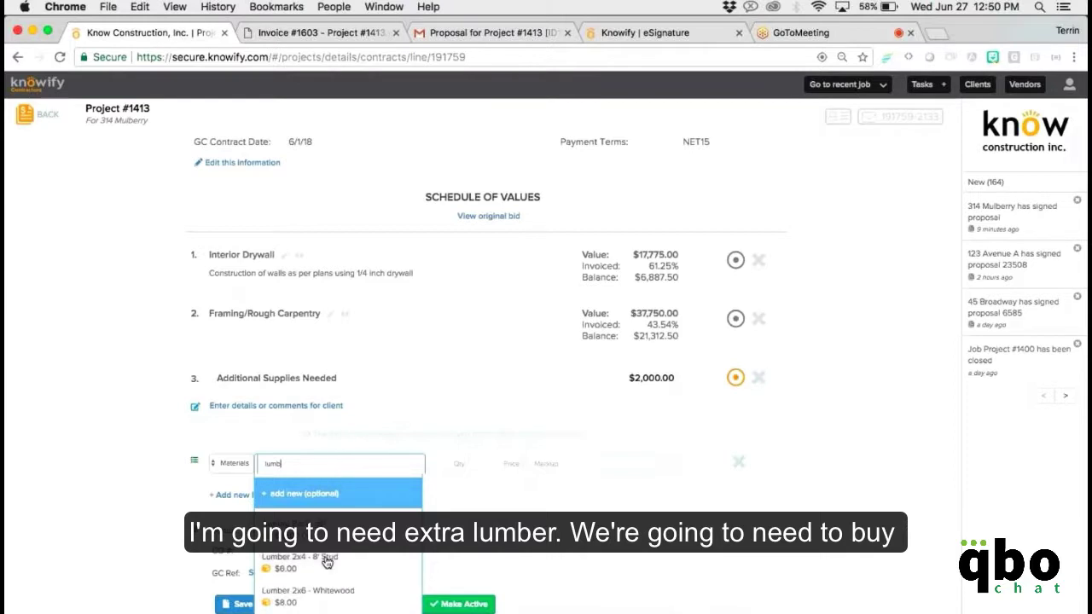
click(327, 561)
click(446, 468)
text(300)
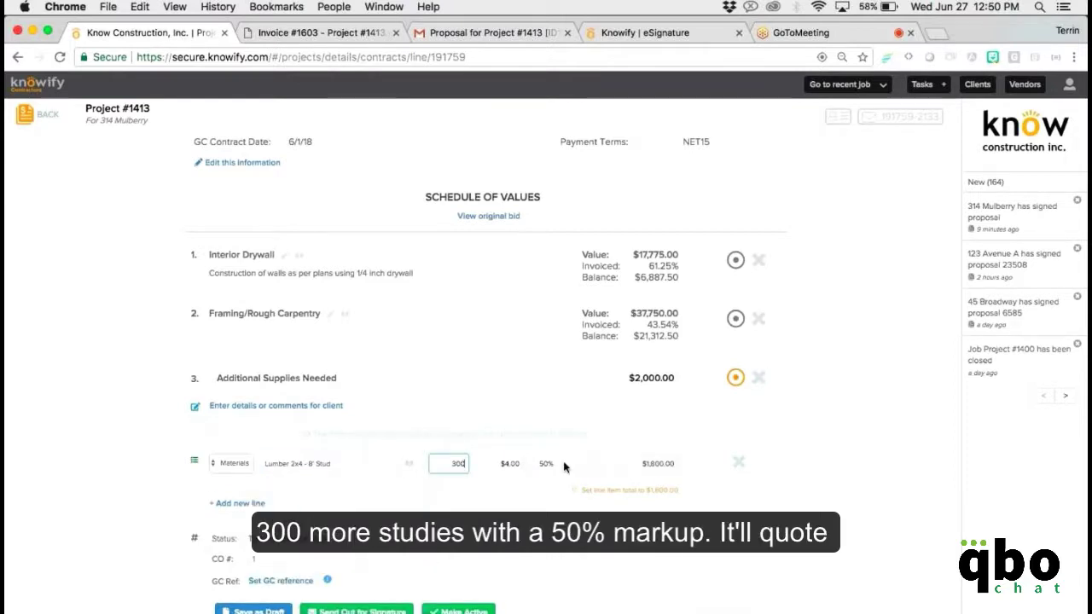
click(664, 544)
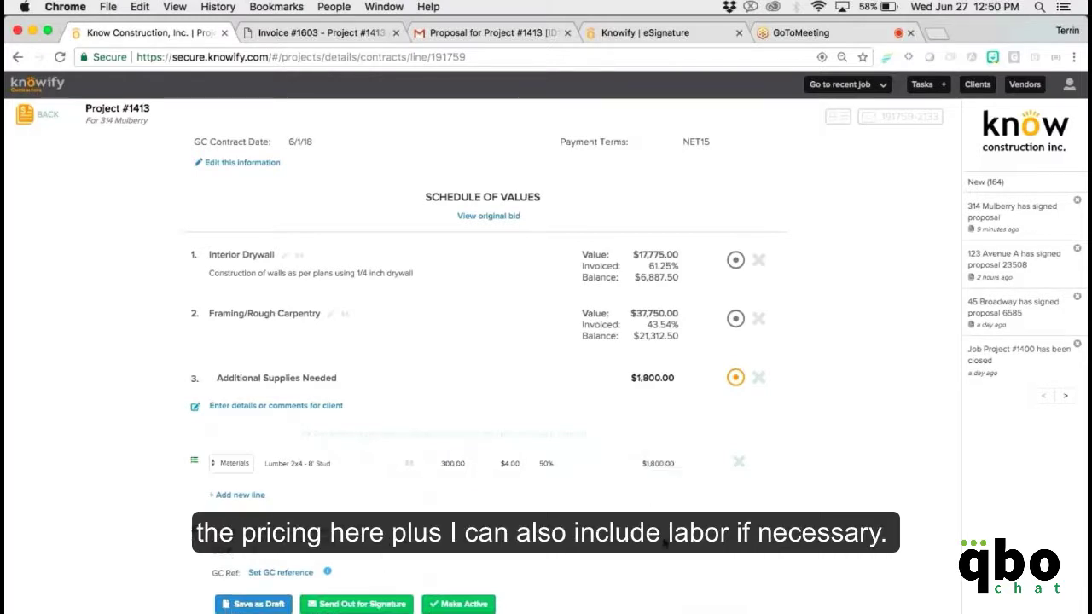
Add a Labor line of 50 Laborer hours, bringing the change order to $4,550.00.
click(245, 502)
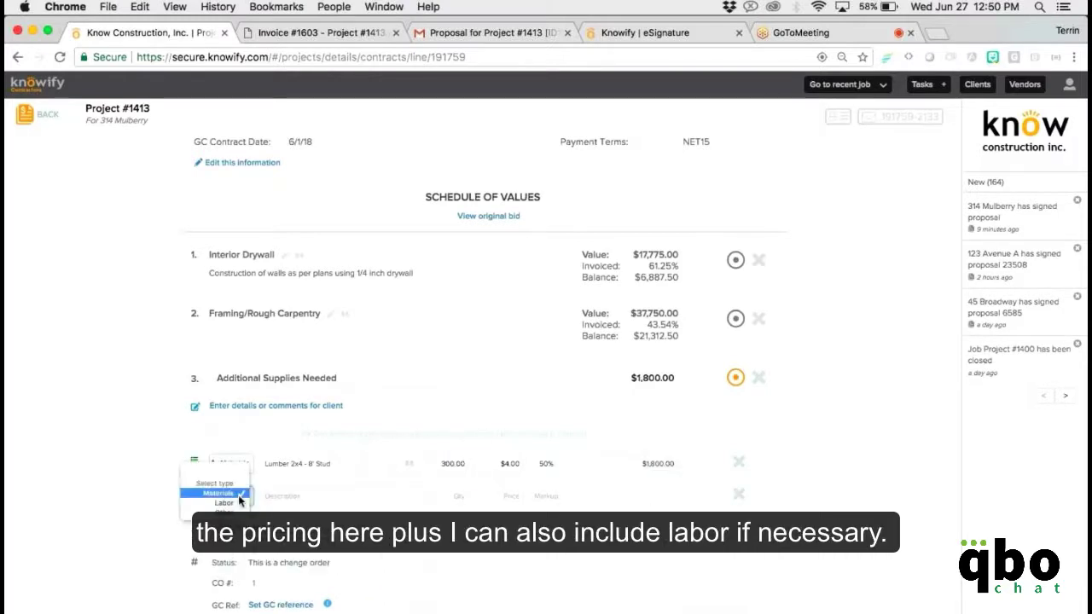
click(238, 496)
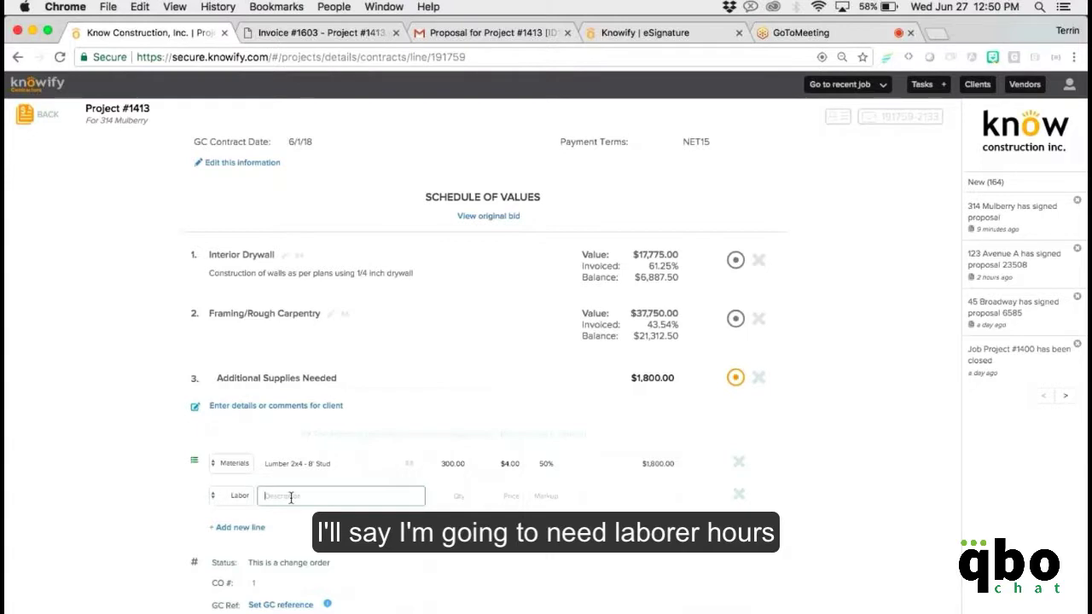
text(laborer)
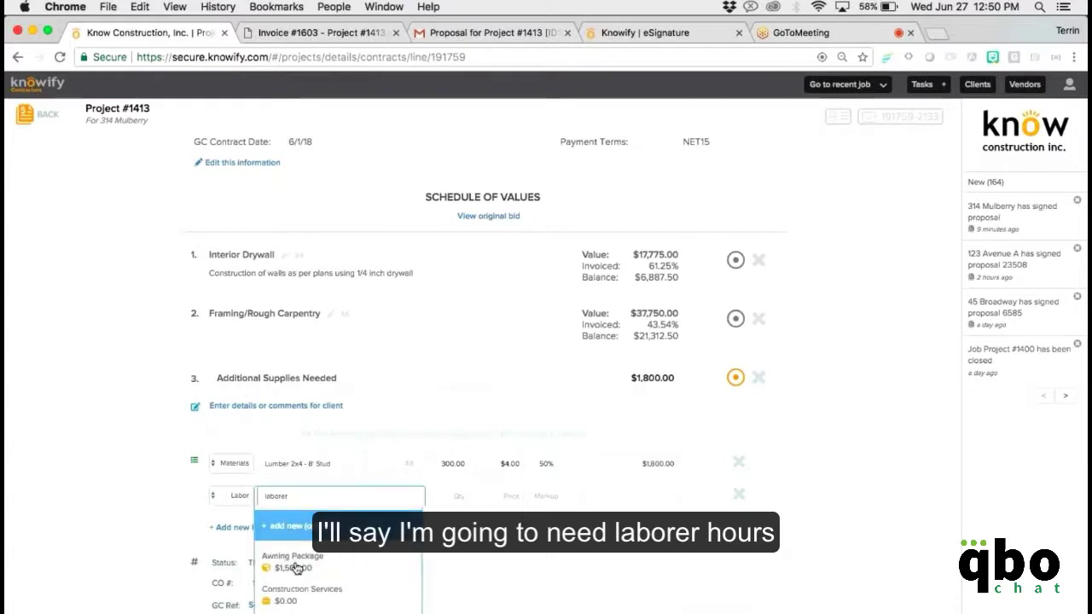
key(Return)
click(468, 499)
text(50)
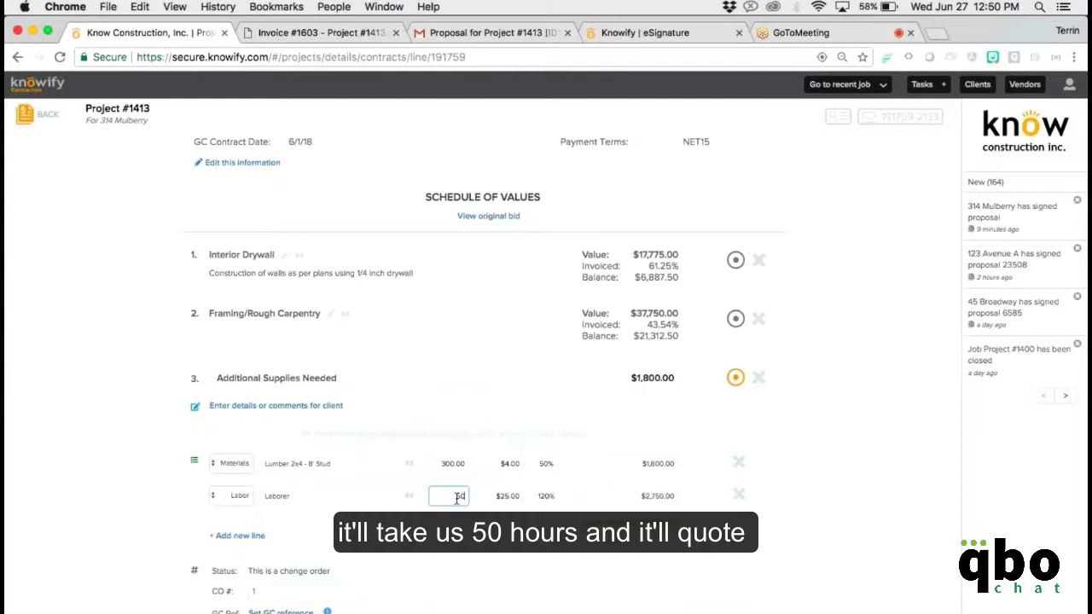
click(631, 555)
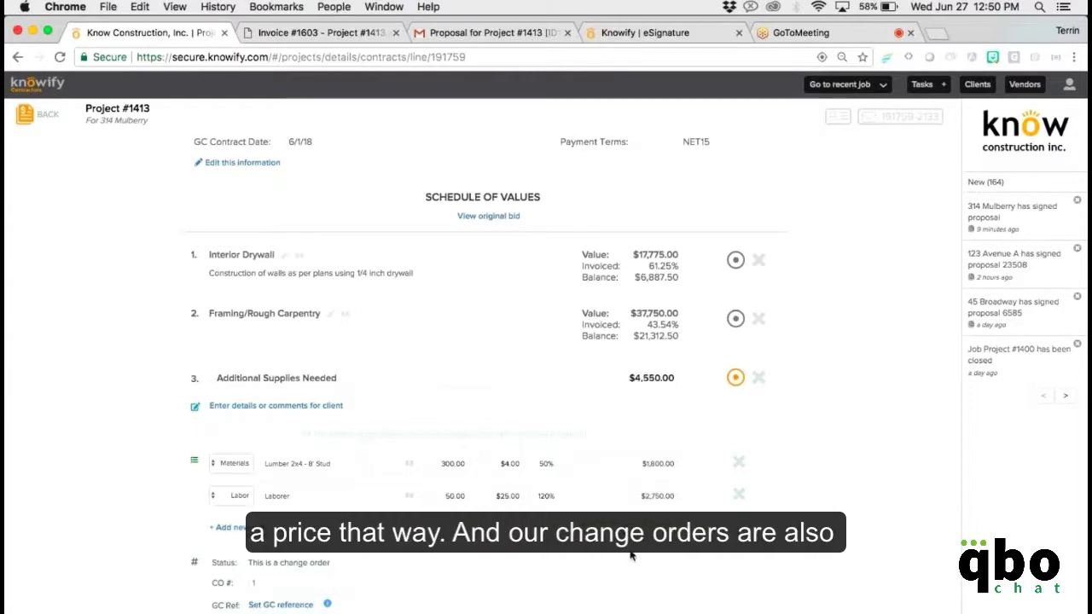
scroll(631, 555, down, 2)
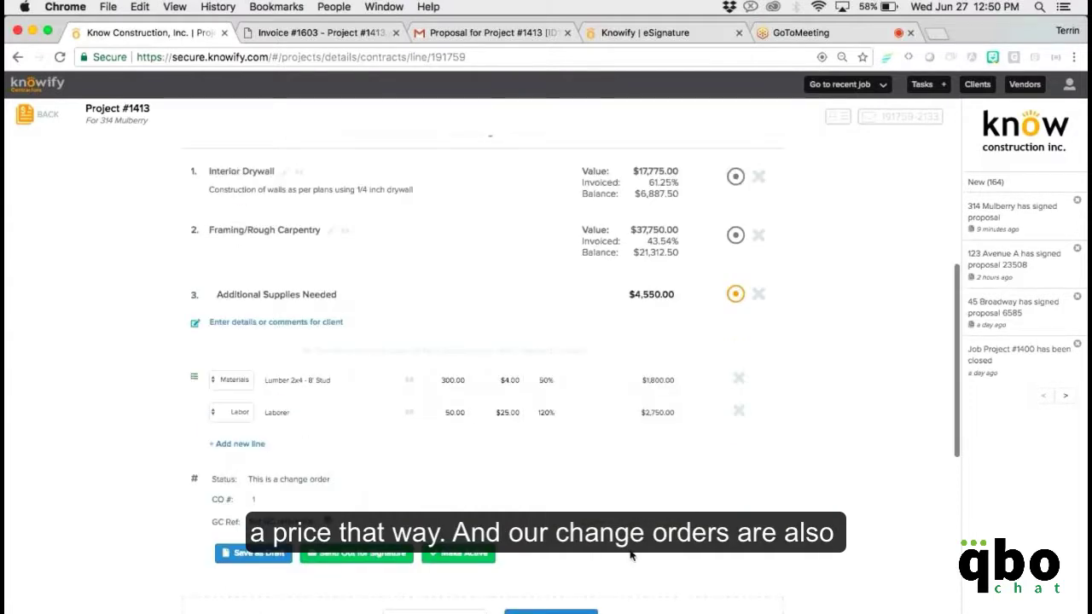
scroll(631, 556, down, 1)
scroll(632, 556, down, 1)
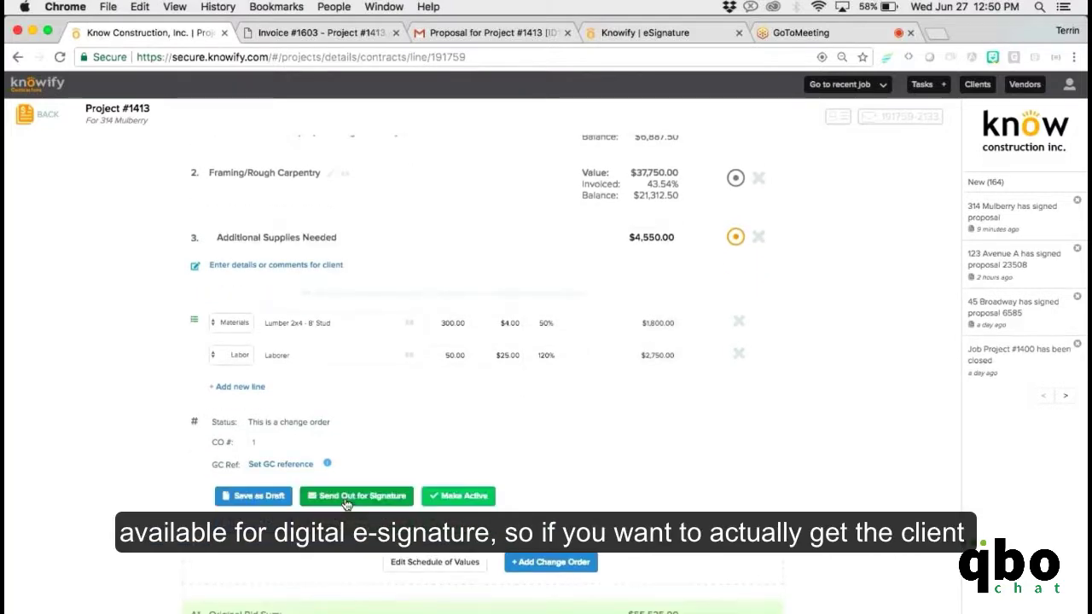
Save the $4,550.00 change order, review its signature PDF preview, and close without sending.
click(346, 500)
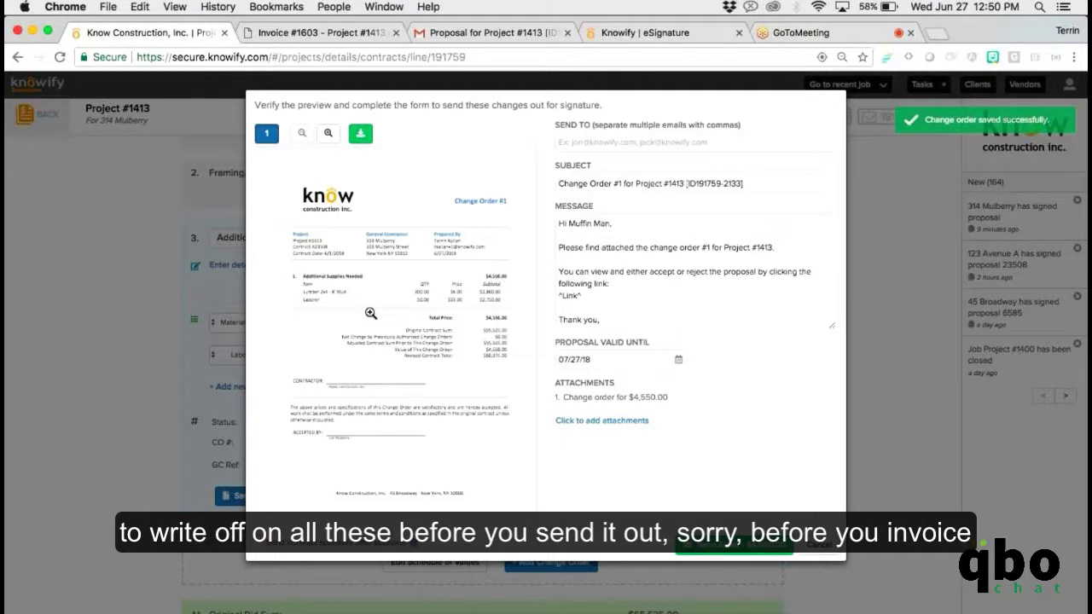
click(370, 313)
scroll(323, 309, right, 2)
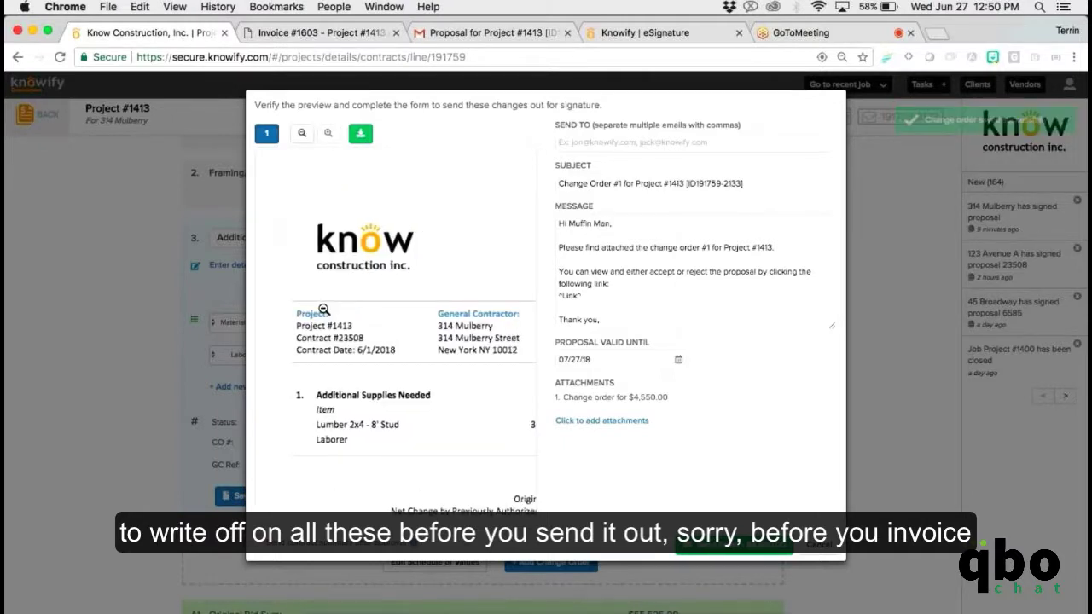
scroll(323, 309, right, 4)
scroll(323, 309, right, 3)
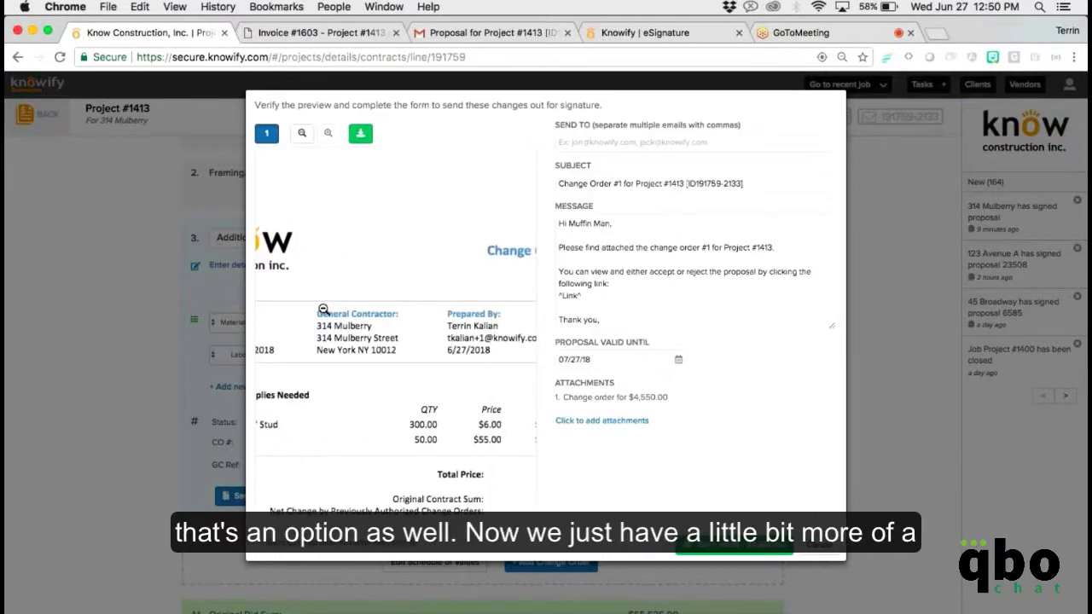
scroll(323, 308, right, 5)
scroll(324, 309, down, 2)
scroll(325, 309, right, 2)
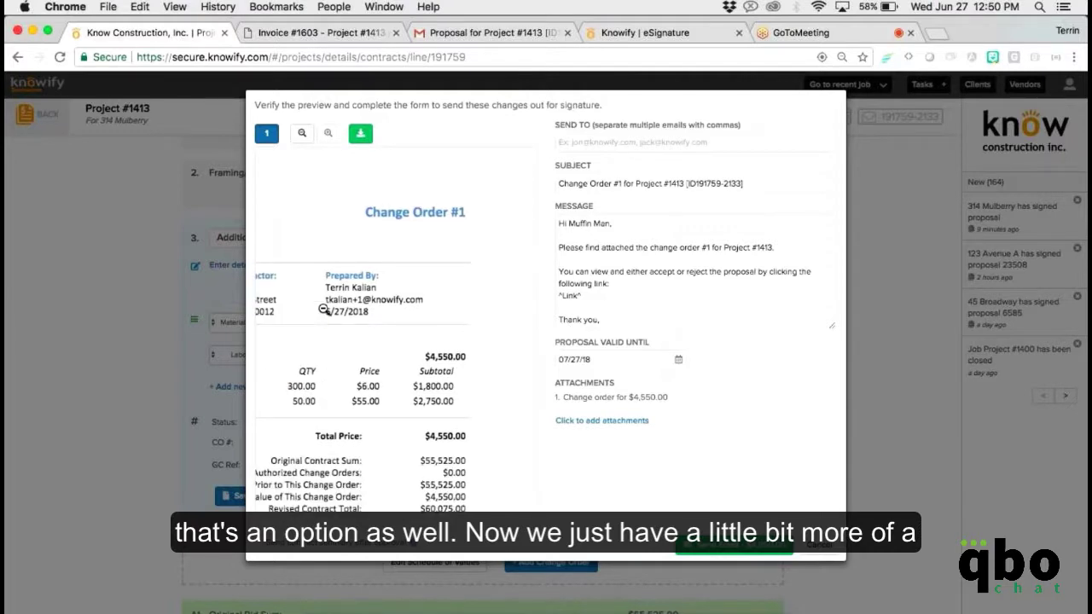
scroll(324, 310, down, 5)
scroll(324, 310, down, 4)
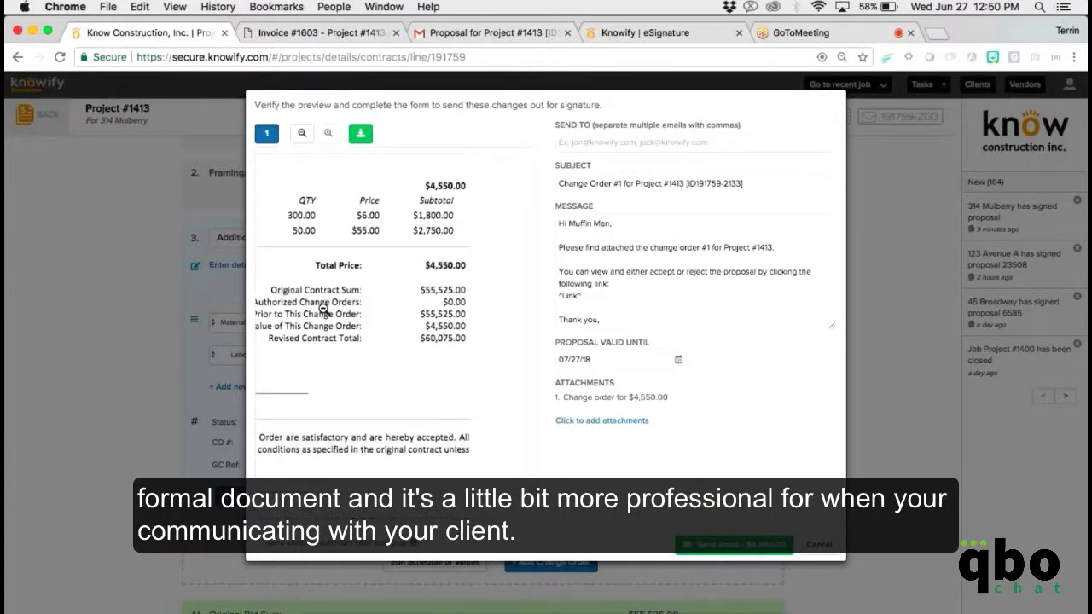
scroll(324, 309, down, 1)
scroll(324, 309, left, 3)
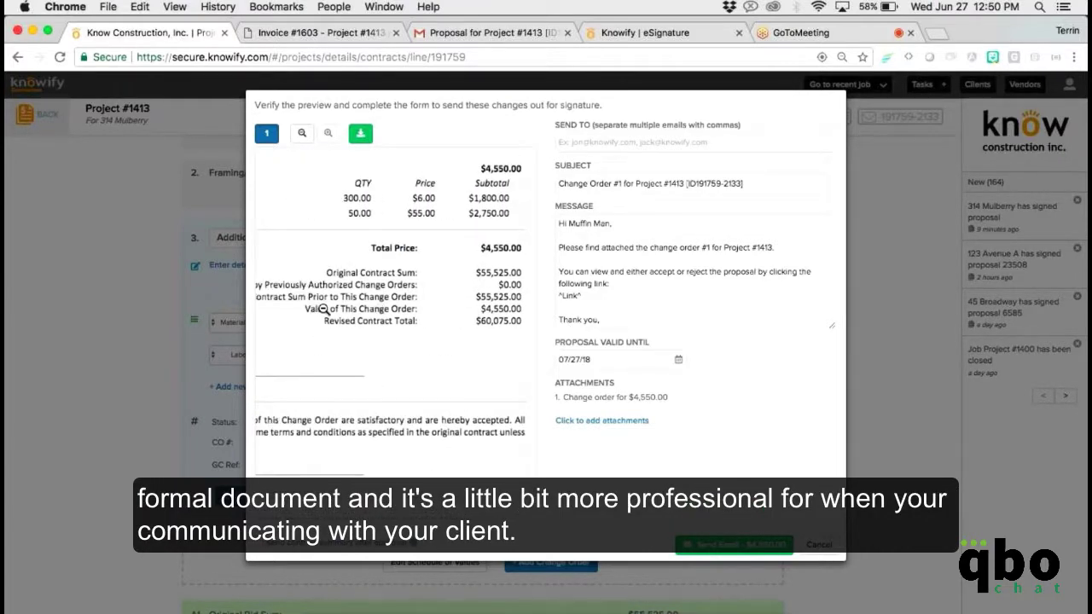
scroll(325, 310, left, 2)
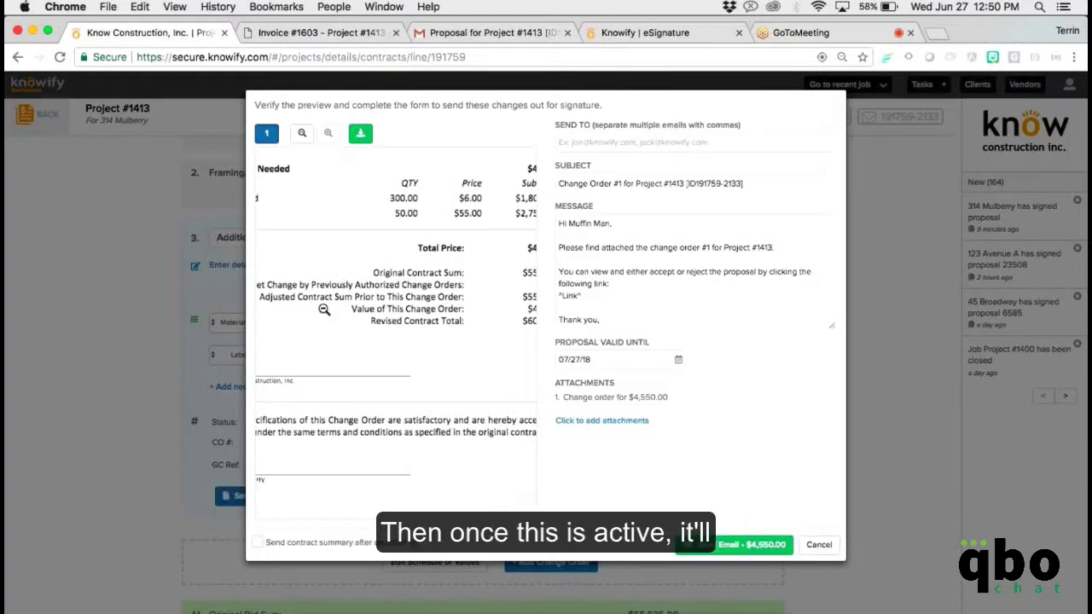
key(Escape)
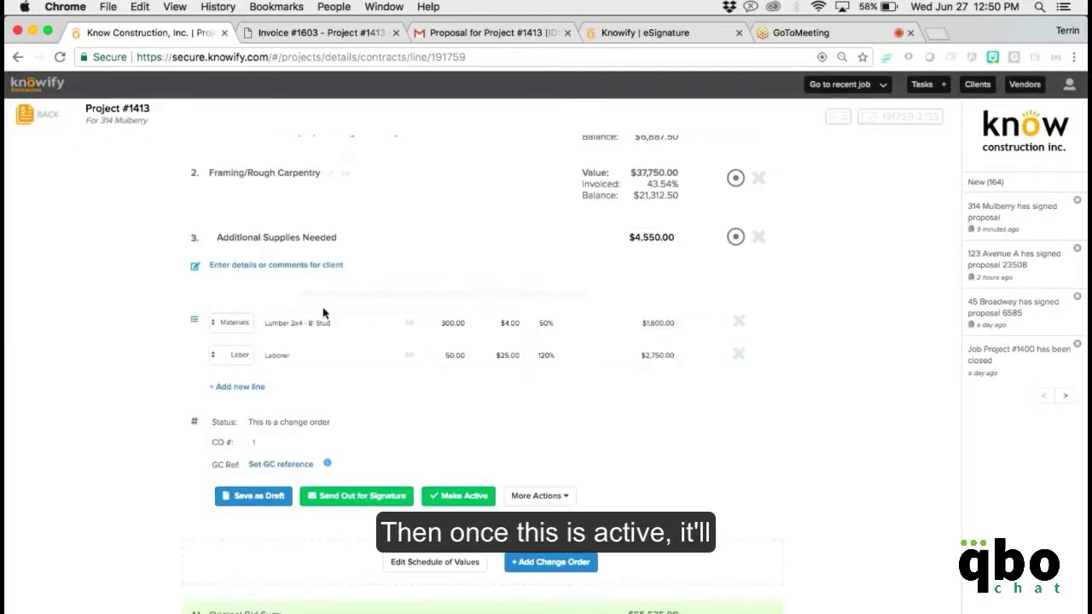
Activate change order 1 and start pay application 2 with the period ending July 1.
click(465, 491)
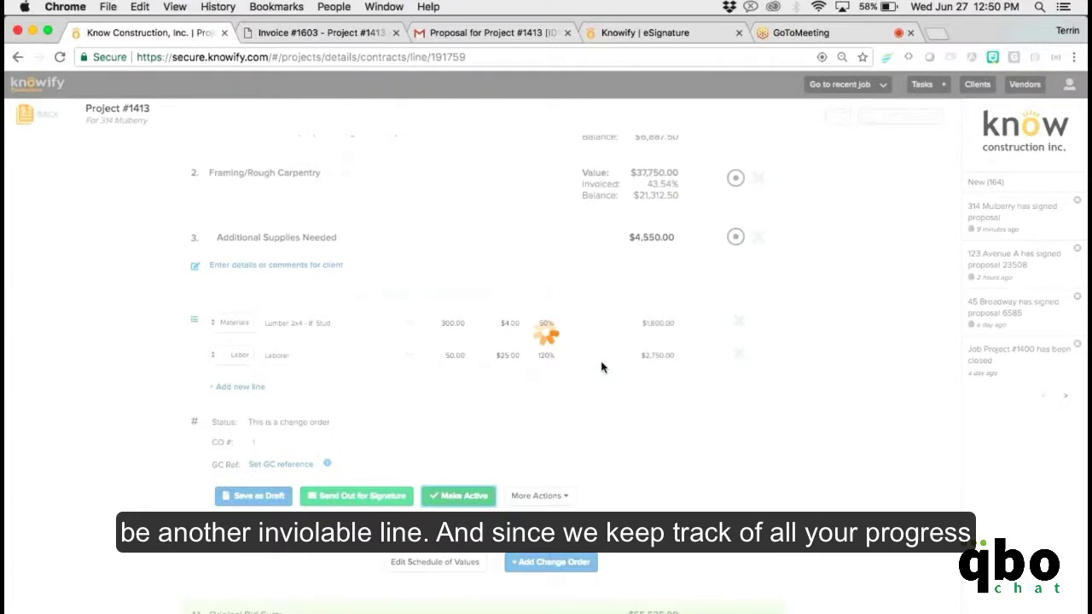
scroll(611, 381, up, 5)
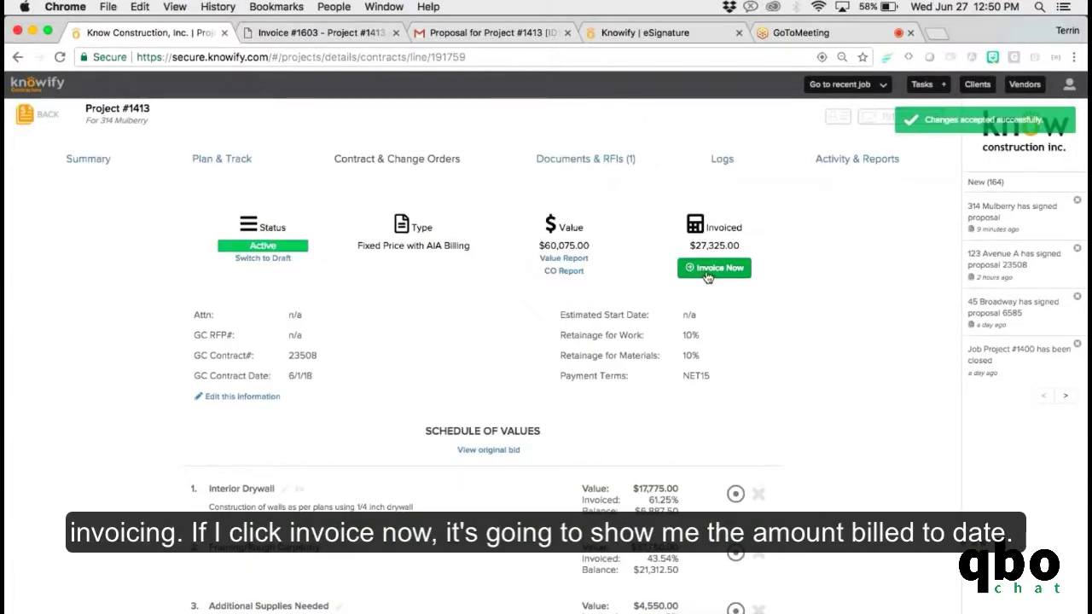
click(707, 279)
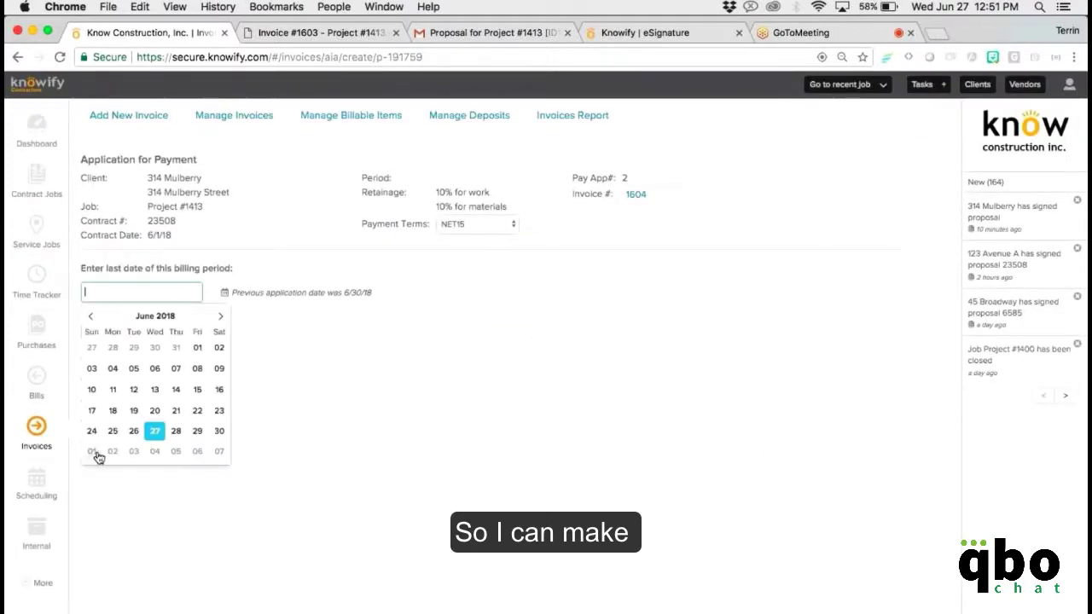
click(93, 452)
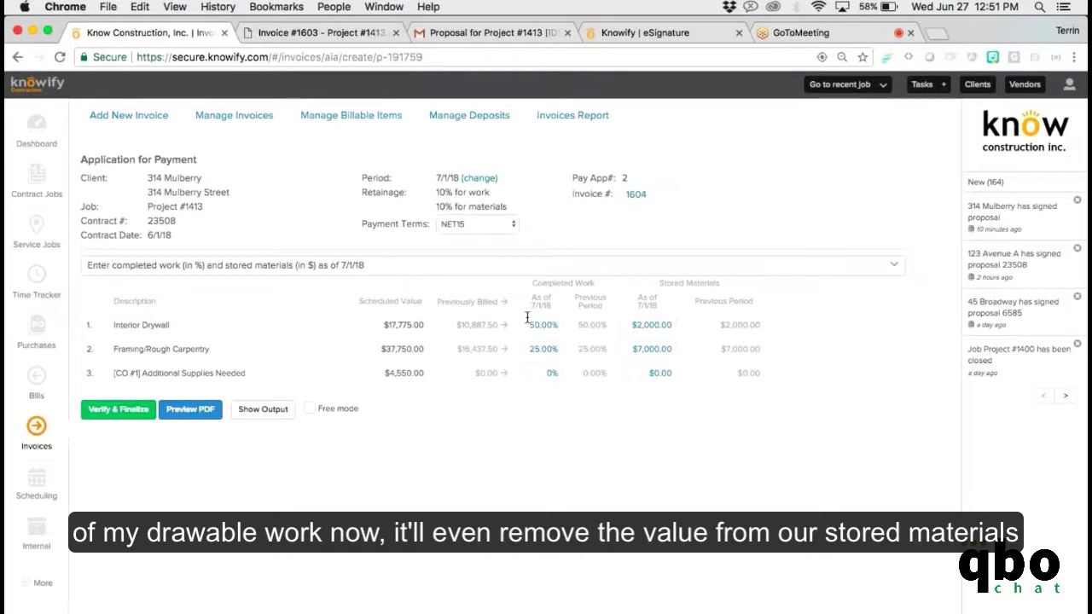
Bill Interior Drywall and the change order at 100%, finalize, and choose emailing the client.
click(503, 325)
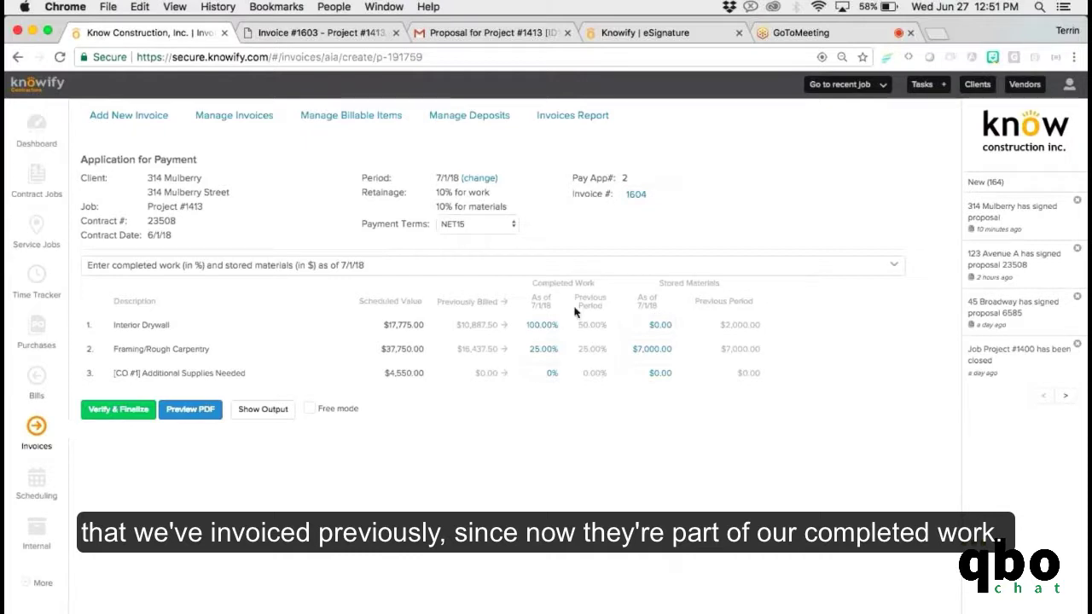
click(505, 373)
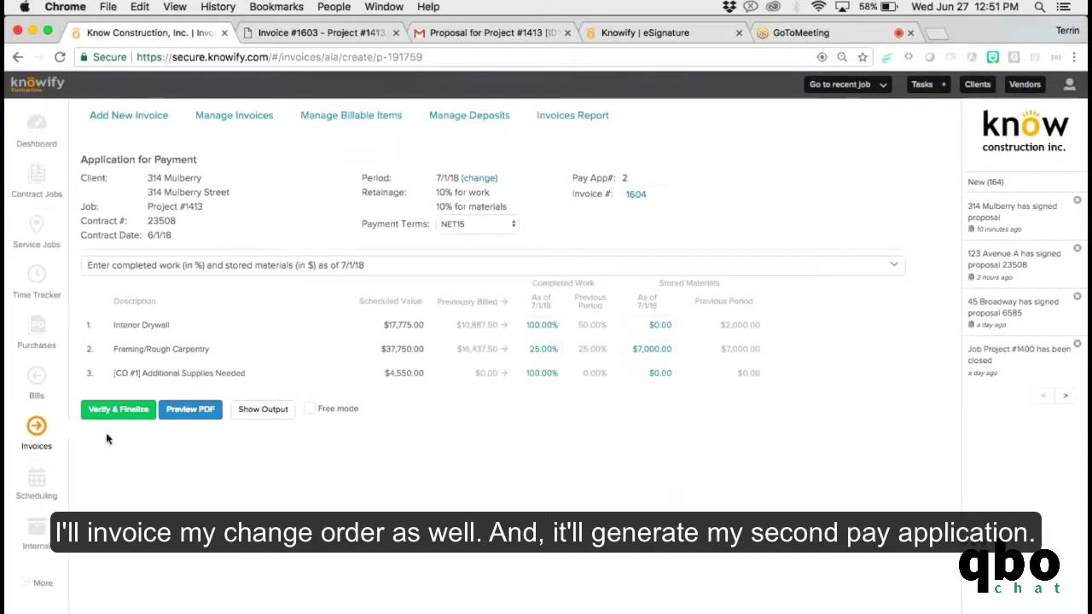
click(117, 409)
click(461, 353)
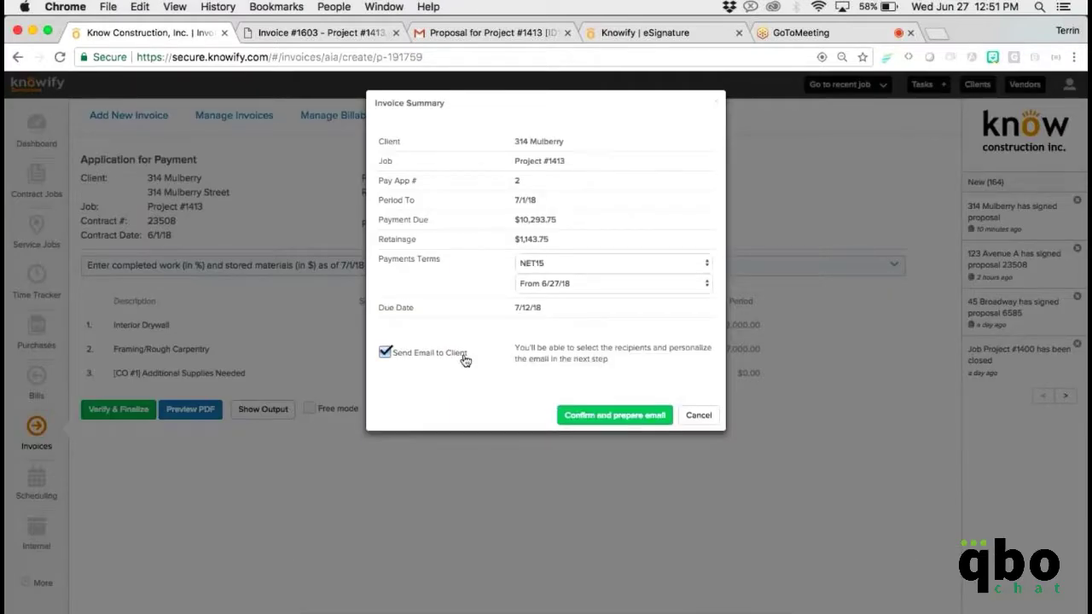
Confirm invoice #1604 for $10,293.75, preview its PDF, skip the email, and show other actions.
click(585, 417)
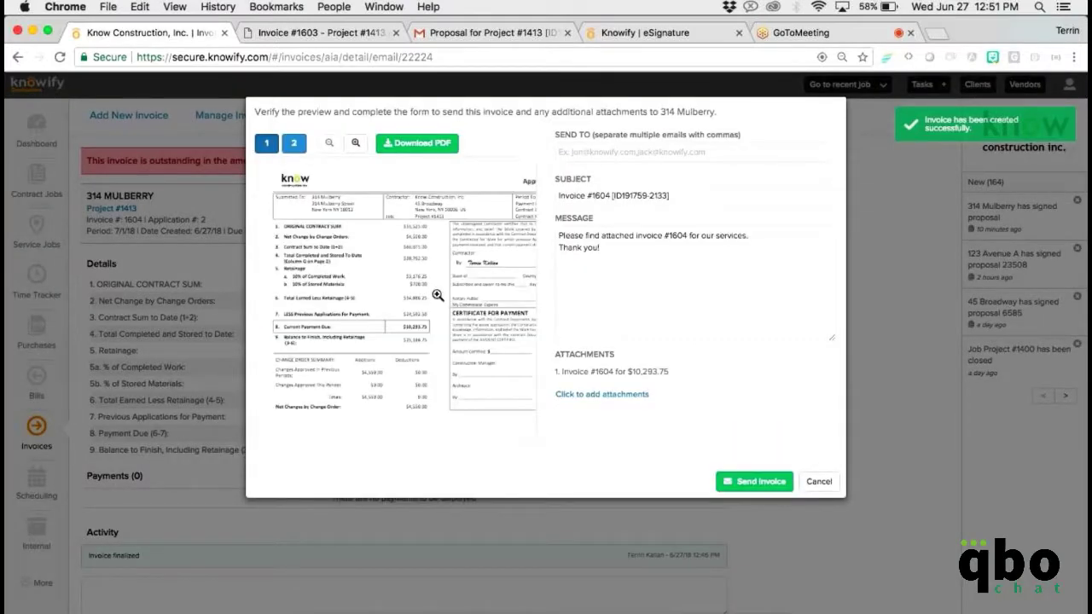
click(438, 295)
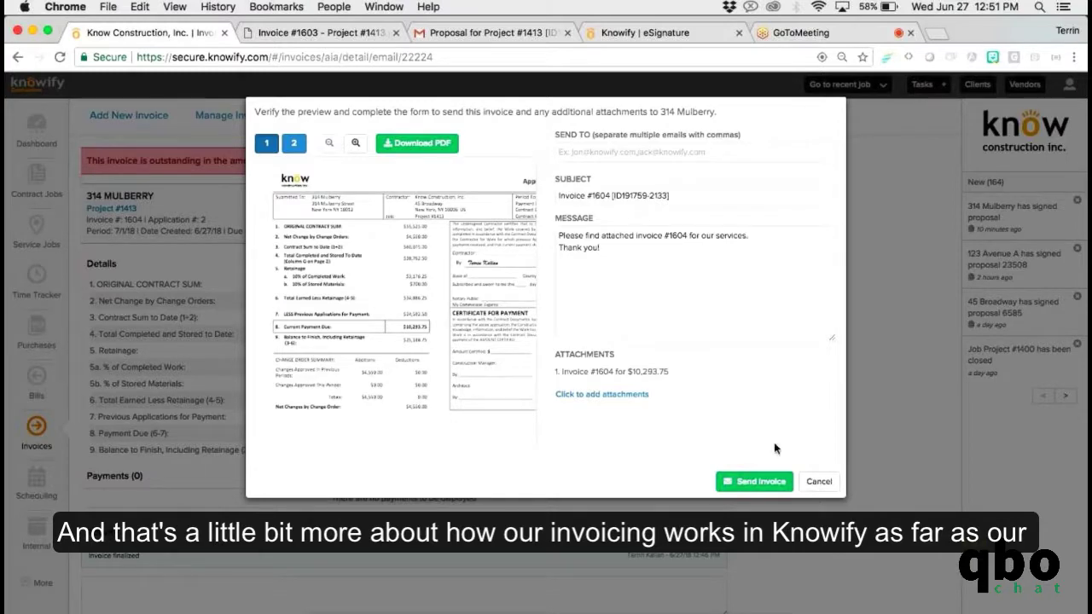
click(805, 482)
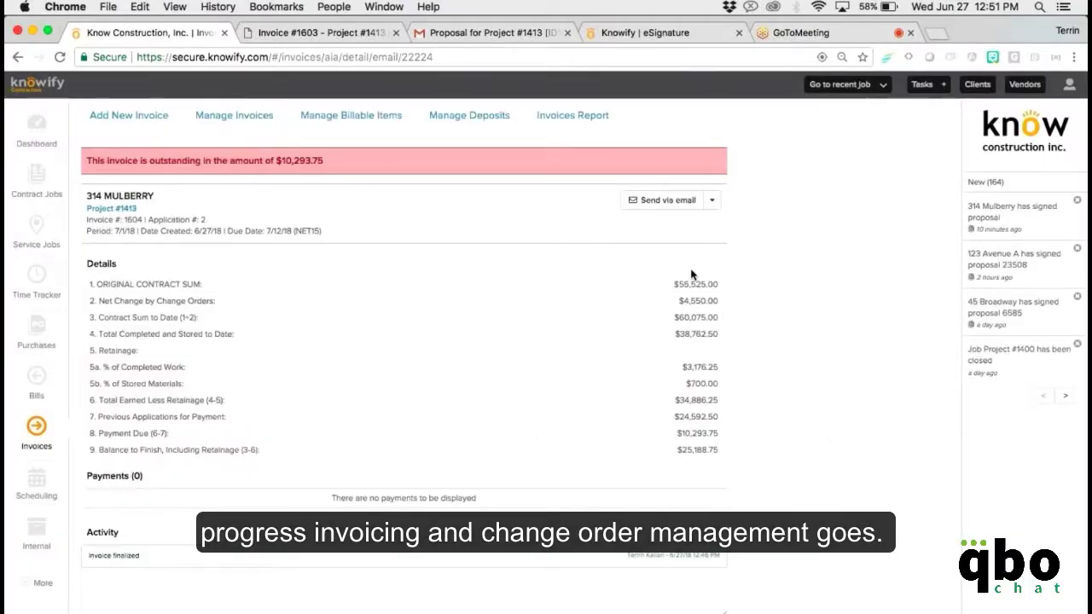
click(711, 201)
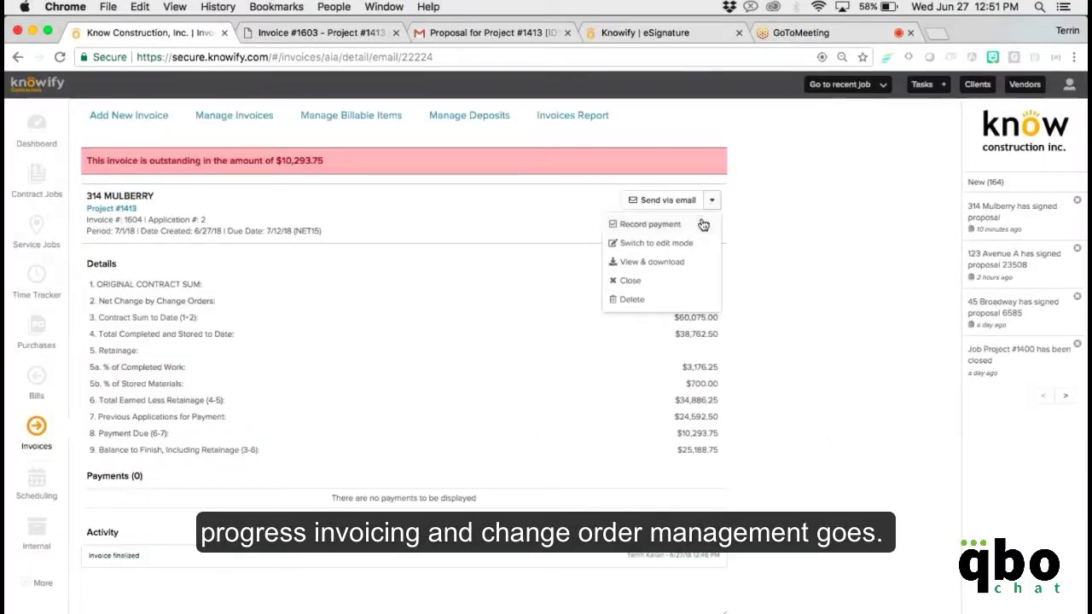
Record the full $10,293.75 payment on invoice #1604 and return to Contract Jobs.
click(702, 224)
click(657, 233)
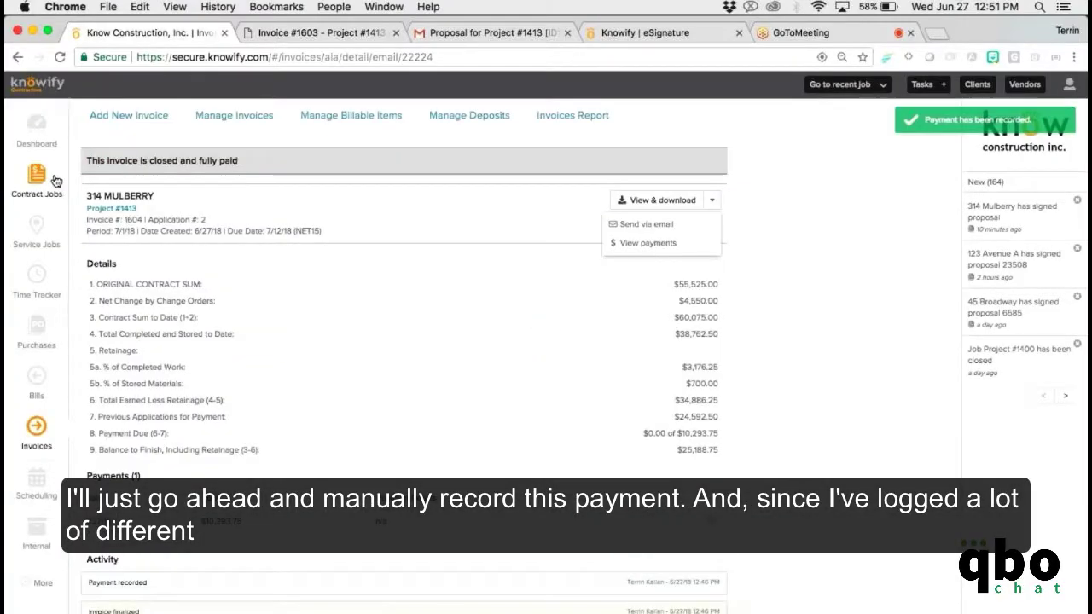
click(55, 178)
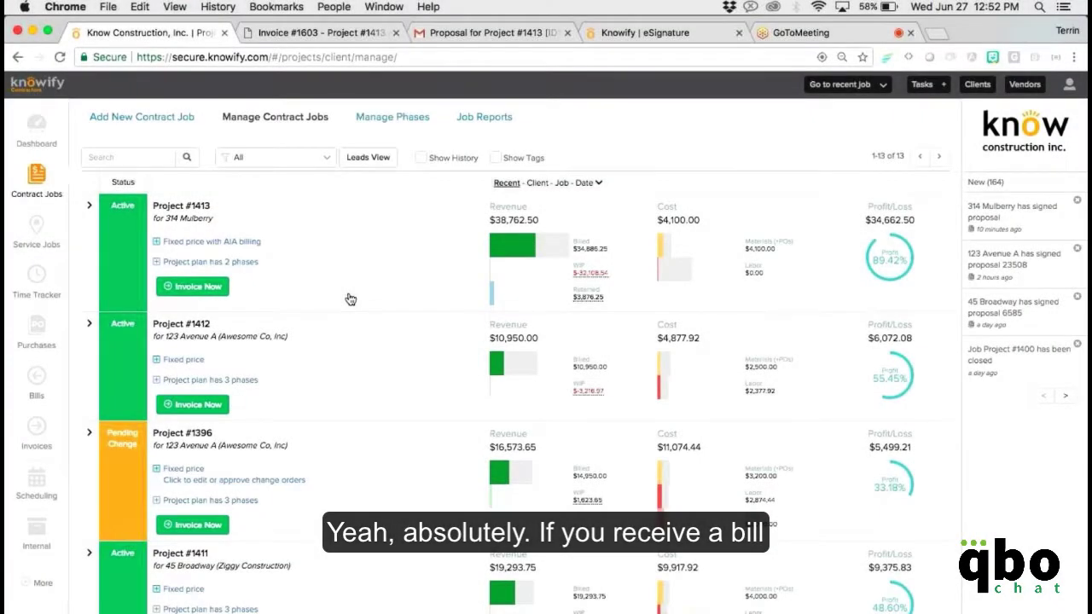
Begin another bill with ABC Supply Corp. as the vendor.
click(38, 393)
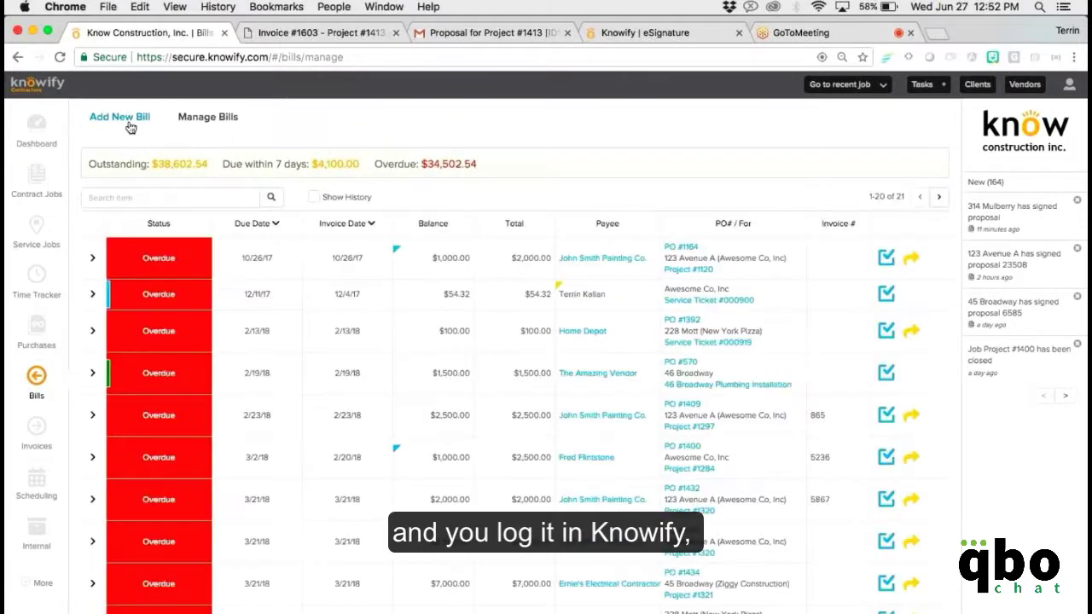
click(130, 120)
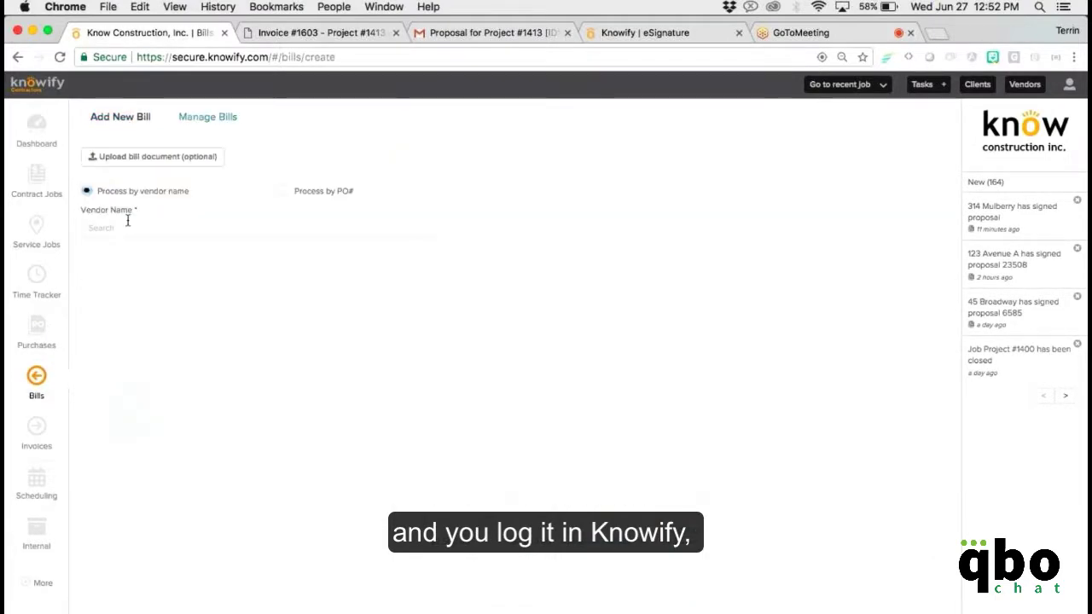
click(128, 223)
text(abc)
click(119, 298)
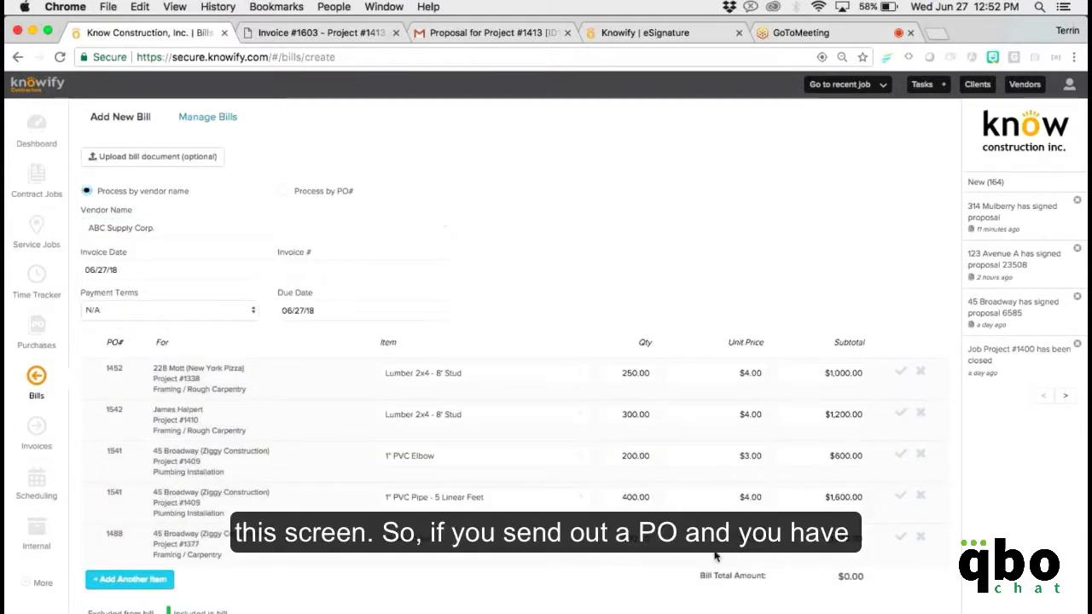
Reprice PO 1452's lumber stud from $4.00 to $5.62 and submit the $1,405.00 bill.
click(730, 376)
drag(729, 375, 730, 392)
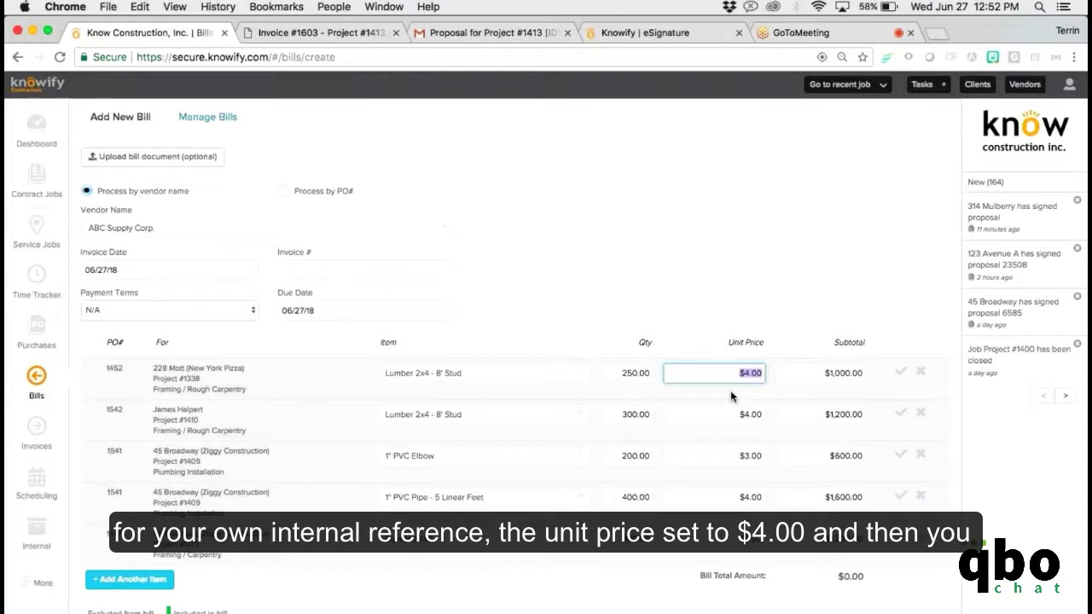
text(5)
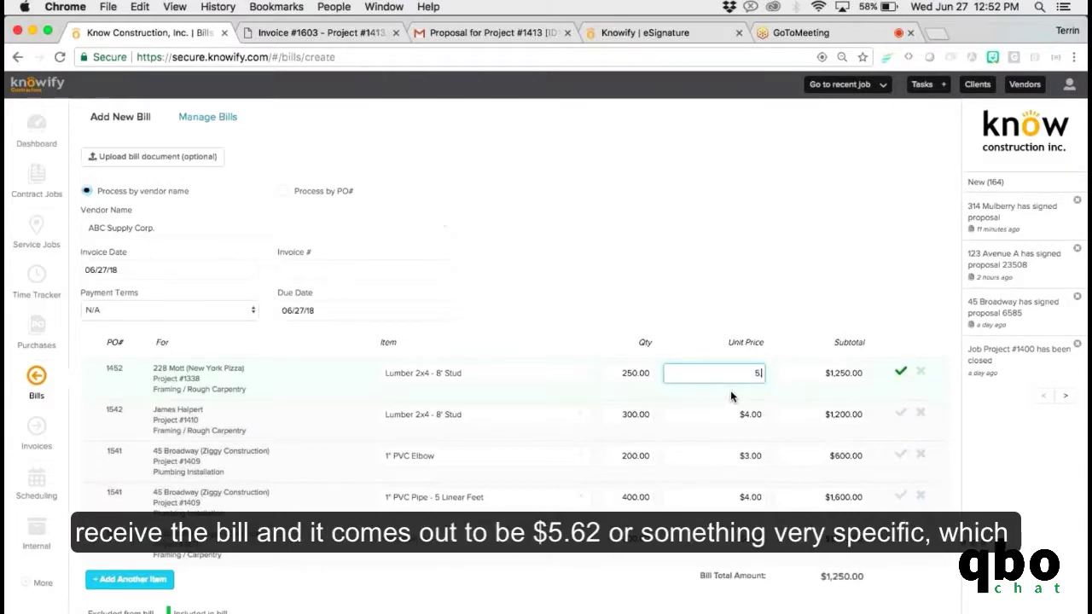
text(.62)
click(730, 330)
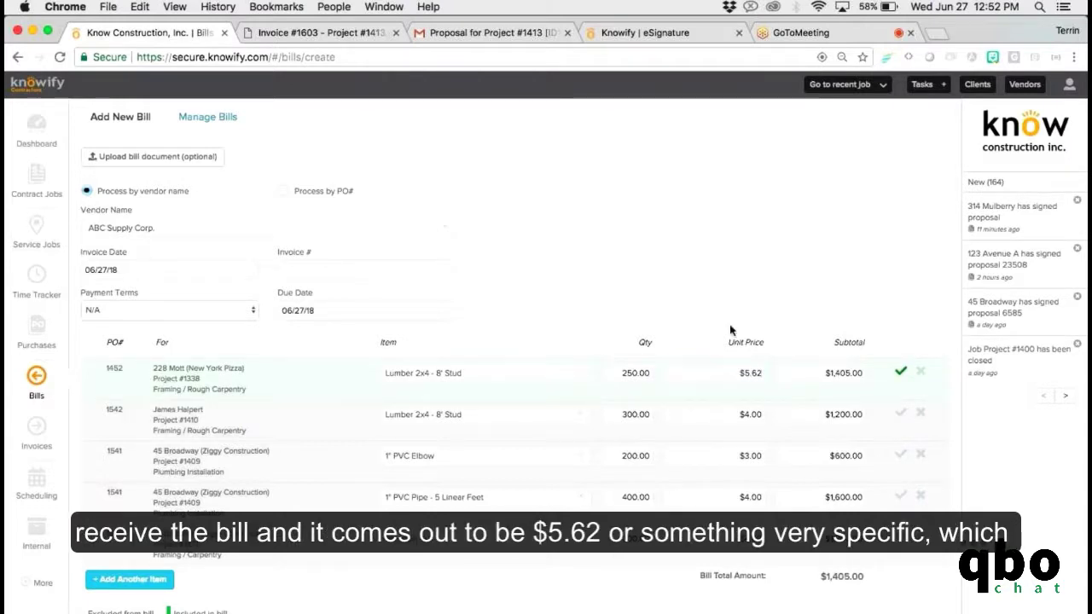
scroll(730, 330, down, 1)
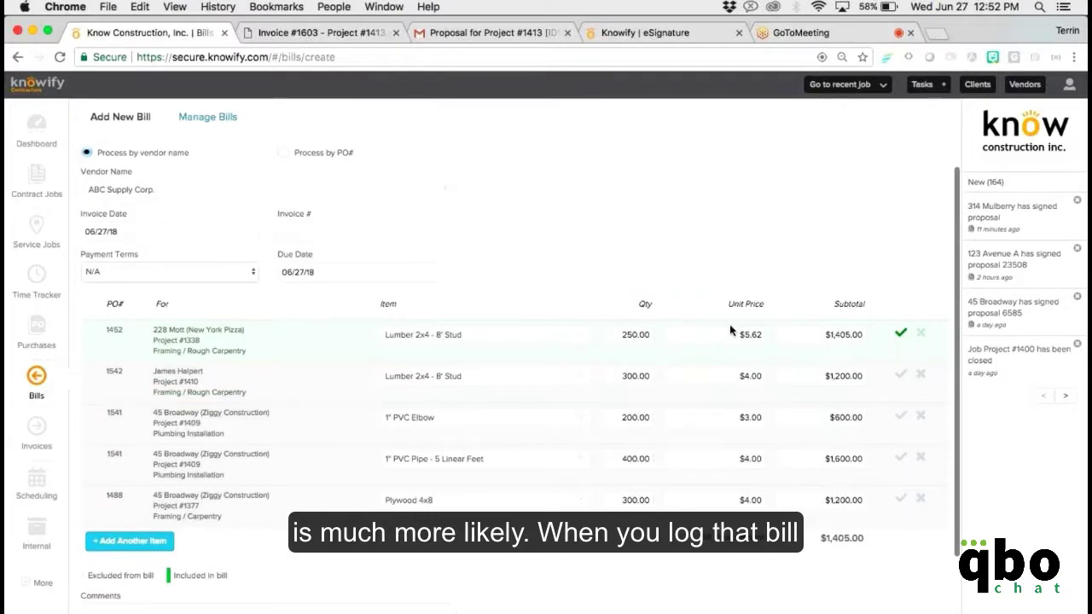
scroll(731, 330, down, 1)
scroll(730, 326, down, 1)
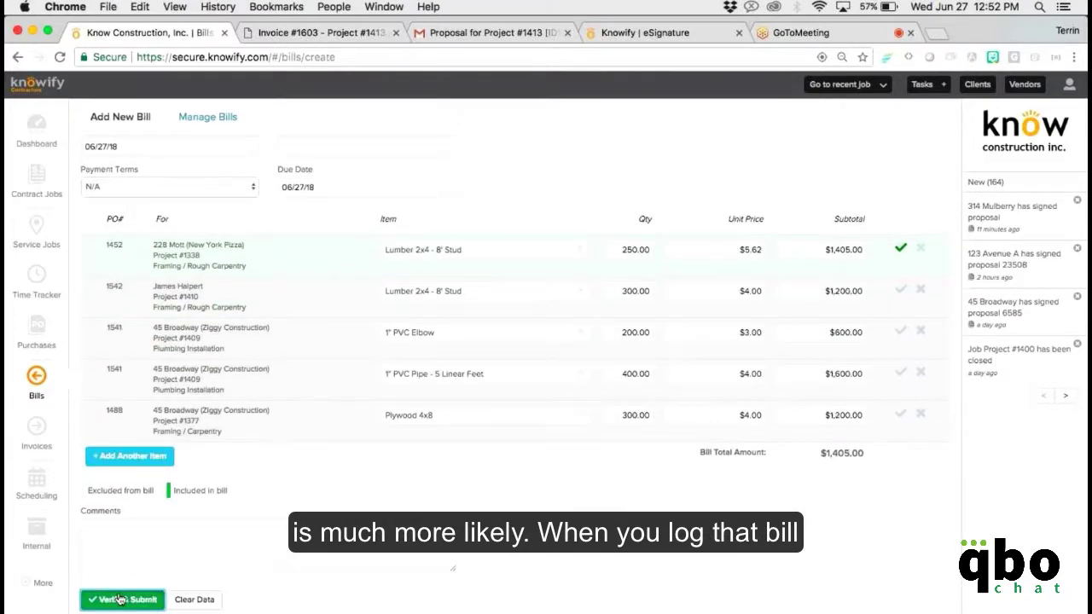
click(121, 598)
click(633, 264)
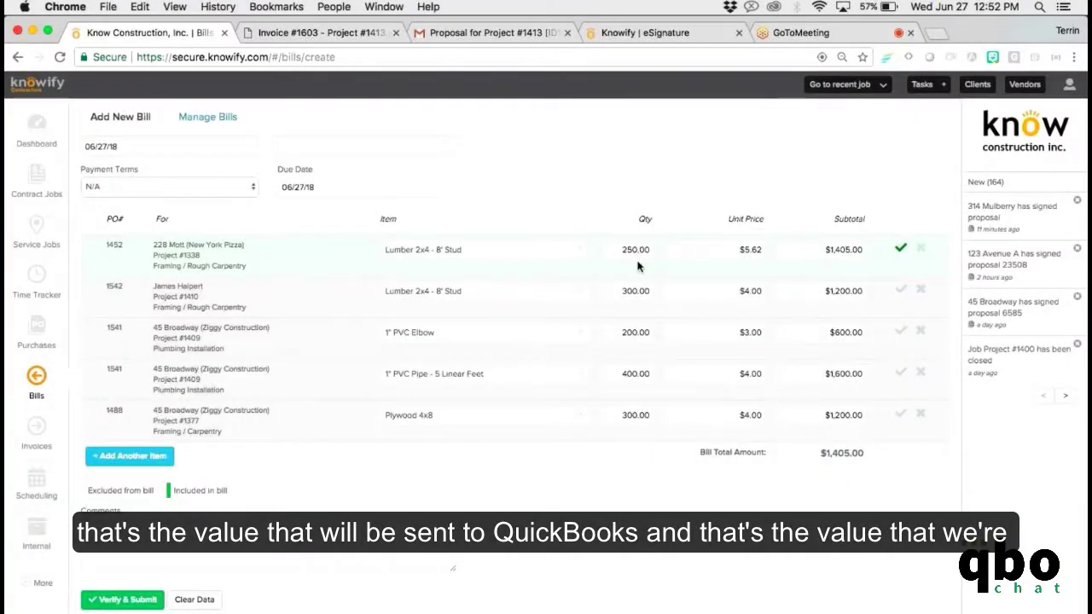